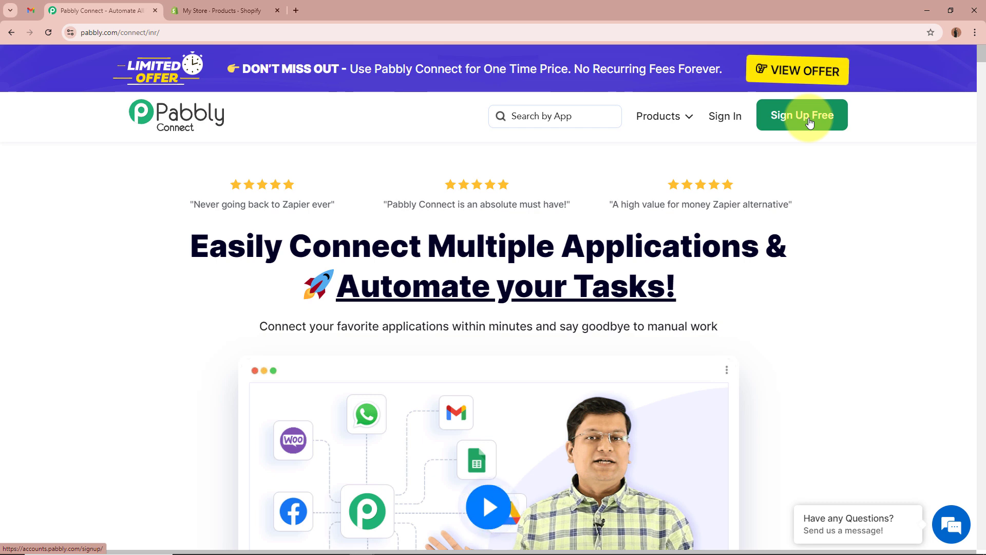
Sign in to the Pabbly account and access the Pabbly Connect app
{"action": "left_click", "coordinate": [721, 118]}
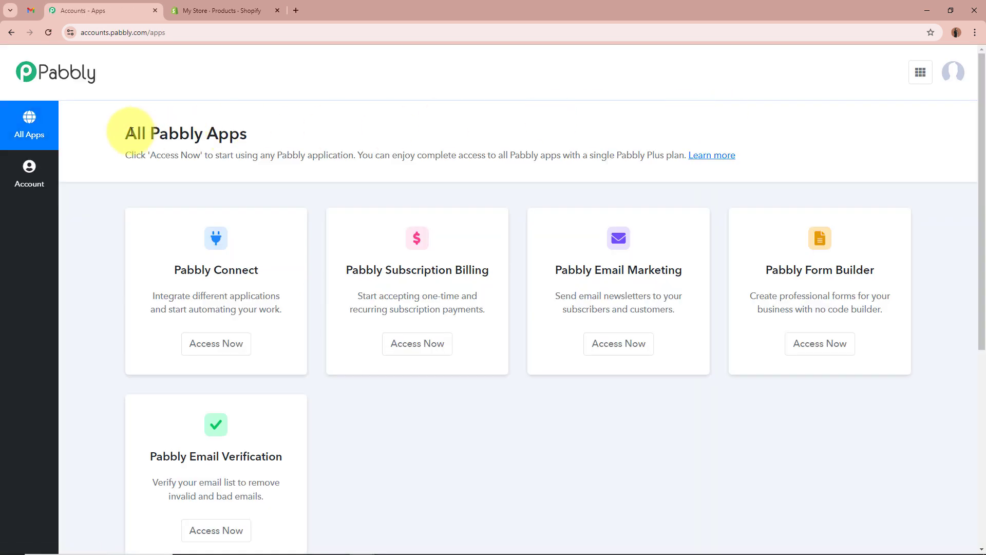
{"action": "left_click_drag", "start_coordinate": [131, 132], "coordinate": [286, 132]}
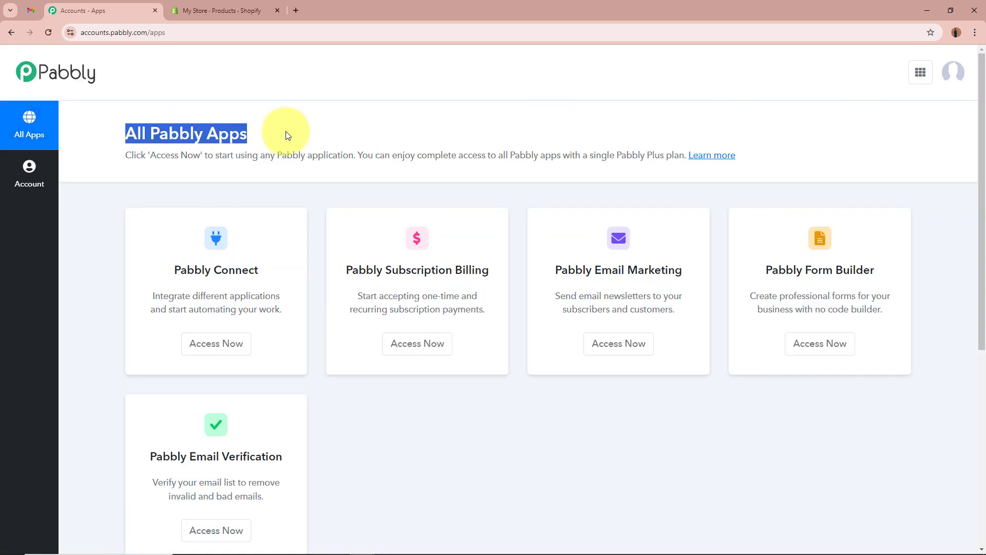
{"action": "left_click", "coordinate": [286, 132]}
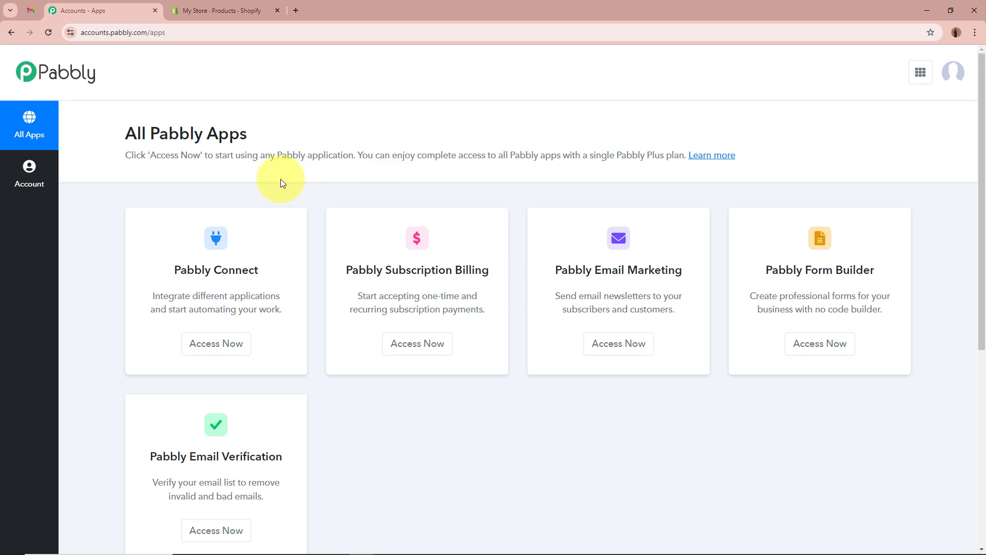
{"action": "left_click_drag", "start_coordinate": [174, 270], "coordinate": [256, 270]}
{"action": "left_click", "coordinate": [256, 269]}
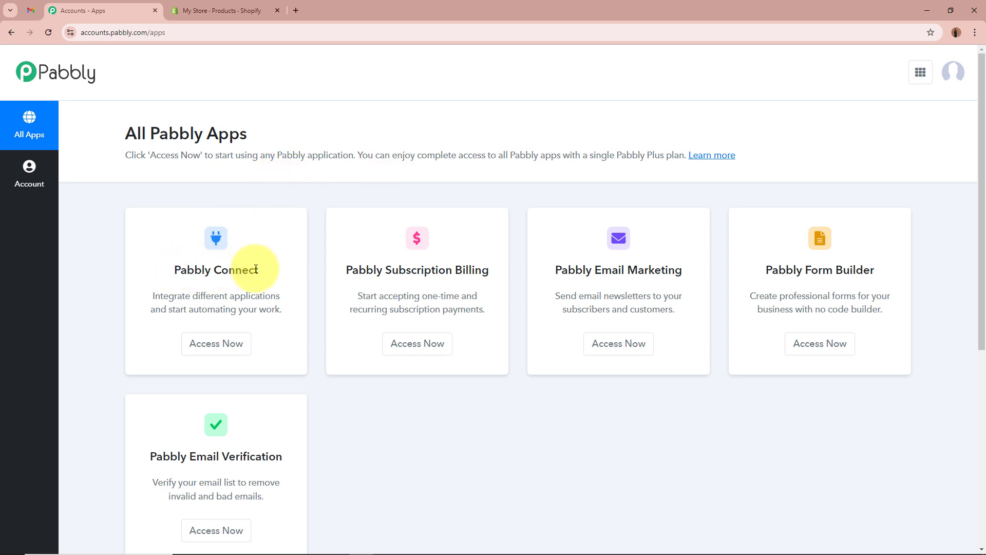
{"action": "left_click", "coordinate": [226, 343]}
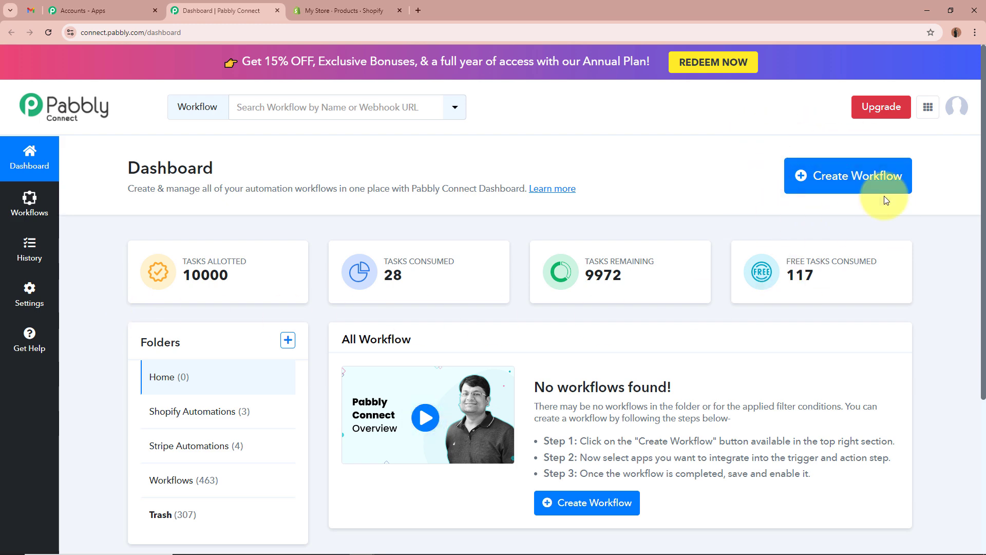
Start a new workflow and name it "Send Product Review Request Email for New Shopify Order"
{"action": "left_click", "coordinate": [849, 181]}
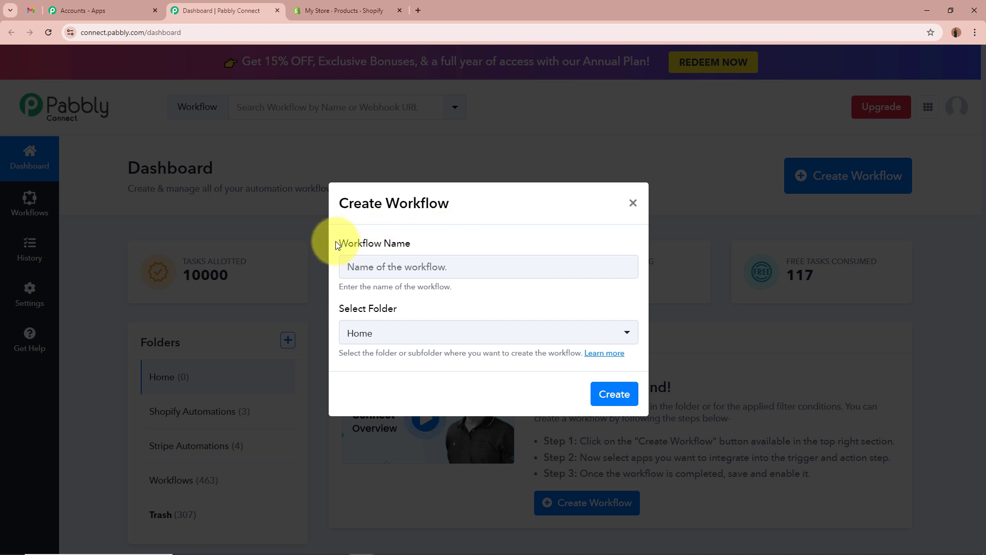
{"action": "left_click_drag", "start_coordinate": [331, 238], "coordinate": [427, 251]}
{"action": "left_click", "coordinate": [344, 308]}
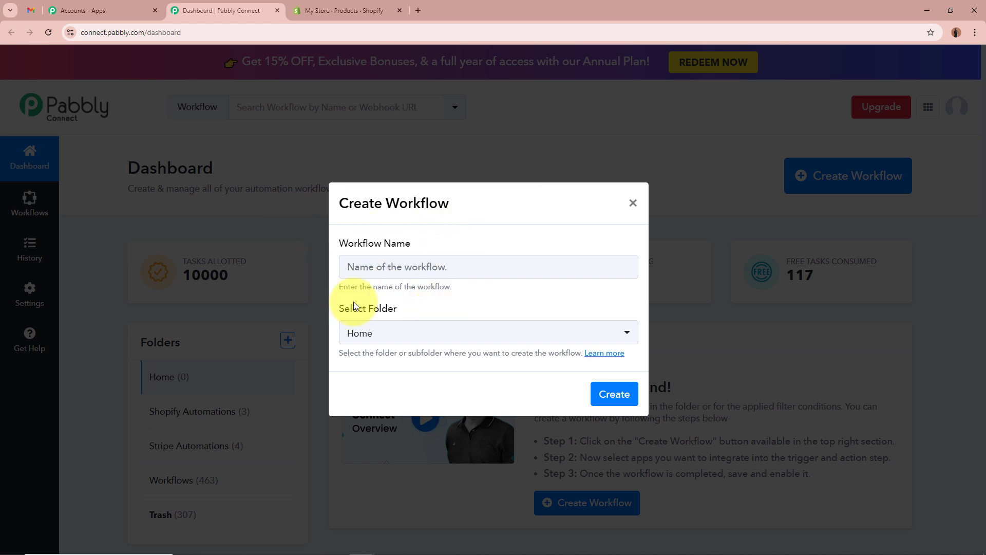
{"action": "left_click", "coordinate": [410, 260]}
{"action": "type", "text": "Send Product Review Request Email for New Shopify Order"}
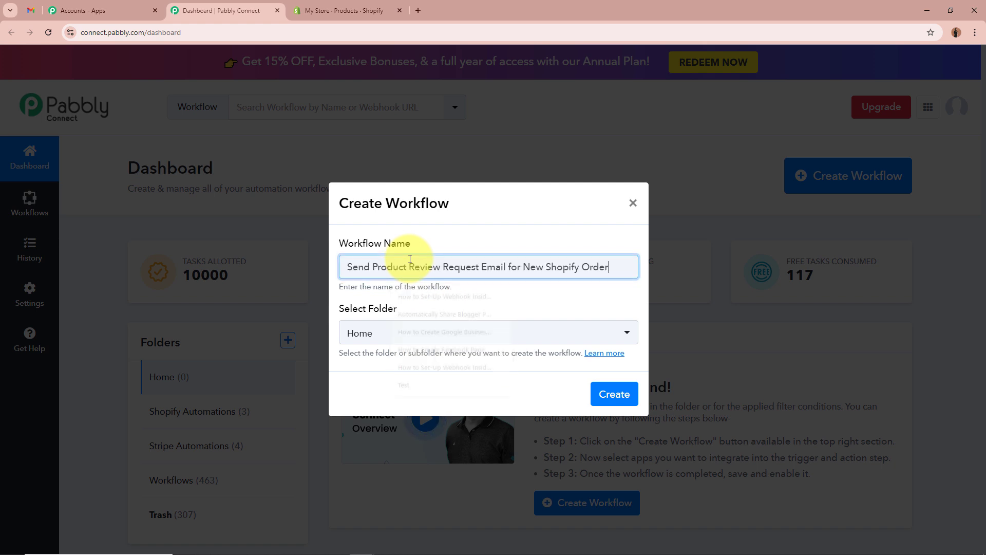
{"action": "left_click", "coordinate": [418, 306]}
{"action": "left_click_drag", "start_coordinate": [402, 269], "coordinate": [601, 264]}
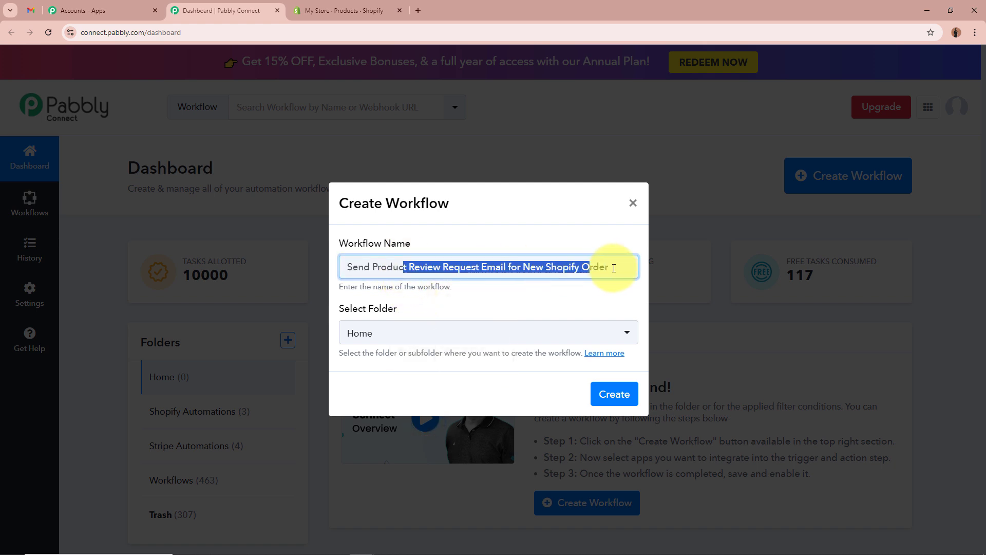
{"action": "left_click", "coordinate": [565, 303]}
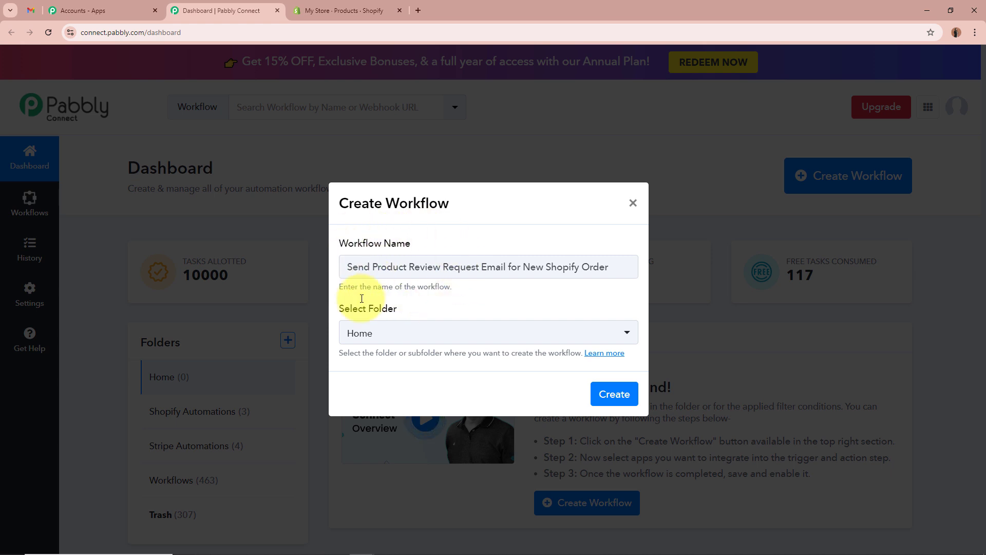
Place the workflow in the Shopify Automations folder and create it
{"action": "left_click_drag", "start_coordinate": [340, 311], "coordinate": [395, 309]}
{"action": "left_click", "coordinate": [394, 308]}
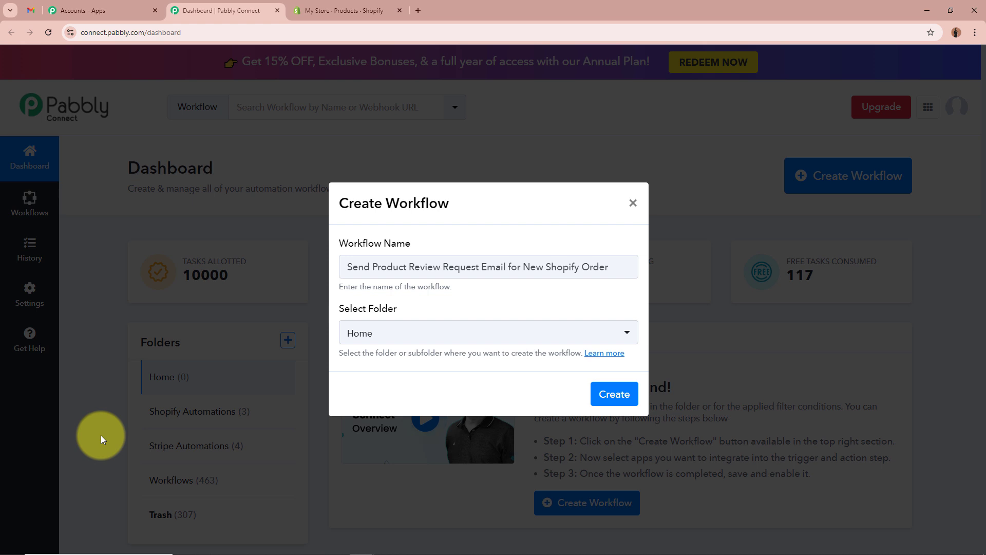
{"action": "left_click", "coordinate": [417, 335]}
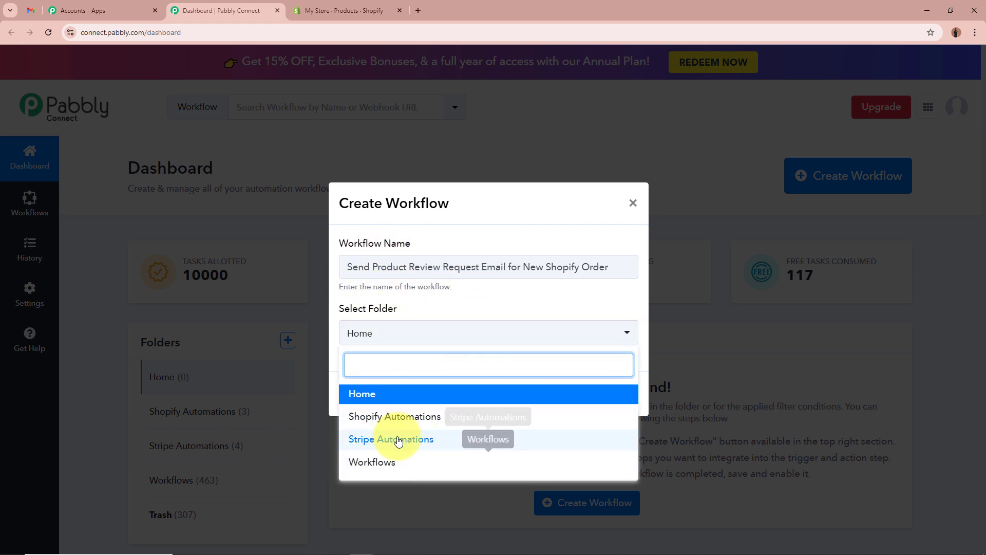
{"action": "left_click", "coordinate": [395, 417]}
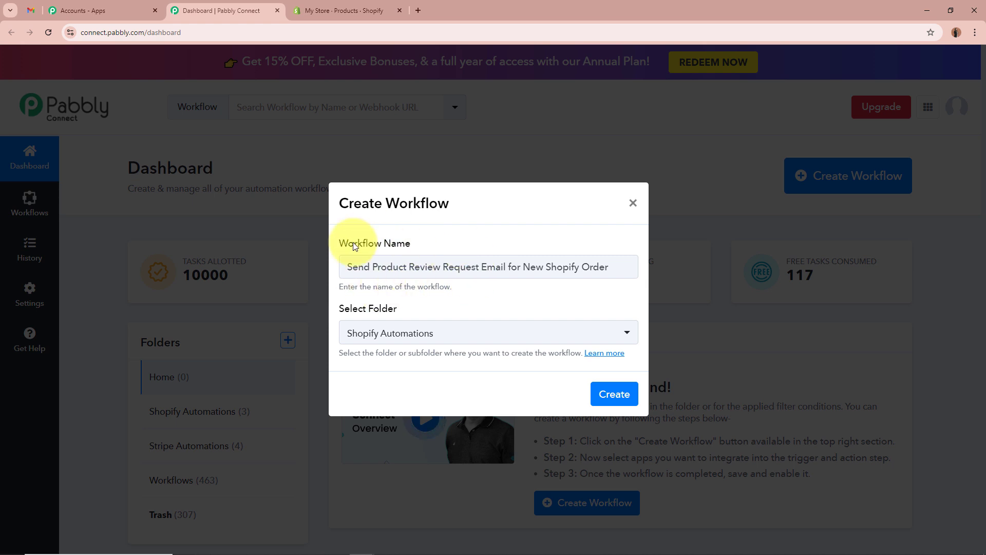
{"action": "left_click", "coordinate": [612, 393]}
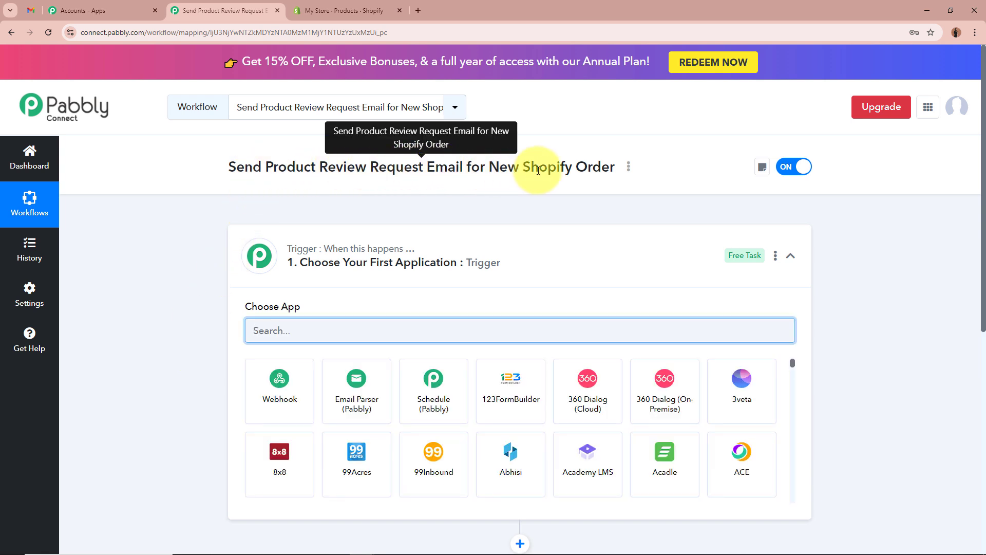
Find Shopify in the app list and choose it as the workflow's trigger application
{"action": "left_click", "coordinate": [586, 263]}
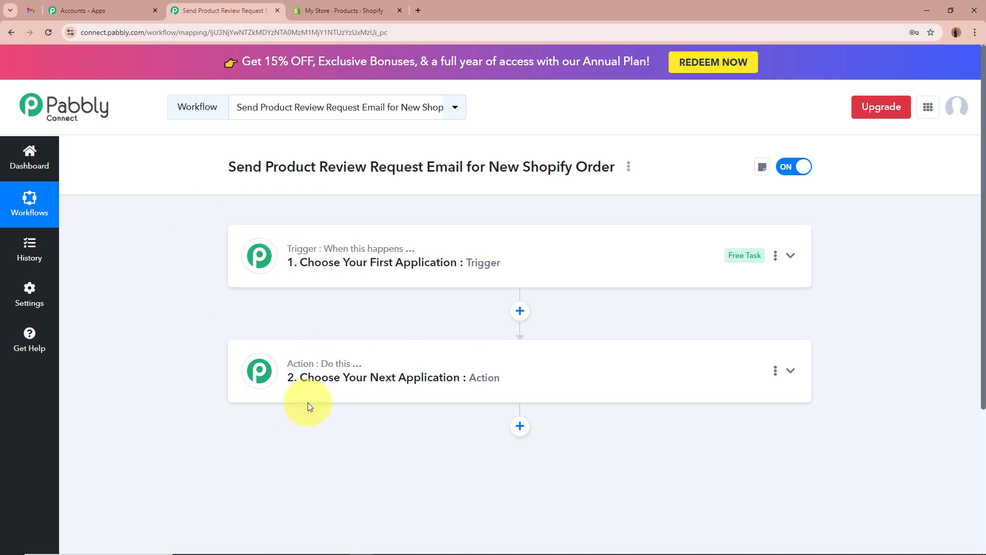
{"action": "left_click", "coordinate": [648, 252]}
{"action": "left_click", "coordinate": [521, 323]}
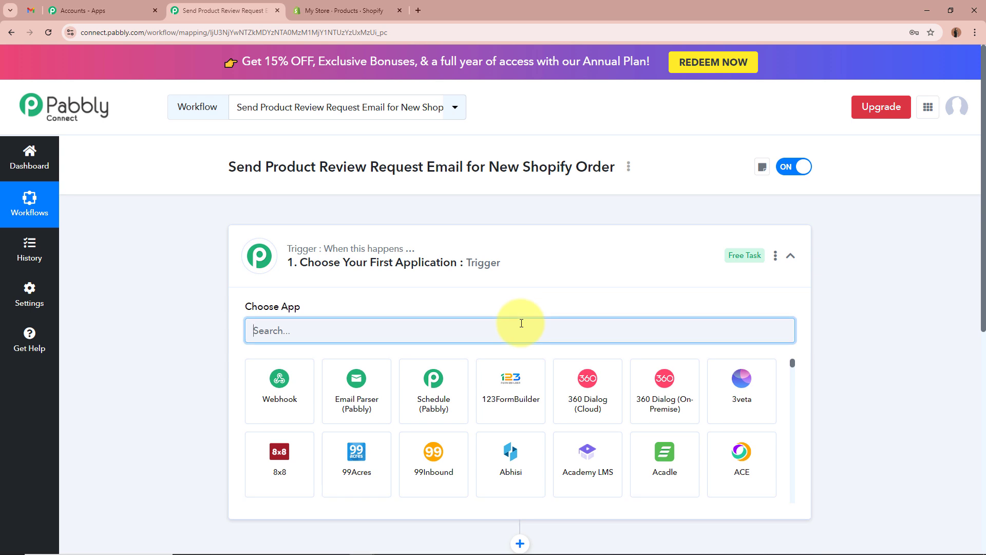
{"action": "type", "text": "Sg"}
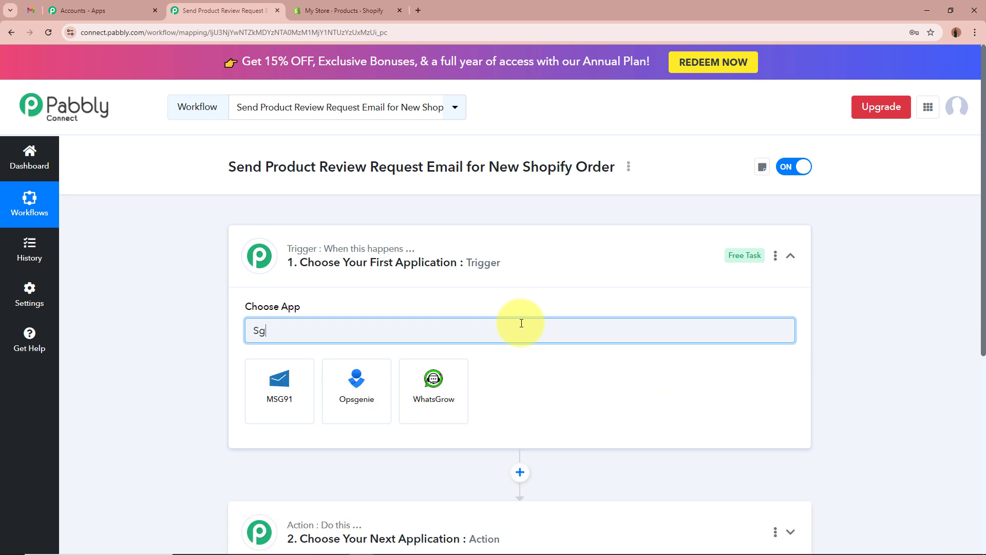
{"action": "key", "text": "BackSpace"}
{"action": "type", "text": "hopi"}
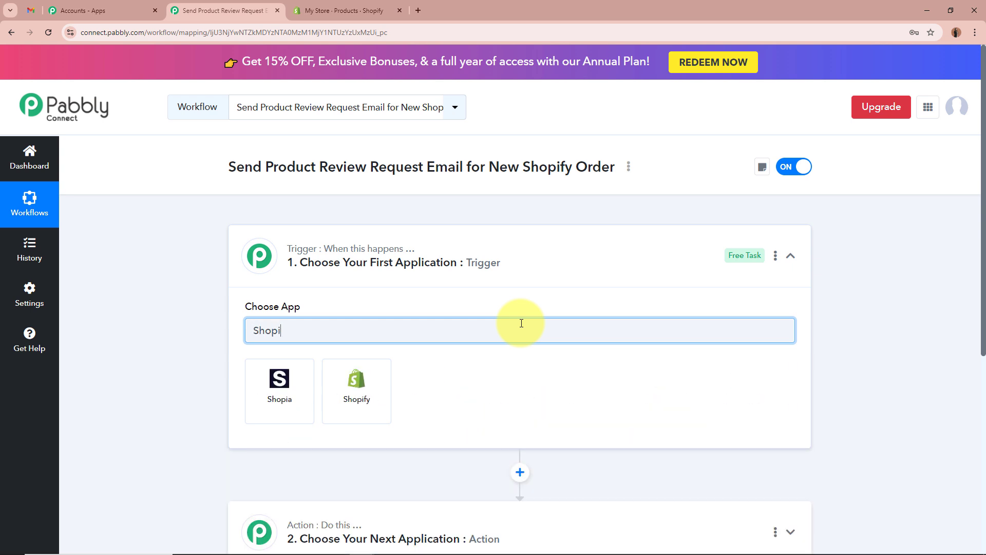
{"action": "type", "text": "fy"}
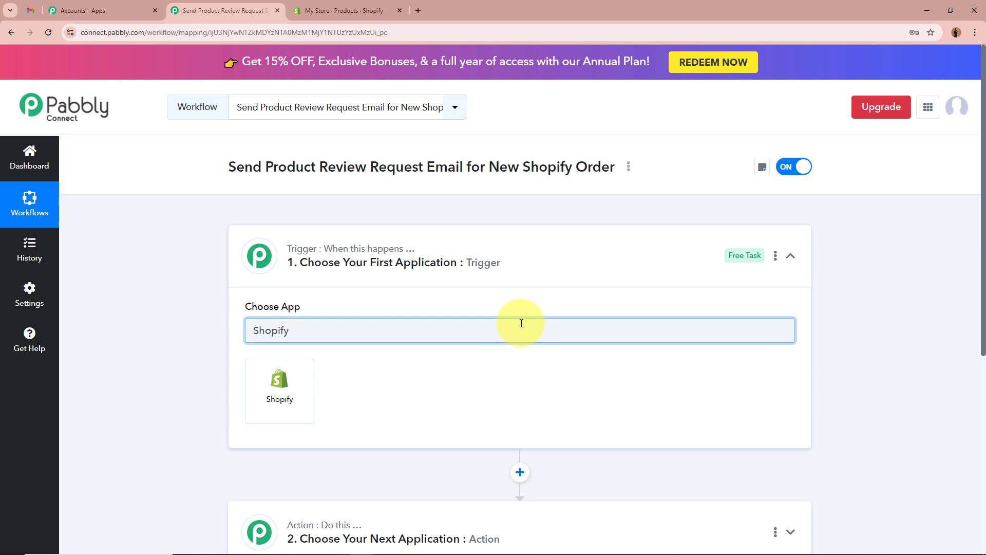
{"action": "left_click", "coordinate": [294, 410]}
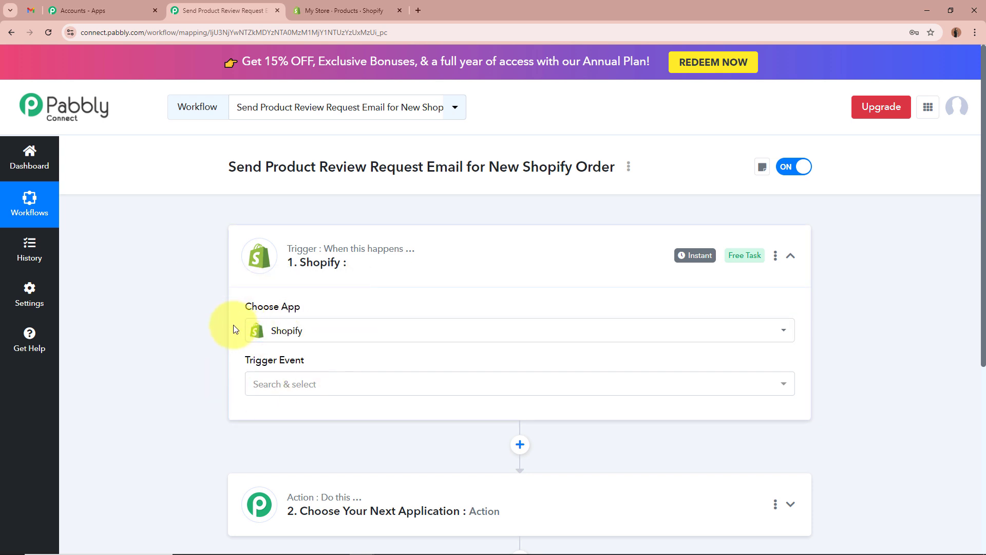
Set the Shopify trigger event to New Order
{"action": "left_click", "coordinate": [288, 383]}
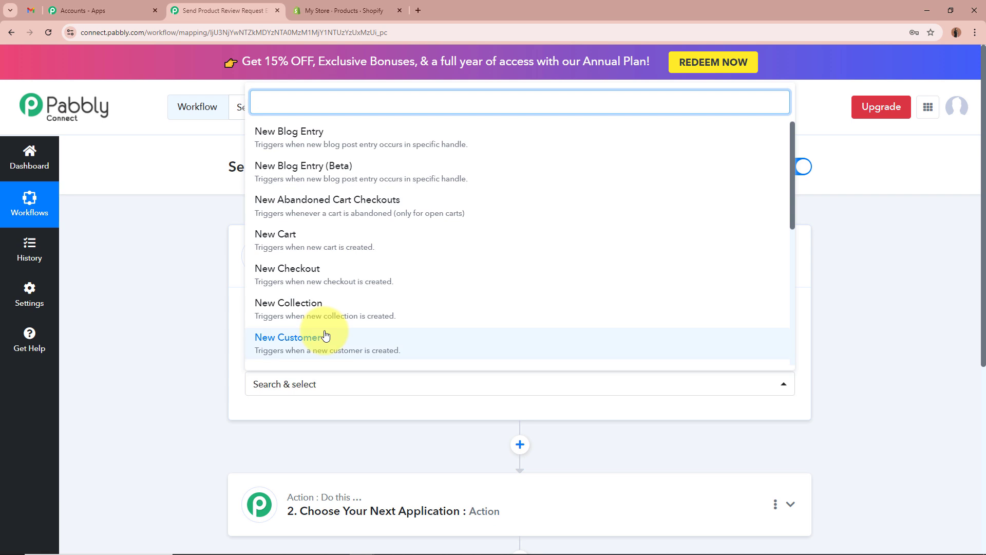
{"action": "scroll", "coordinate": [267, 337], "scroll_direction": "down", "scroll_amount": 5}
{"action": "left_click", "coordinate": [267, 202]}
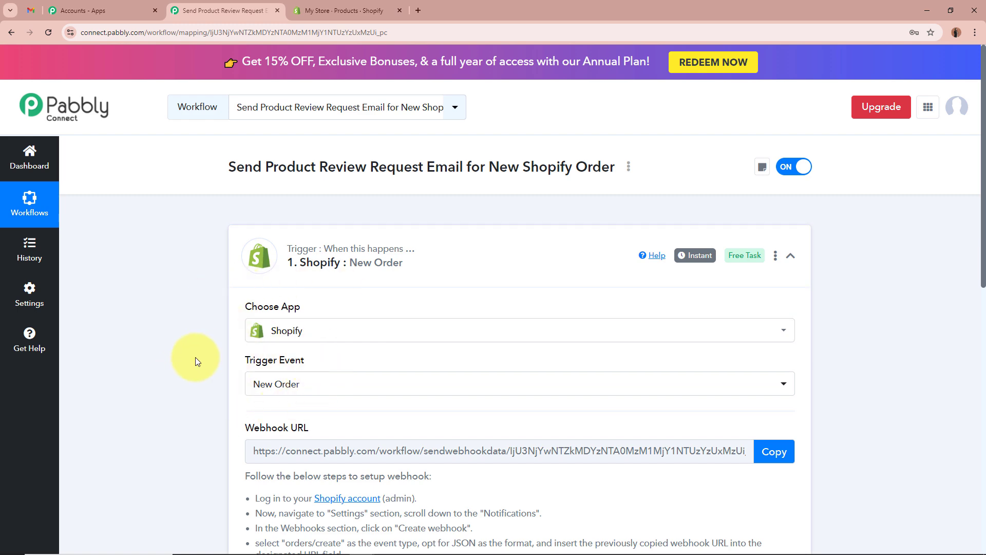
Review the webhook setup instructions of the Shopify trigger and copy its webhook URL
{"action": "scroll", "coordinate": [193, 358], "scroll_direction": "down", "scroll_amount": 3}
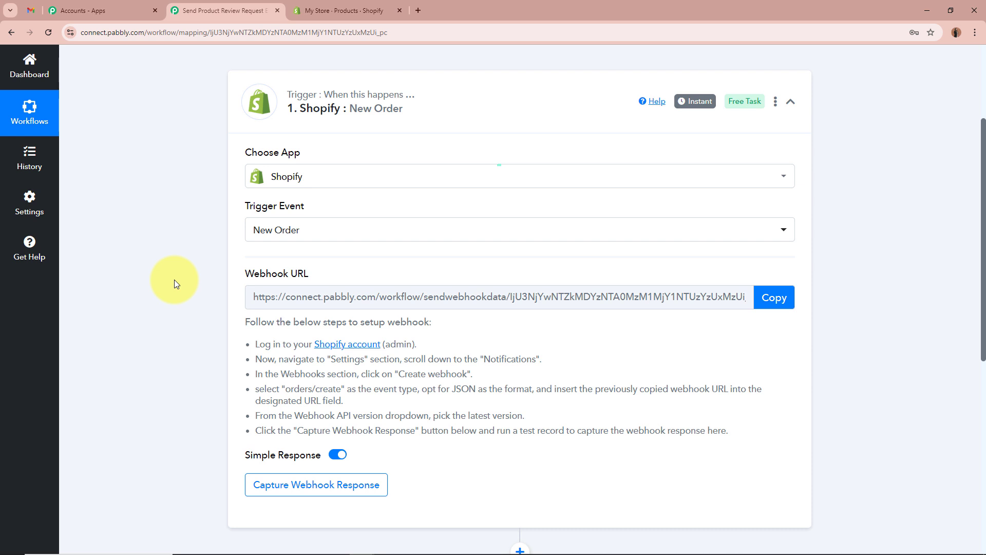
{"action": "left_click_drag", "start_coordinate": [256, 322], "coordinate": [495, 415]}
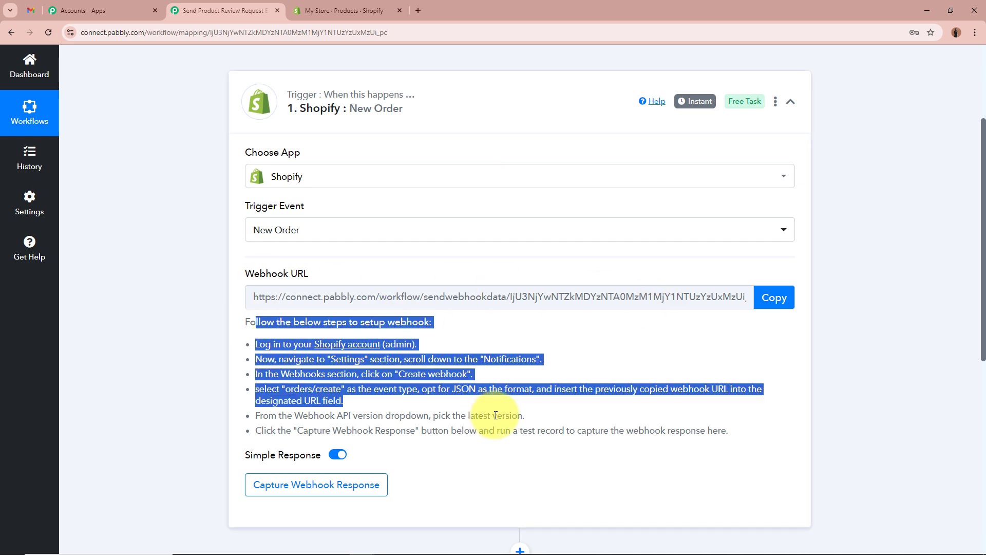
{"action": "left_click", "coordinate": [496, 415]}
{"action": "left_click", "coordinate": [774, 297]}
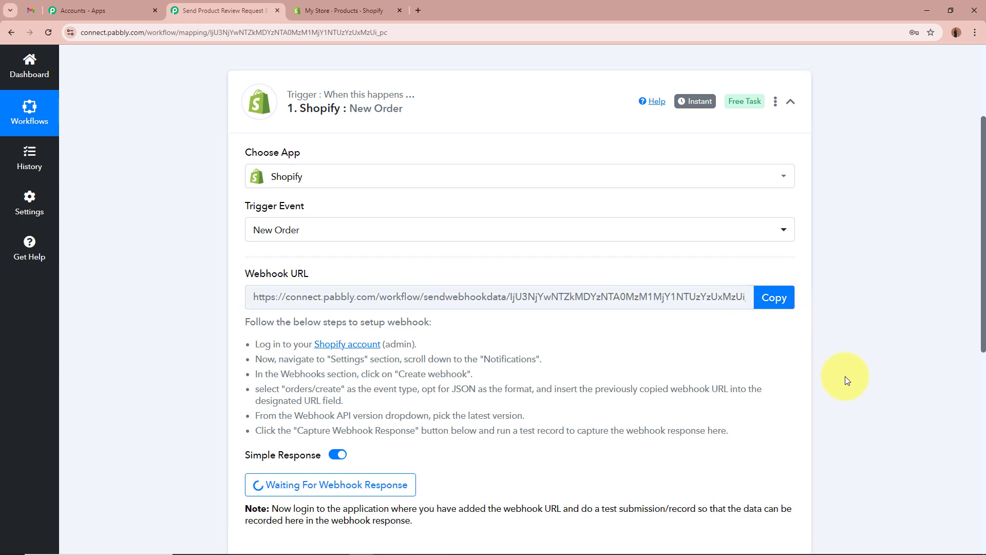
{"action": "scroll", "coordinate": [845, 380], "scroll_direction": "up", "scroll_amount": 3}
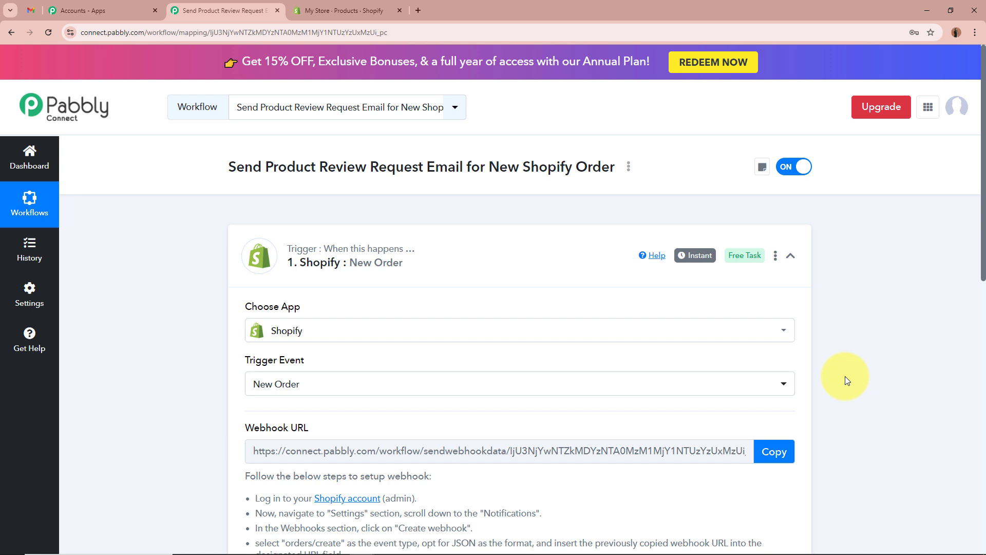
Switch to the Shopify admin and start a new webhook in the store's notification settings
{"action": "left_click", "coordinate": [340, 10]}
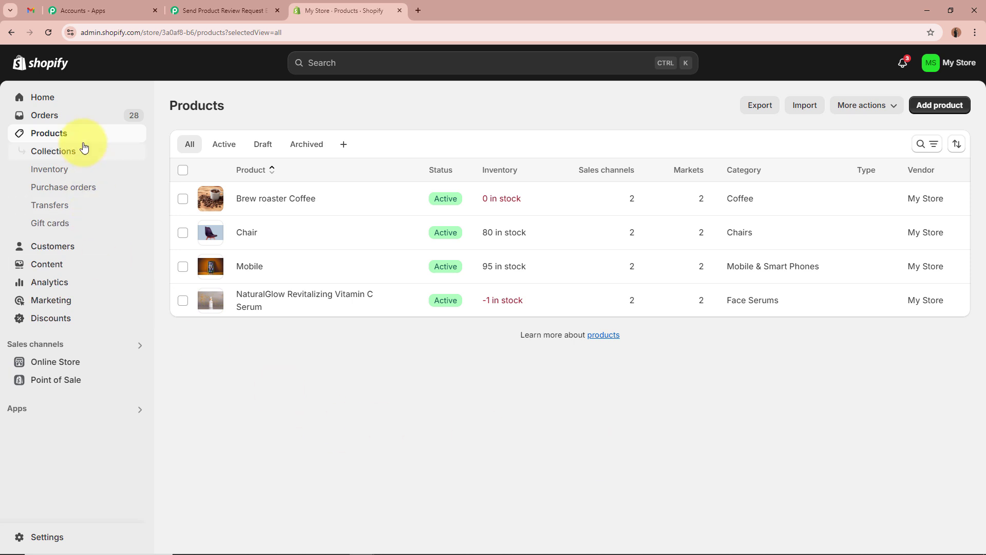
{"action": "left_click", "coordinate": [78, 538]}
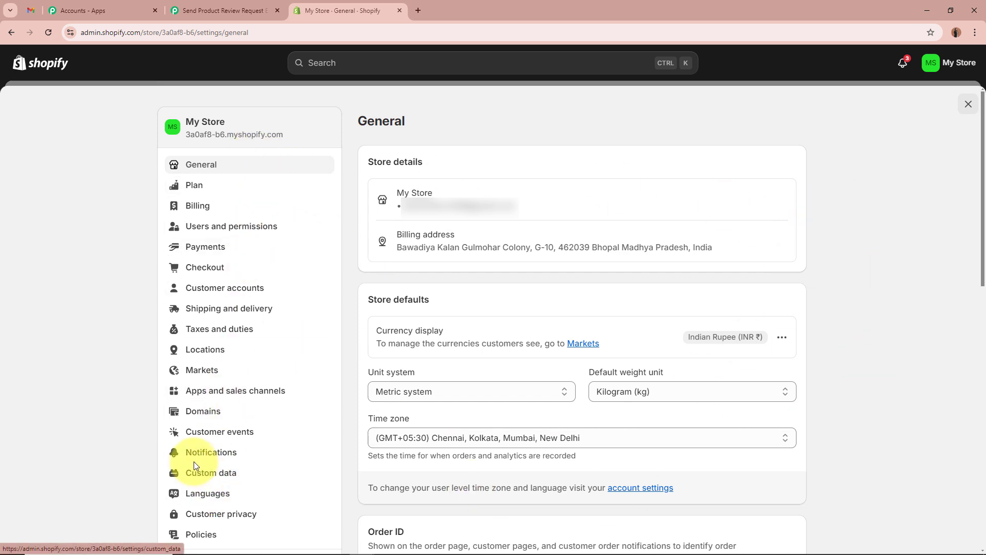
{"action": "left_click", "coordinate": [273, 453]}
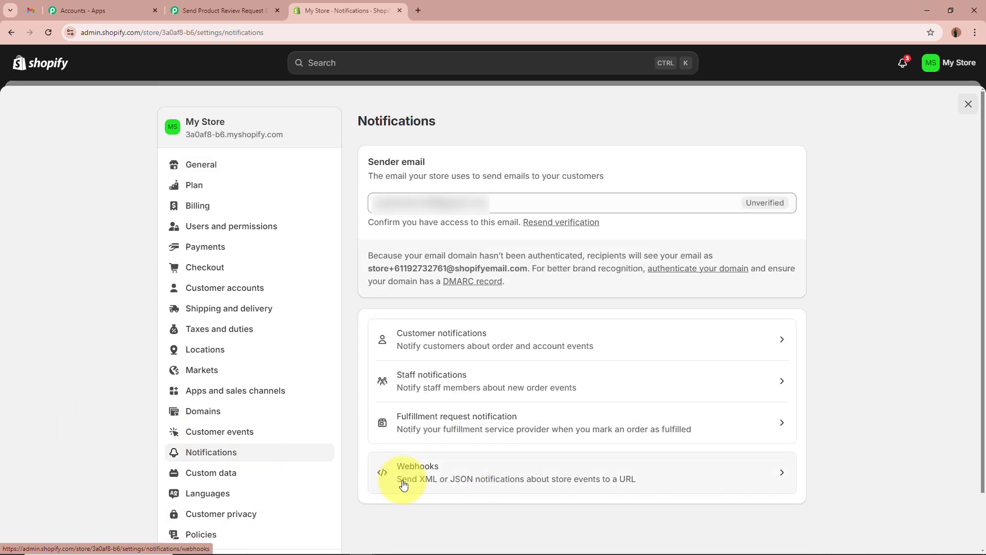
{"action": "left_click", "coordinate": [521, 478]}
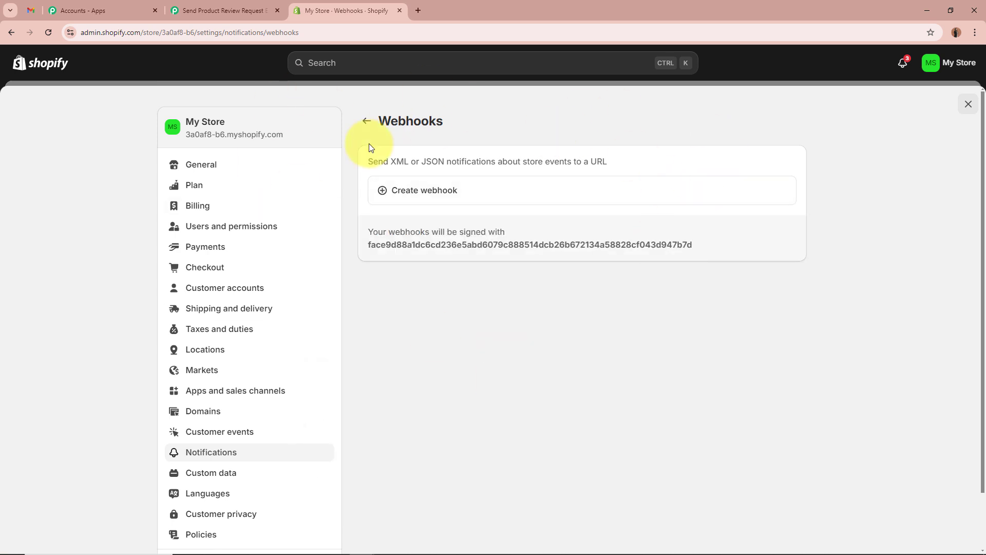
{"action": "left_click", "coordinate": [481, 193]}
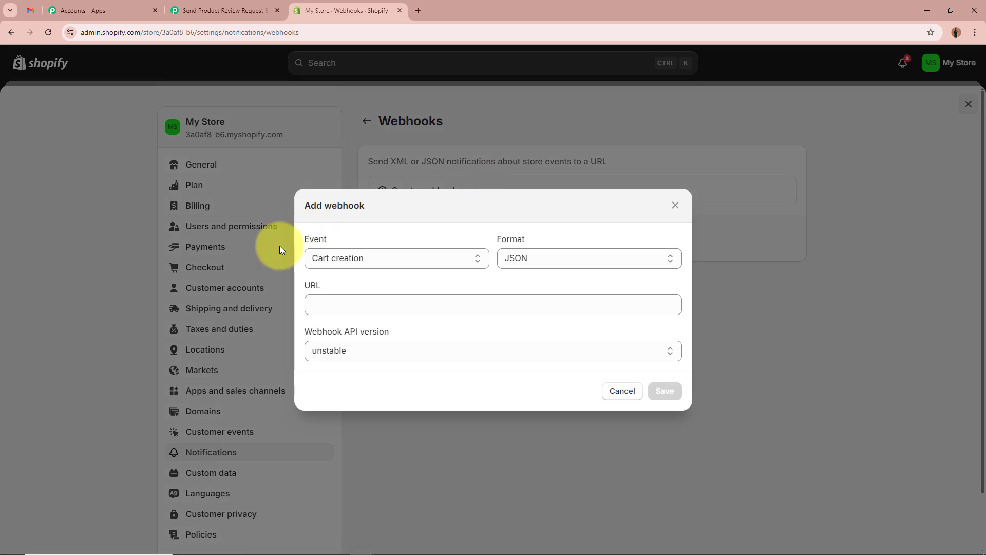
{"action": "left_click_drag", "start_coordinate": [307, 244], "coordinate": [349, 241]}
{"action": "left_click", "coordinate": [351, 244]}
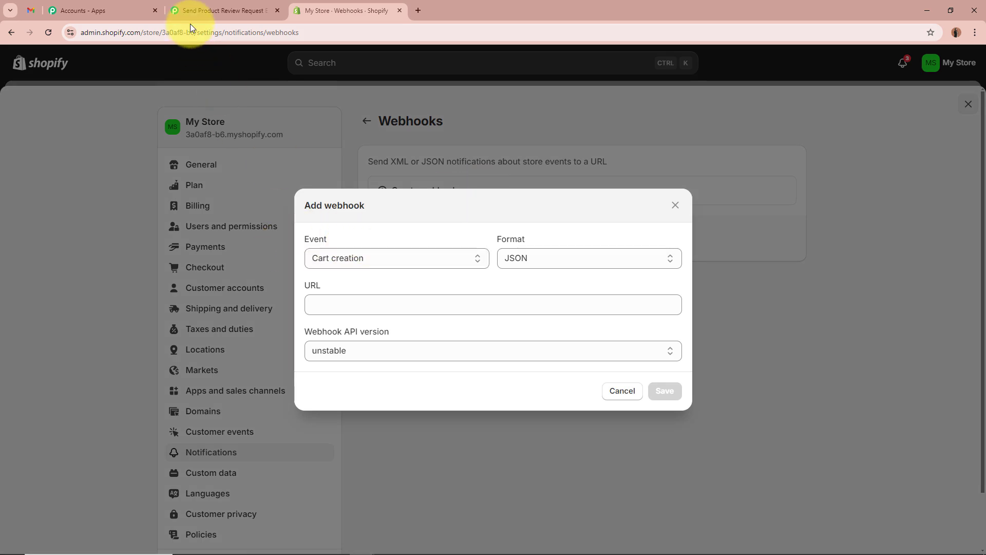
Check the required event type in the webhook setup instructions of the Pabbly Connect workflow
{"action": "left_click", "coordinate": [239, 11]}
{"action": "scroll", "coordinate": [304, 376], "scroll_direction": "down", "scroll_amount": 3}
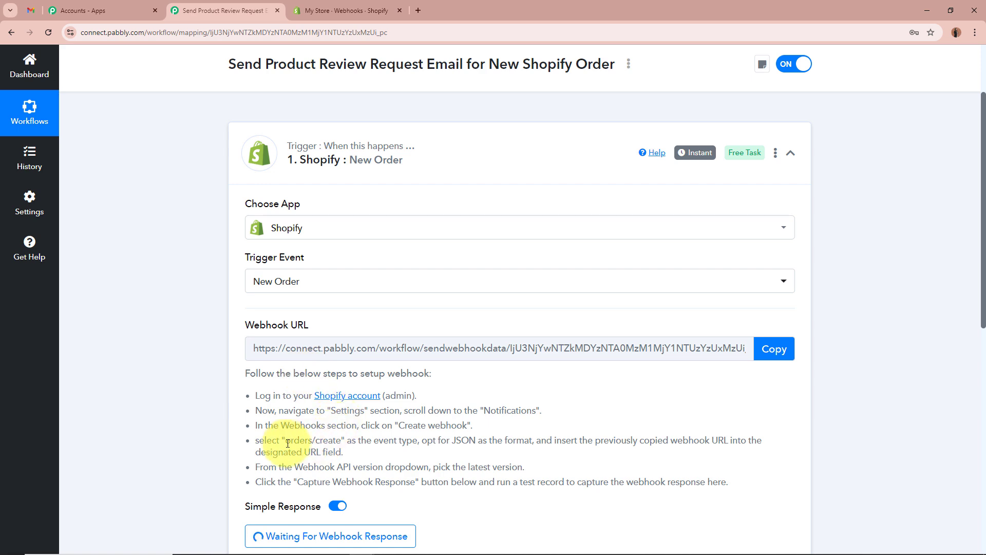
{"action": "left_click_drag", "start_coordinate": [284, 440], "coordinate": [343, 440]}
{"action": "left_click", "coordinate": [336, 435]}
{"action": "scroll", "coordinate": [335, 435], "scroll_direction": "up", "scroll_amount": 2}
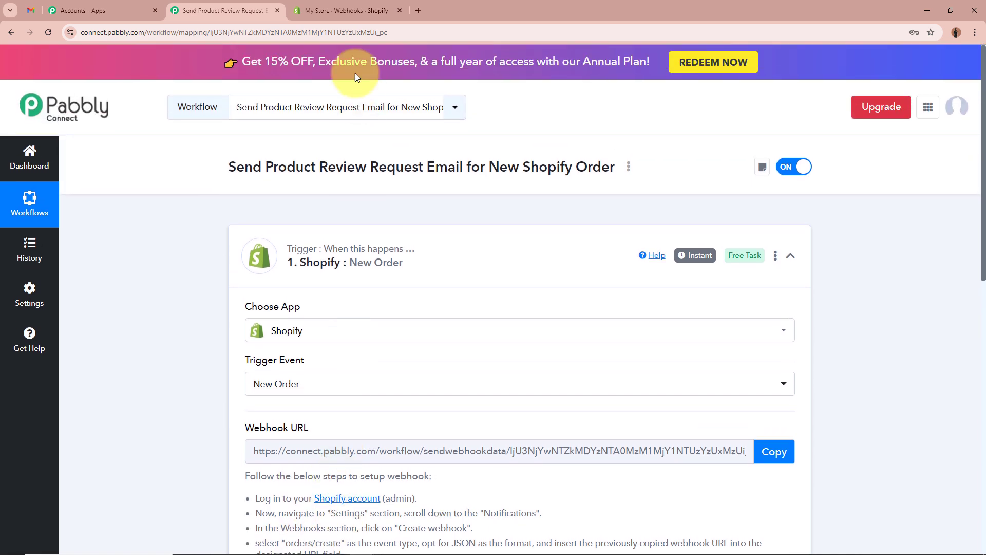
Switch back to the Shopify admin and set the new webhook's event to Order creation with JSON format
{"action": "left_click", "coordinate": [346, 10]}
{"action": "left_click", "coordinate": [385, 254]}
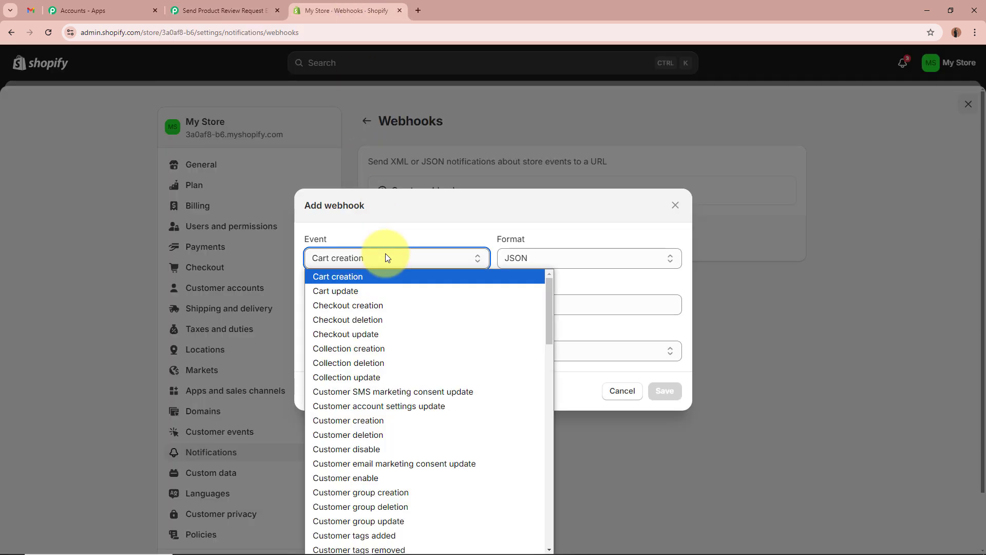
{"action": "key", "text": "o"}
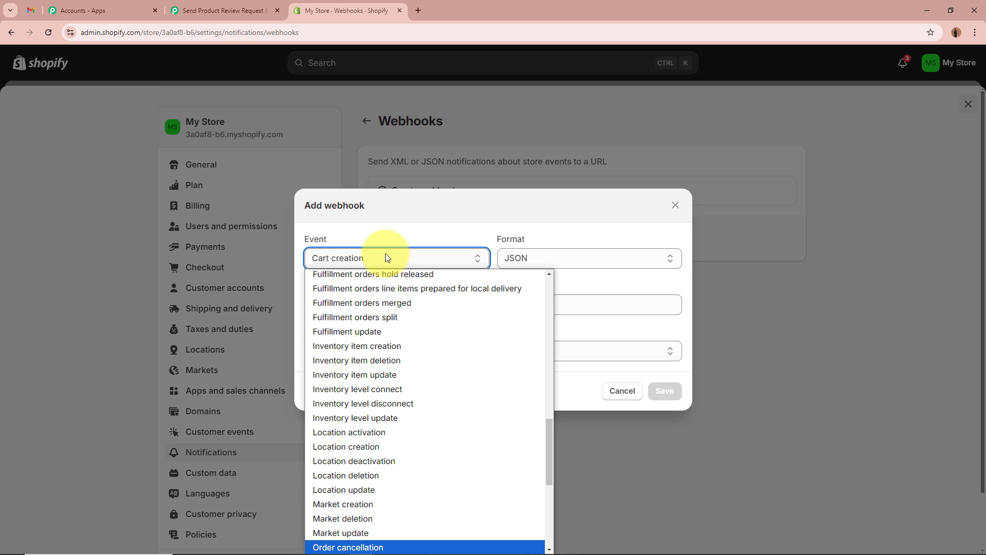
{"action": "scroll", "coordinate": [421, 468], "scroll_direction": "down", "scroll_amount": 4}
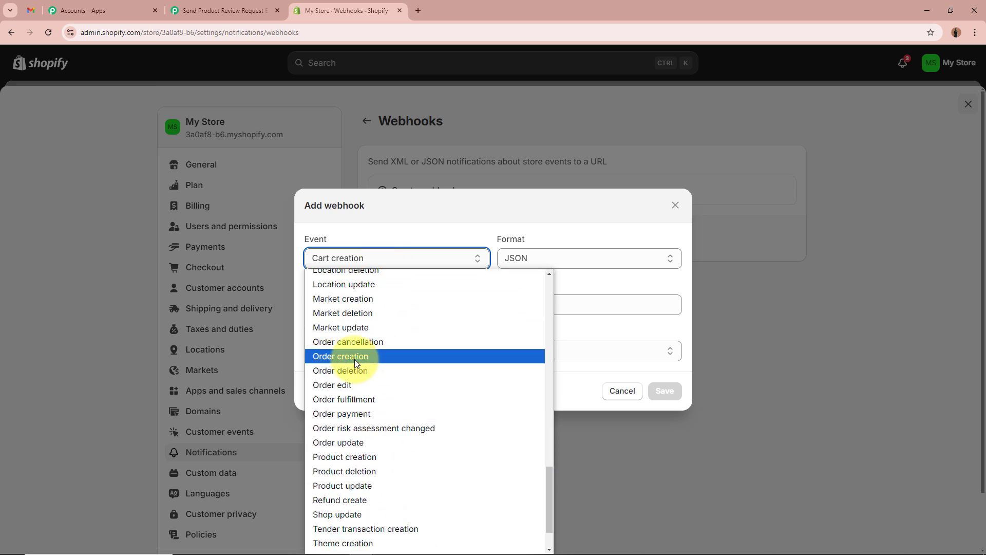
{"action": "left_click", "coordinate": [398, 356]}
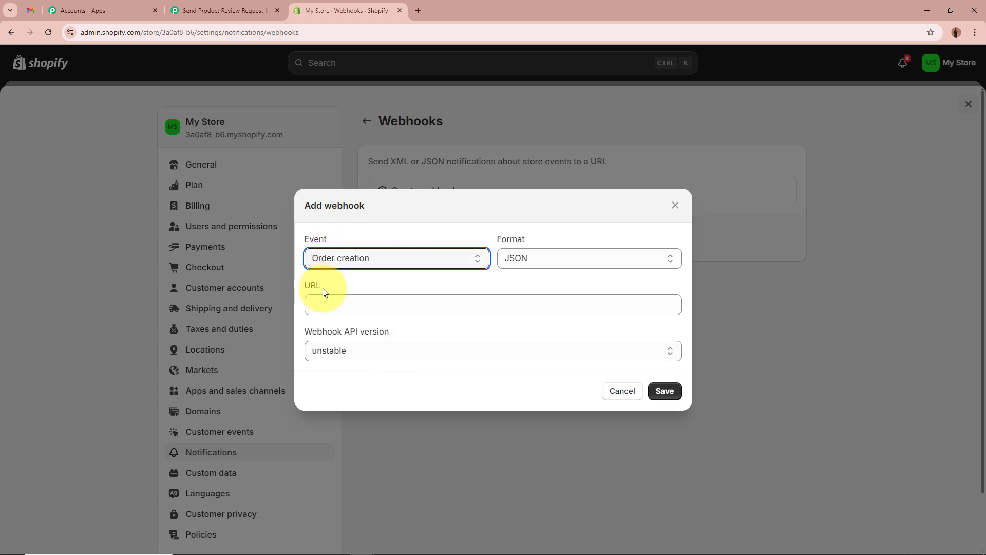
{"action": "left_click", "coordinate": [525, 261]}
{"action": "left_click", "coordinate": [507, 280]}
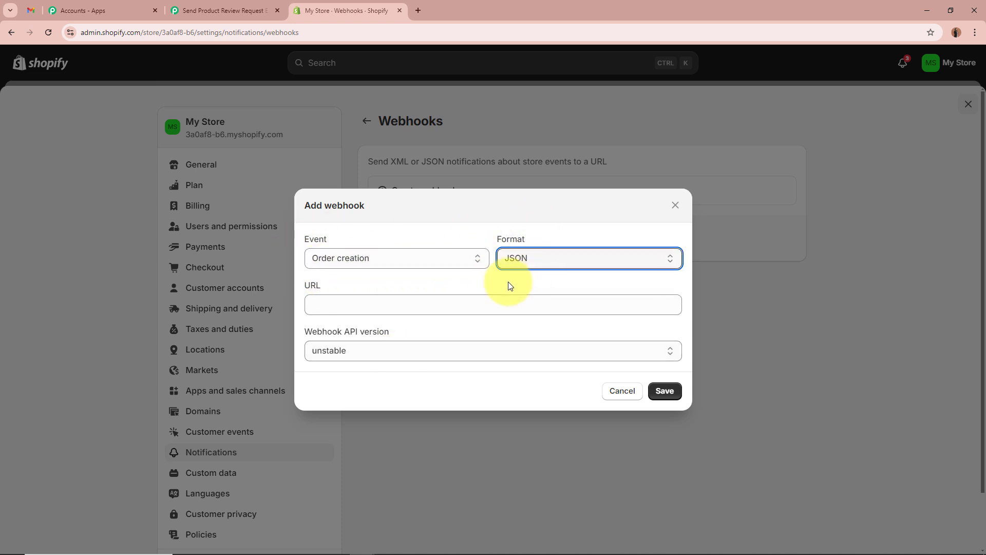
Complete the webhook with the copied Pabbly webhook URL and API version 2024-07 (Latest), and save it
{"action": "left_click", "coordinate": [453, 304]}
{"action": "key", "text": "ctrl+v"}
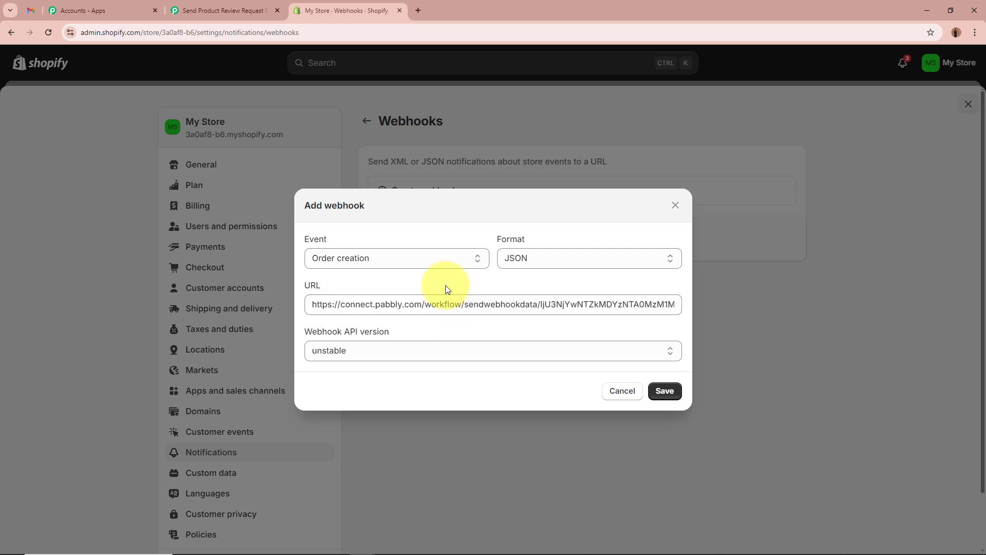
{"action": "left_click", "coordinate": [415, 351]}
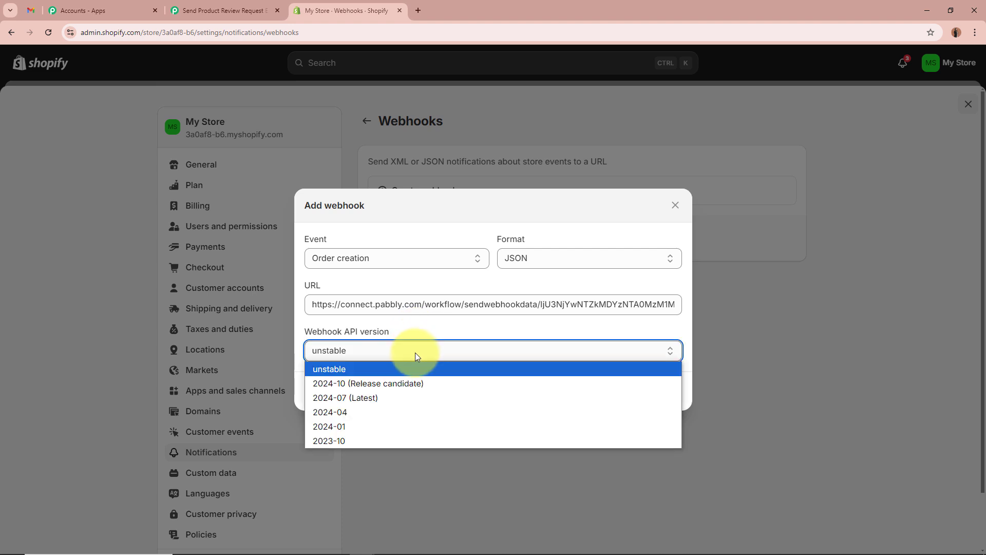
{"action": "left_click", "coordinate": [396, 398]}
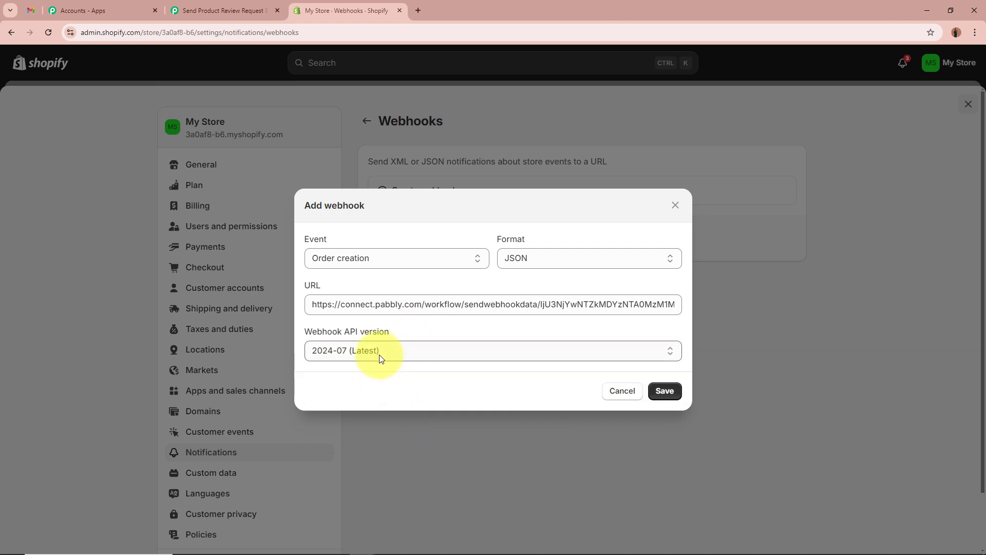
{"action": "left_click", "coordinate": [379, 355]}
{"action": "left_click", "coordinate": [383, 396]}
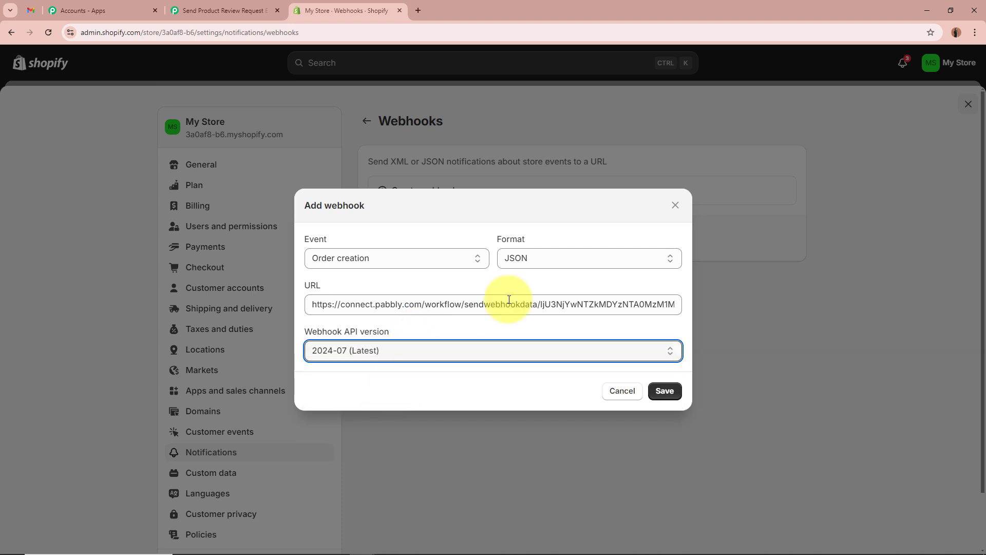
{"action": "left_click", "coordinate": [656, 393]}
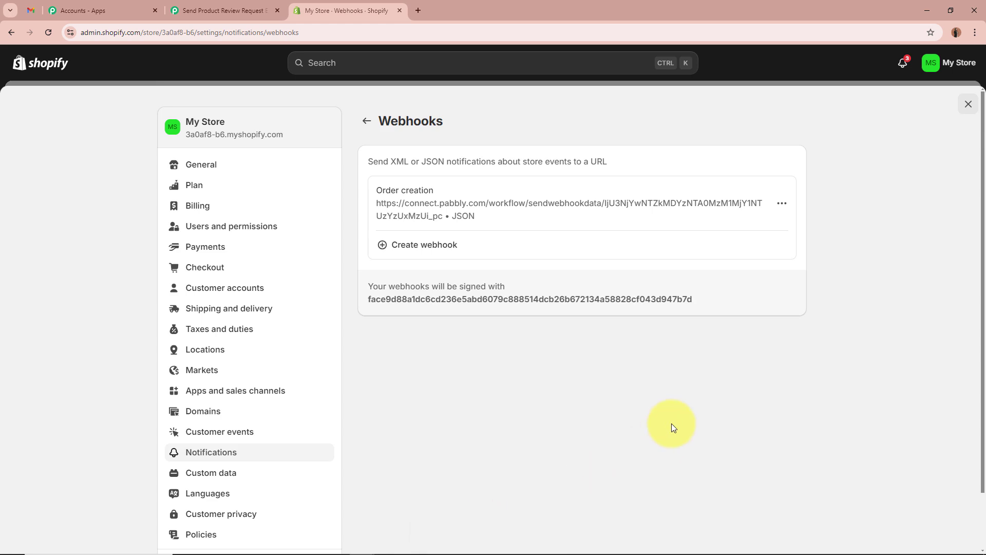
Check the Shopify trigger's webhook capture status in Pabbly Connect, and return to the home page of the Shopify admin
{"action": "left_click", "coordinate": [220, 11]}
{"action": "scroll", "coordinate": [203, 335], "scroll_direction": "down", "scroll_amount": 7}
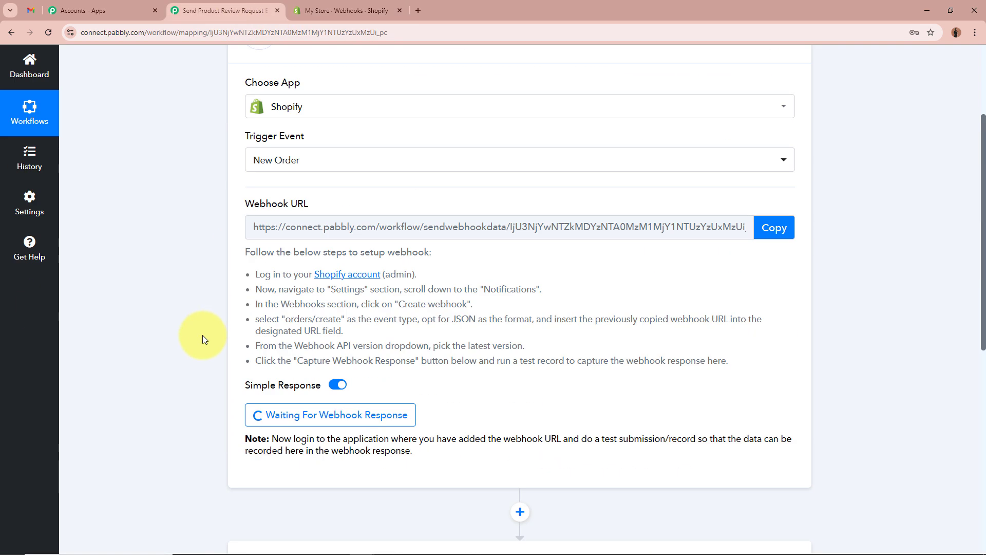
{"action": "scroll", "coordinate": [147, 266], "scroll_direction": "up", "scroll_amount": 7}
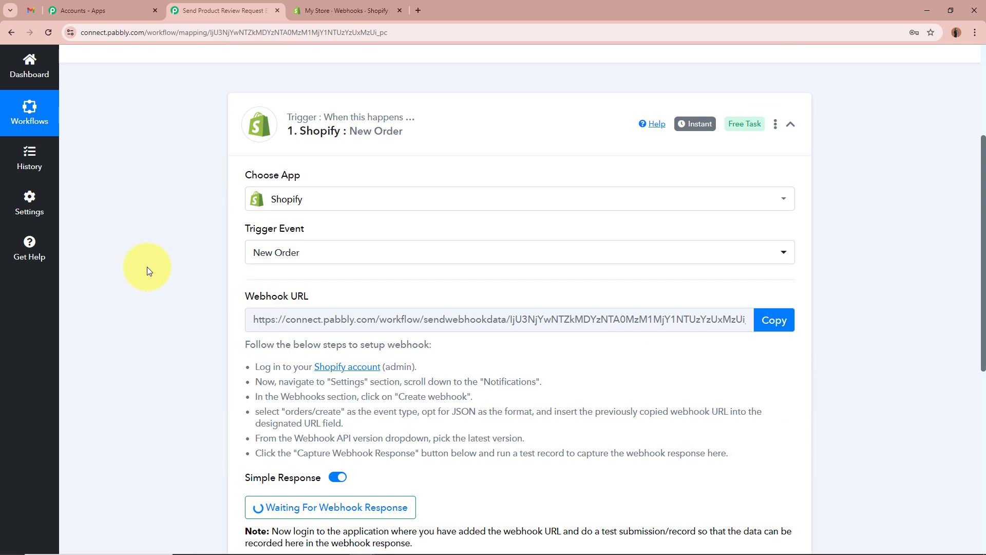
{"action": "left_click", "coordinate": [347, 6]}
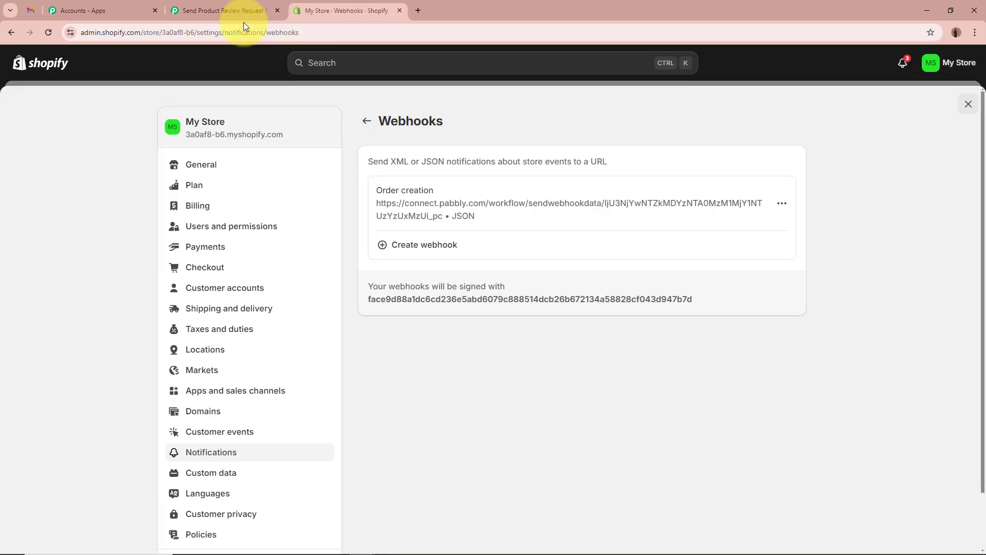
{"action": "left_click", "coordinate": [39, 68]}
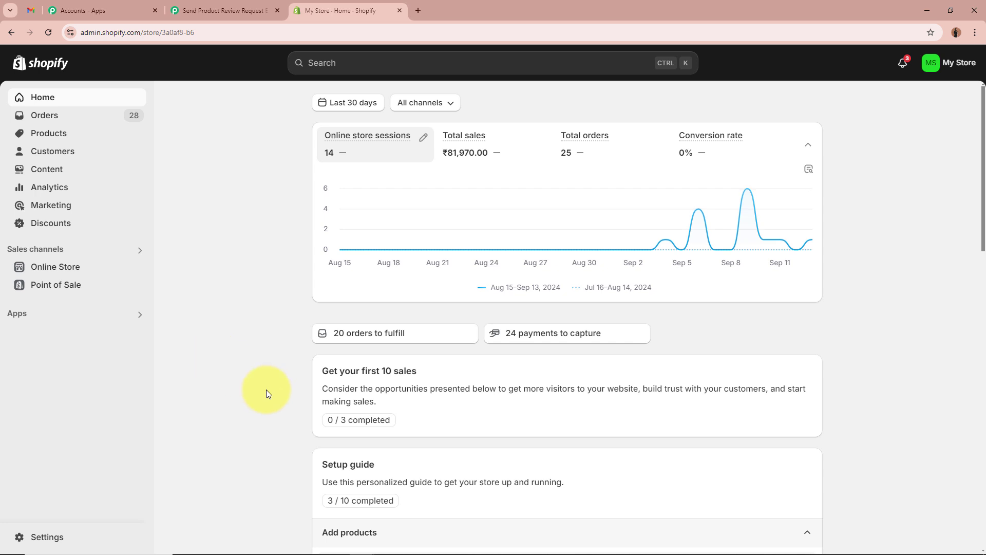
Look over the Shopify trigger setup in the Pabbly Connect workflow once more before placing a test order
{"action": "left_click", "coordinate": [220, 10]}
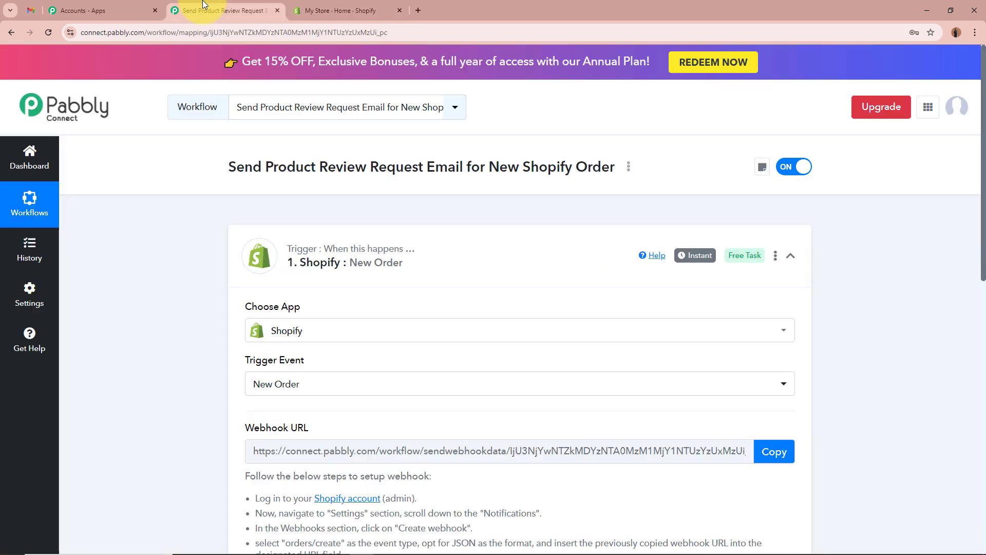
{"action": "scroll", "coordinate": [308, 365], "scroll_direction": "down", "scroll_amount": 2}
{"action": "scroll", "coordinate": [206, 367], "scroll_direction": "down", "scroll_amount": 2}
{"action": "scroll", "coordinate": [219, 235], "scroll_direction": "up", "scroll_amount": 5}
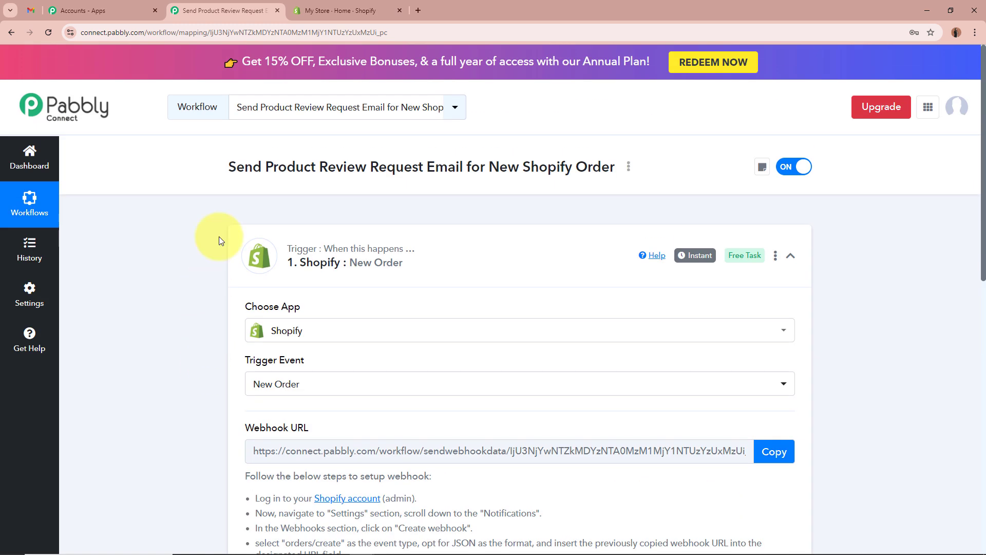
Open the online store from the Shopify admin and proceed to checkout with one NaturalGlow Revitalizing Vitamin C Serum
{"action": "left_click", "coordinate": [345, 6]}
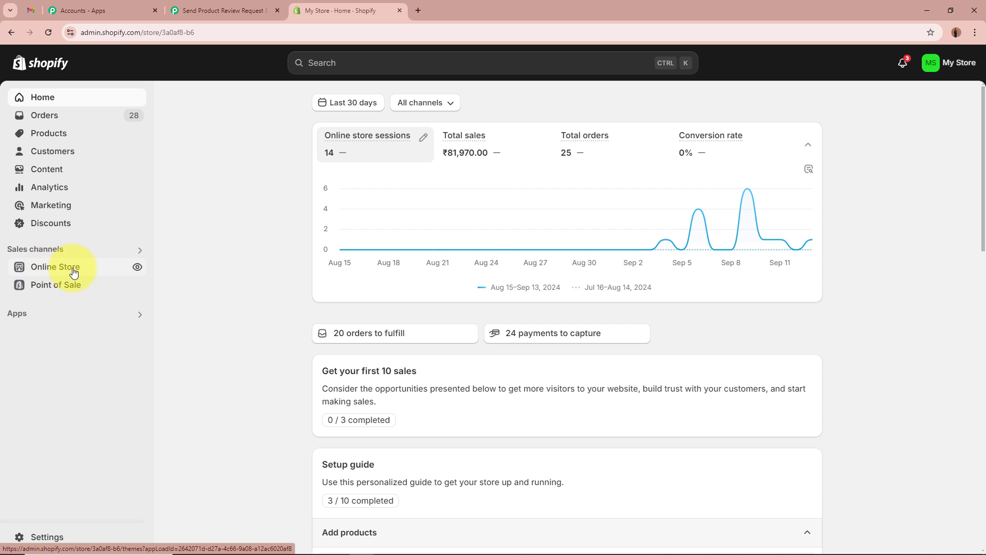
{"action": "left_click", "coordinate": [137, 267]}
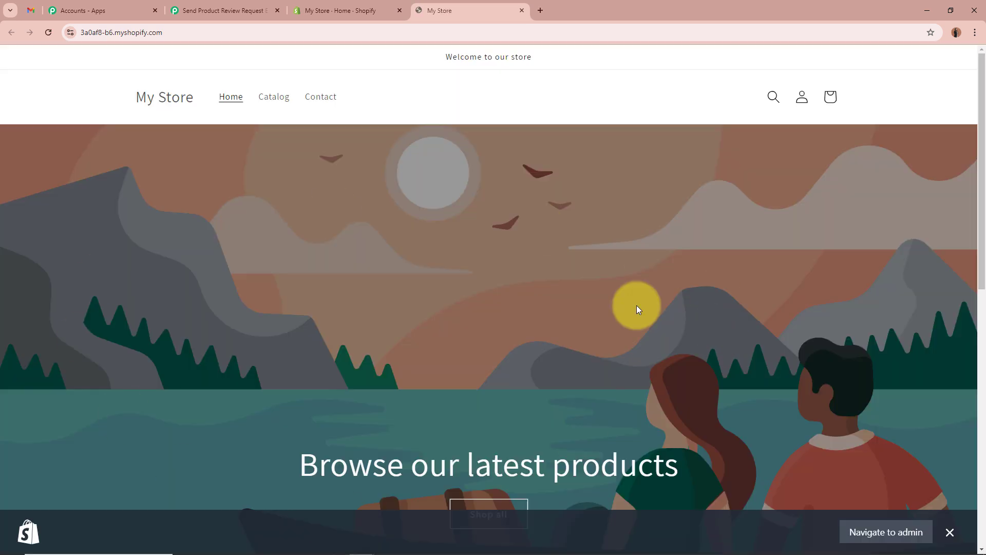
{"action": "scroll", "coordinate": [297, 261], "scroll_direction": "down", "scroll_amount": 10}
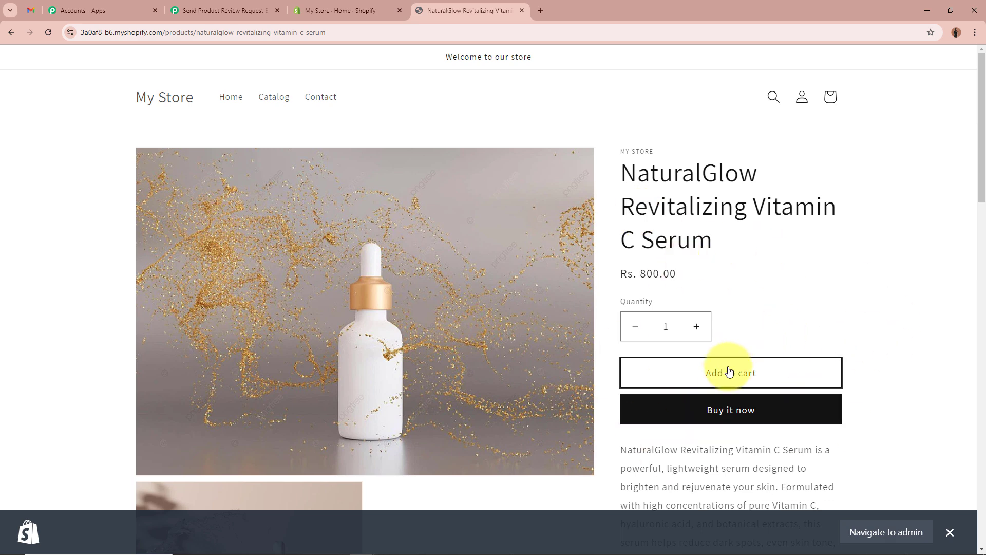
{"action": "left_click", "coordinate": [751, 411]}
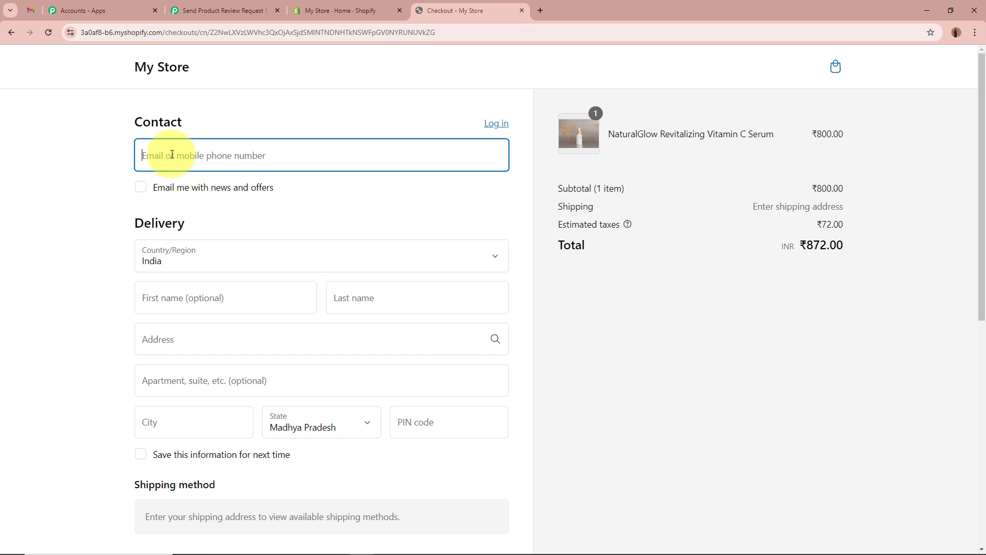
Enter the test customer's e-mail address as the contact in the checkout form
{"action": "type", "text": "testu"}
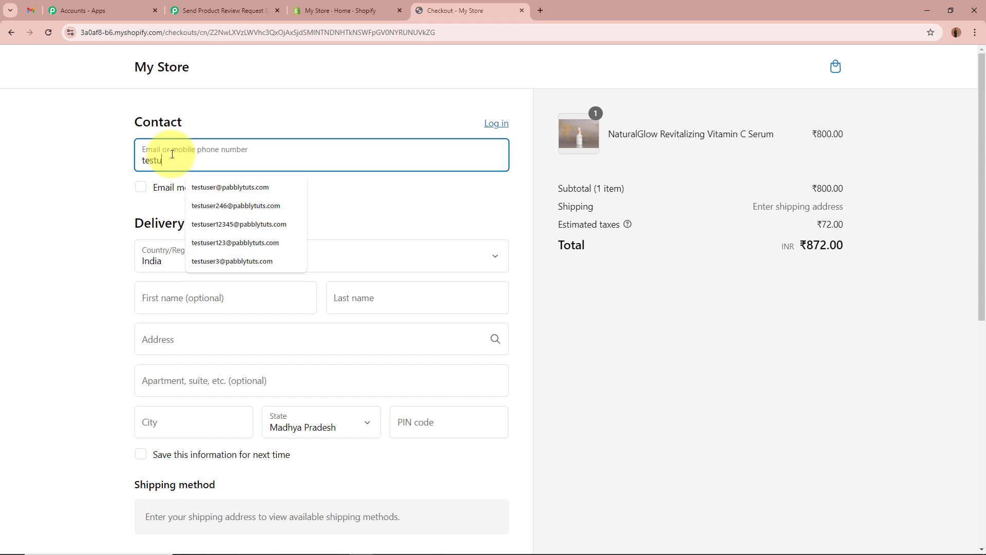
{"action": "type", "text": "ser565"}
{"action": "key", "text": "Down"}
{"action": "key", "text": "Return"}
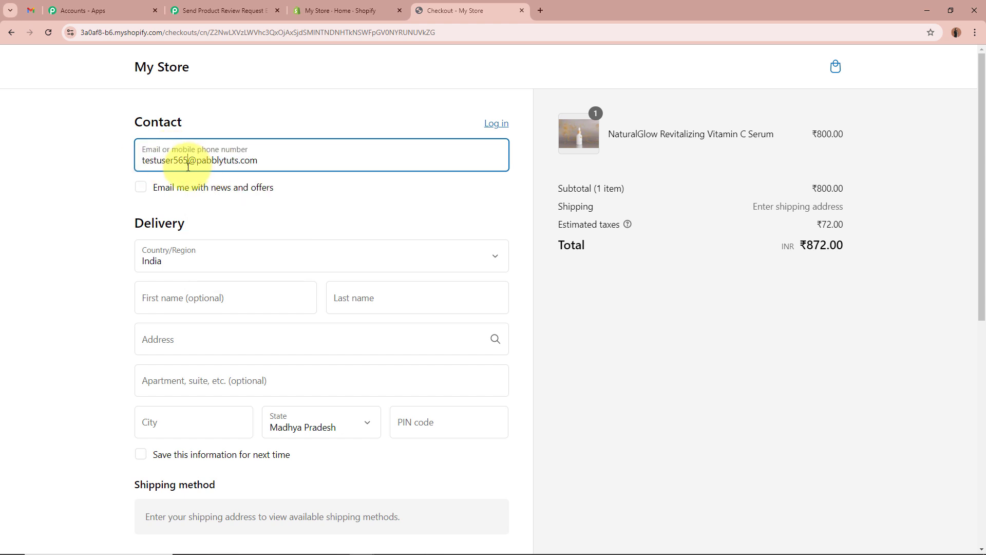
{"action": "left_click", "coordinate": [75, 202]}
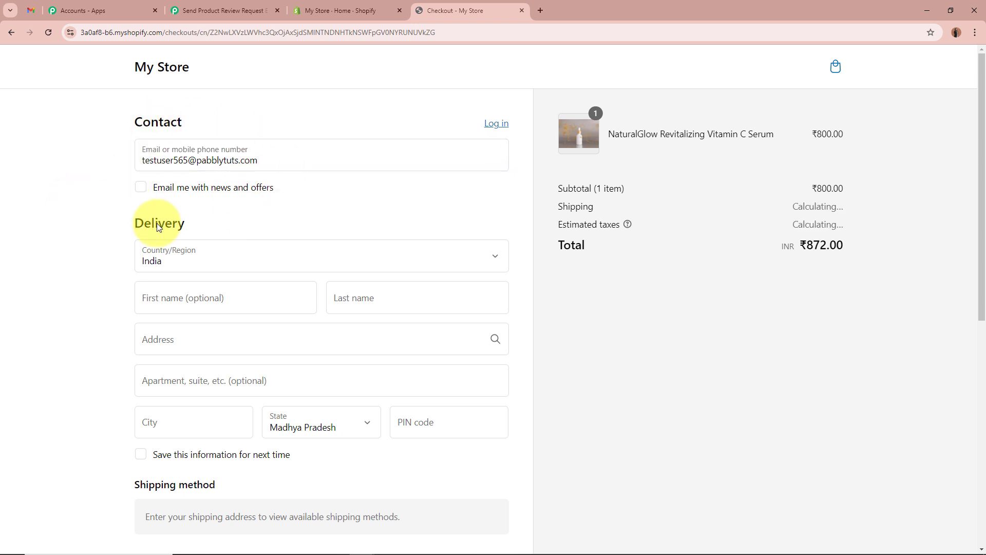
Fill in the test customer's first and last name in the delivery details
{"action": "scroll", "coordinate": [56, 244], "scroll_direction": "down", "scroll_amount": 2}
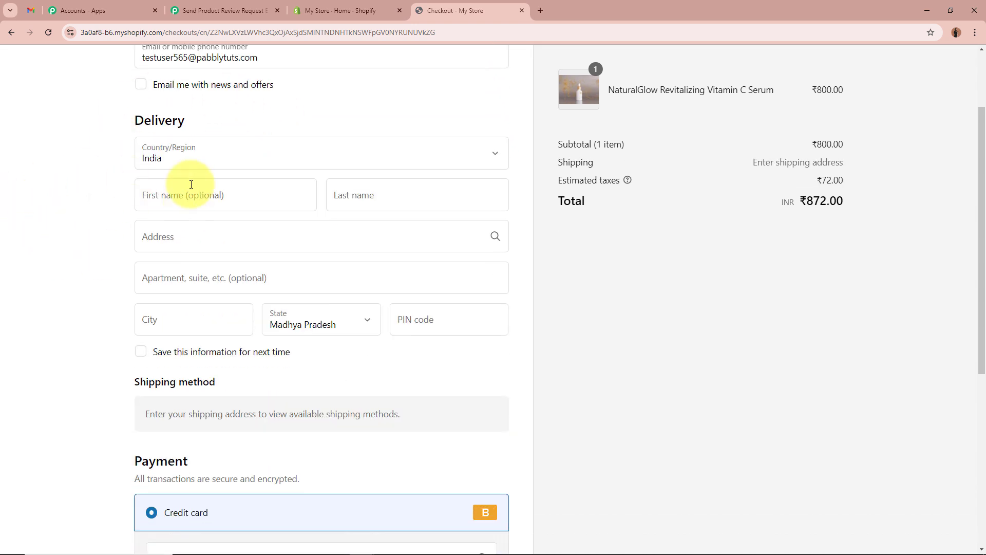
{"action": "left_click", "coordinate": [184, 194]}
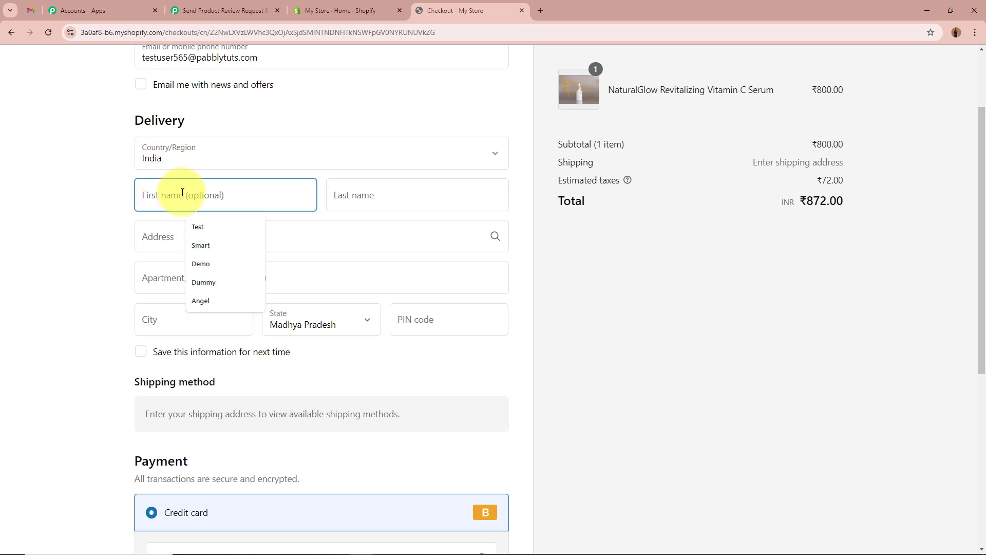
{"action": "type", "text": "Test"}
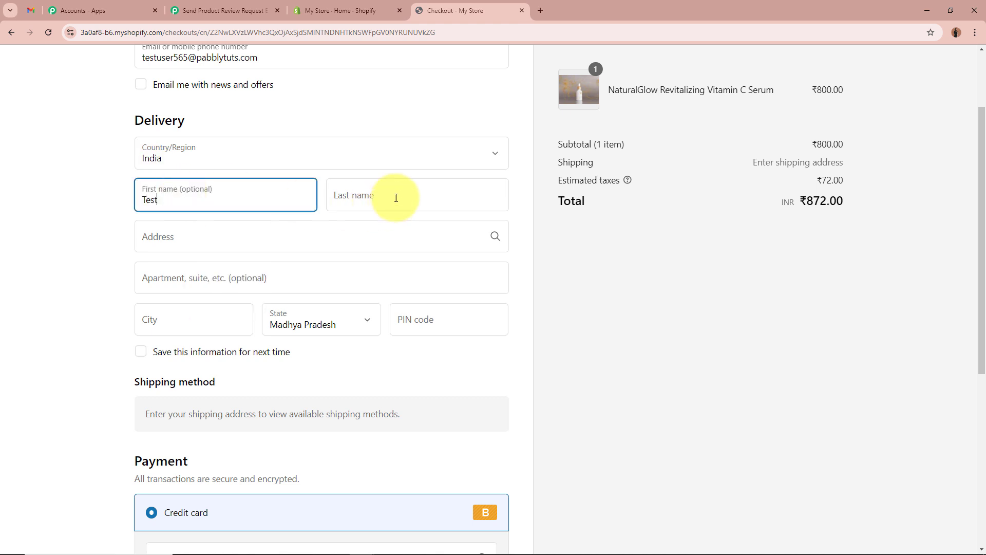
{"action": "left_click", "coordinate": [396, 196]}
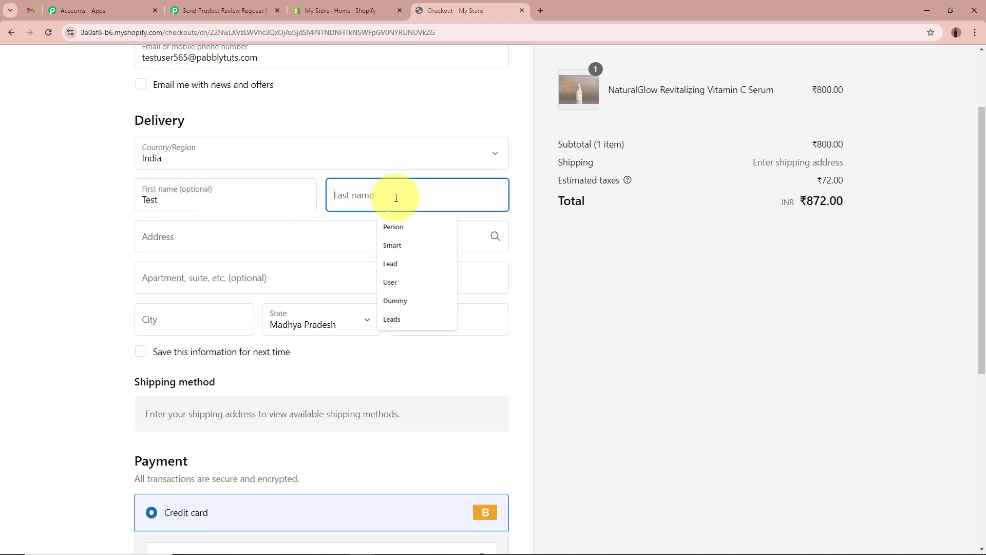
{"action": "type", "text": "User565"}
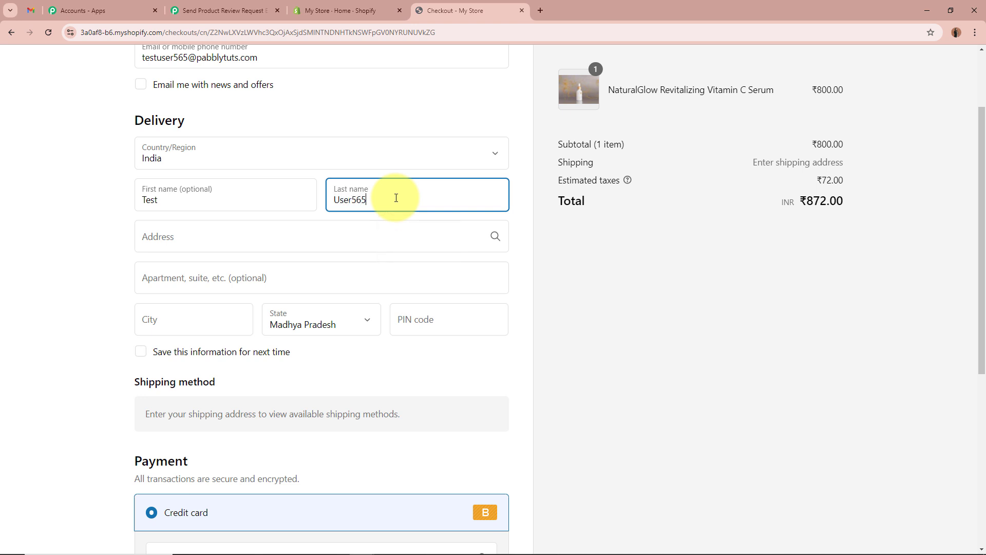
Fill in the test customer's street address, city and postal code in the delivery details
{"action": "left_click", "coordinate": [390, 240]}
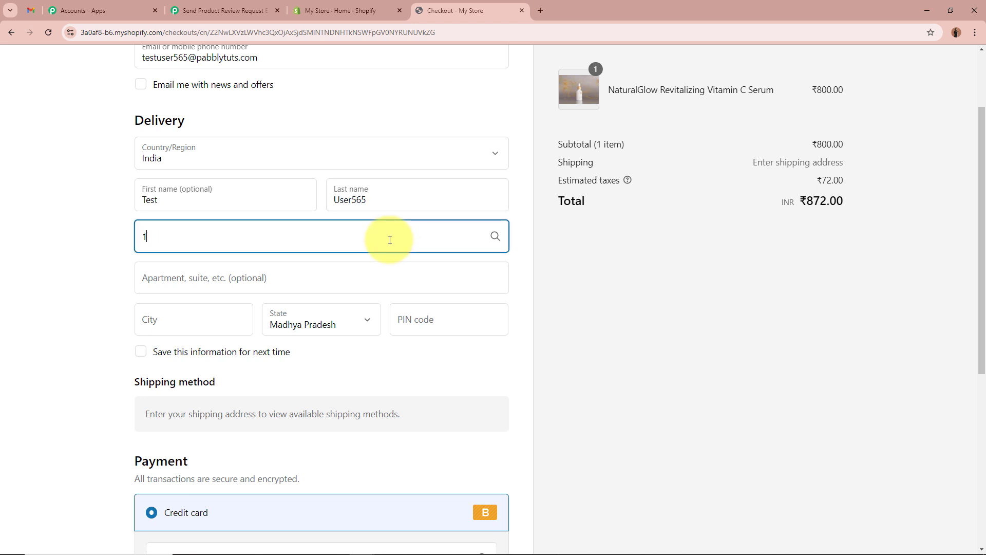
{"action": "type", "text": "123, New Street"}
{"action": "left_click", "coordinate": [53, 288]}
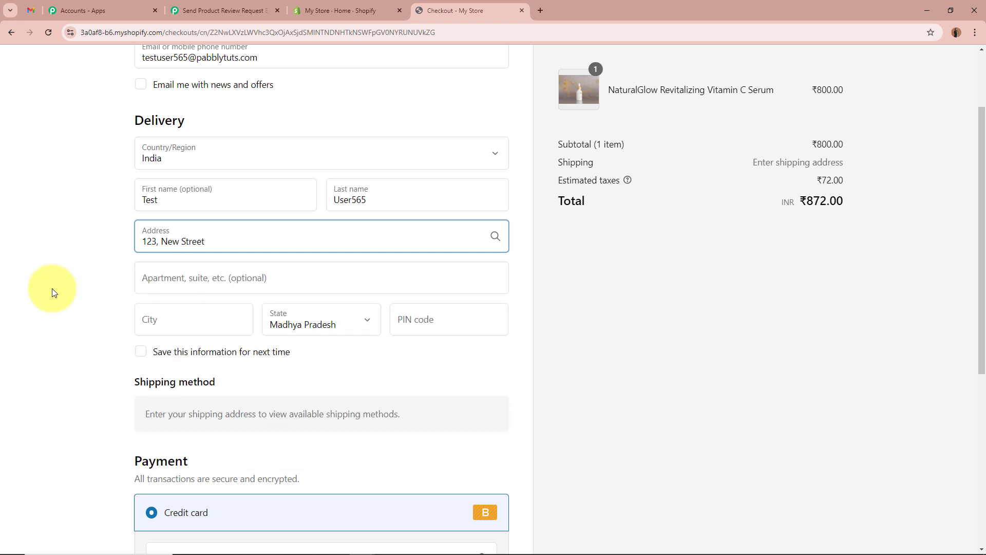
{"action": "left_click", "coordinate": [189, 321]}
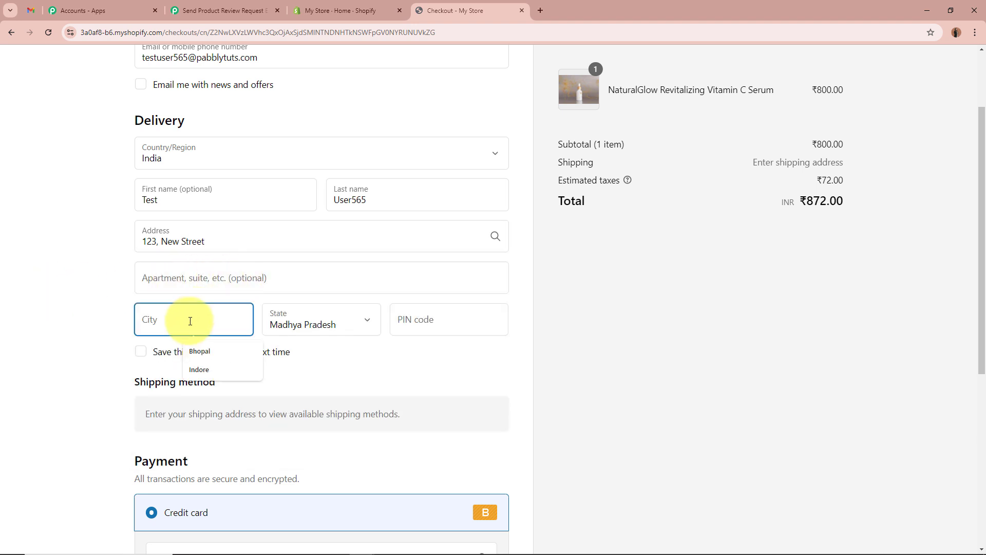
{"action": "type", "text": "Indore"}
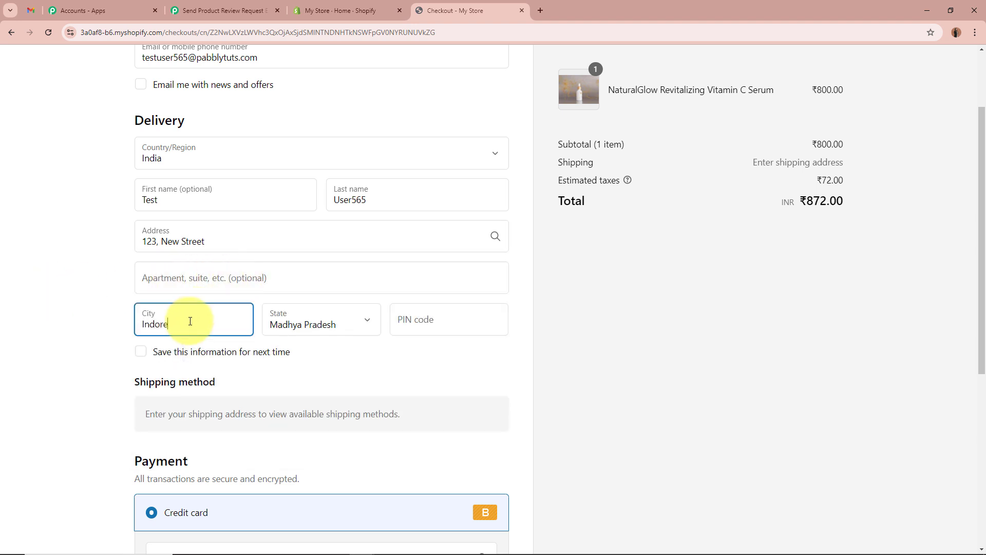
{"action": "left_click", "coordinate": [439, 324]}
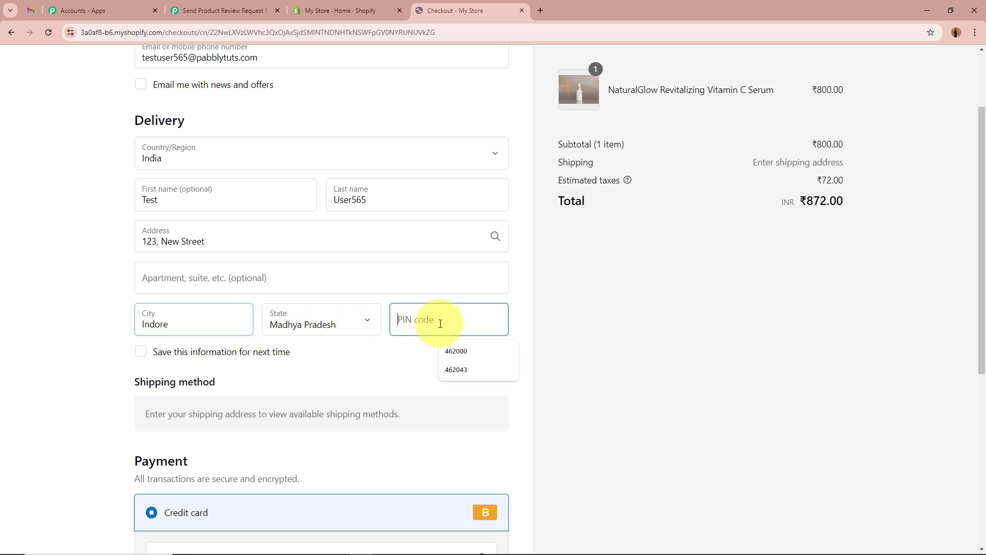
{"action": "type", "text": "4622"}
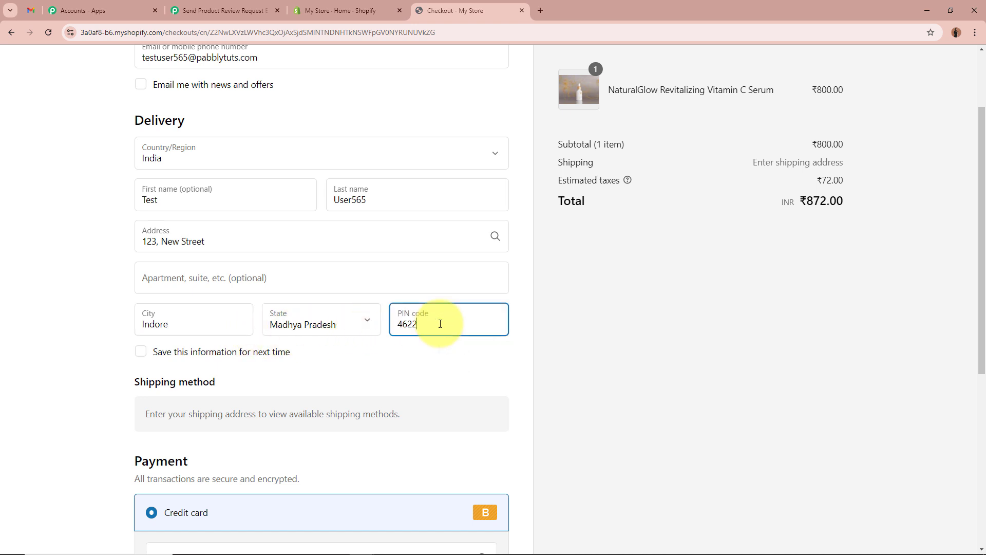
{"action": "type", "text": "00"}
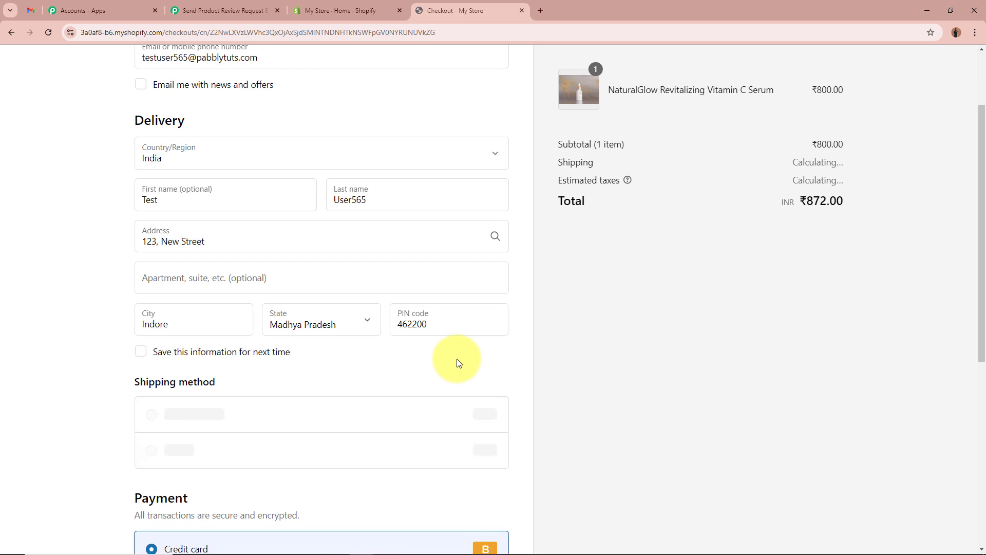
Choose Cash on Delivery (COD) as the payment method and complete the test order
{"action": "scroll", "coordinate": [457, 359], "scroll_direction": "down", "scroll_amount": 1}
{"action": "scroll", "coordinate": [454, 349], "scroll_direction": "down", "scroll_amount": 2}
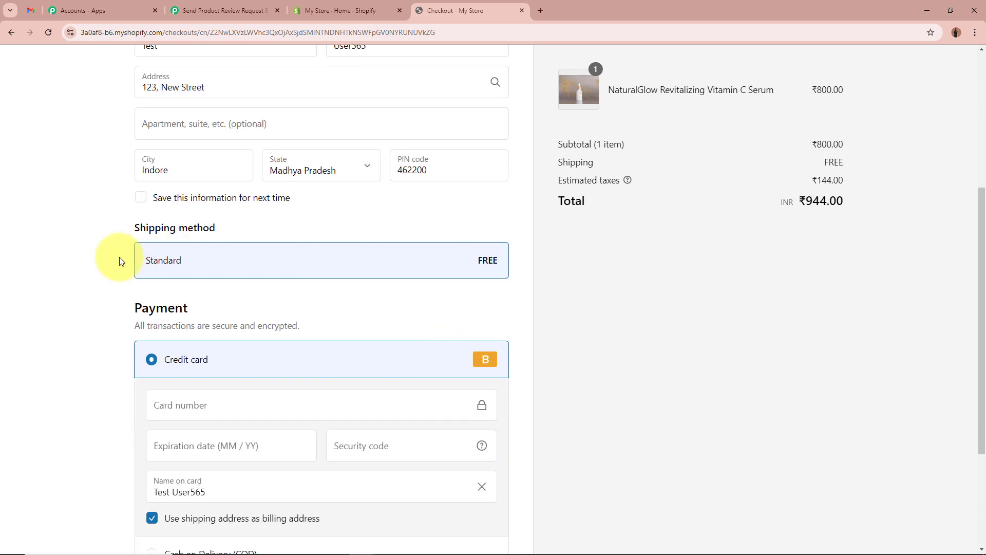
{"action": "scroll", "coordinate": [85, 329], "scroll_direction": "down", "scroll_amount": 2}
{"action": "left_click", "coordinate": [153, 378]}
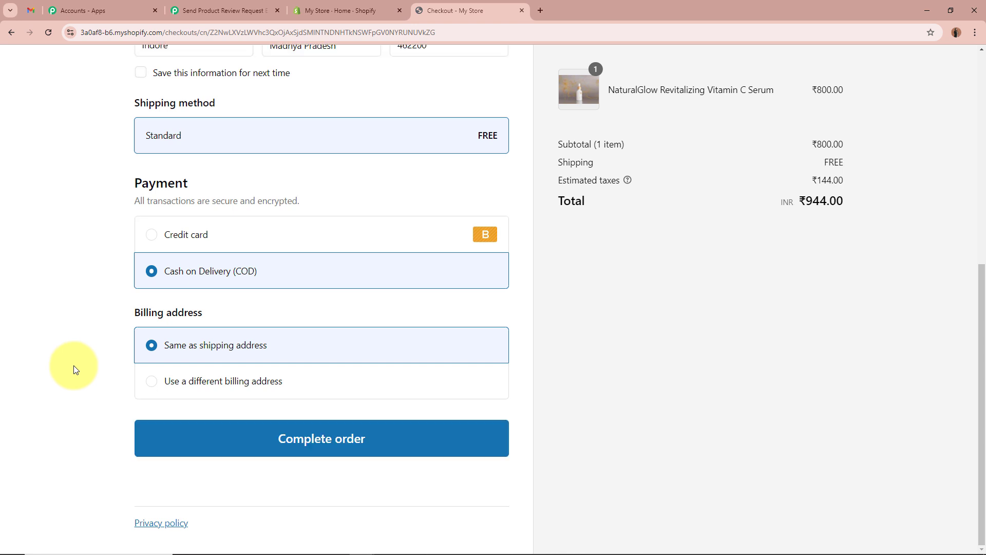
{"action": "left_click", "coordinate": [319, 440]}
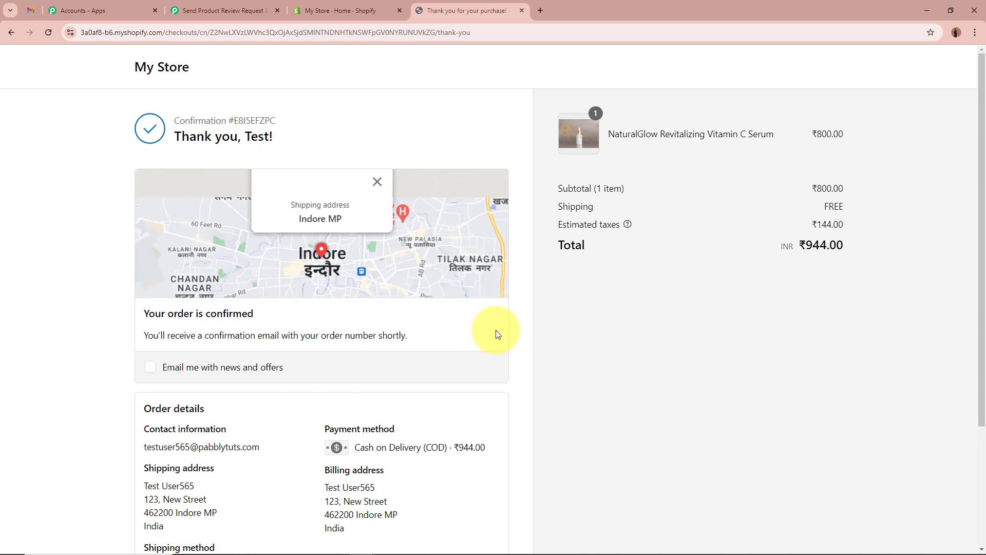
{"action": "left_click_drag", "start_coordinate": [159, 136], "coordinate": [334, 136]}
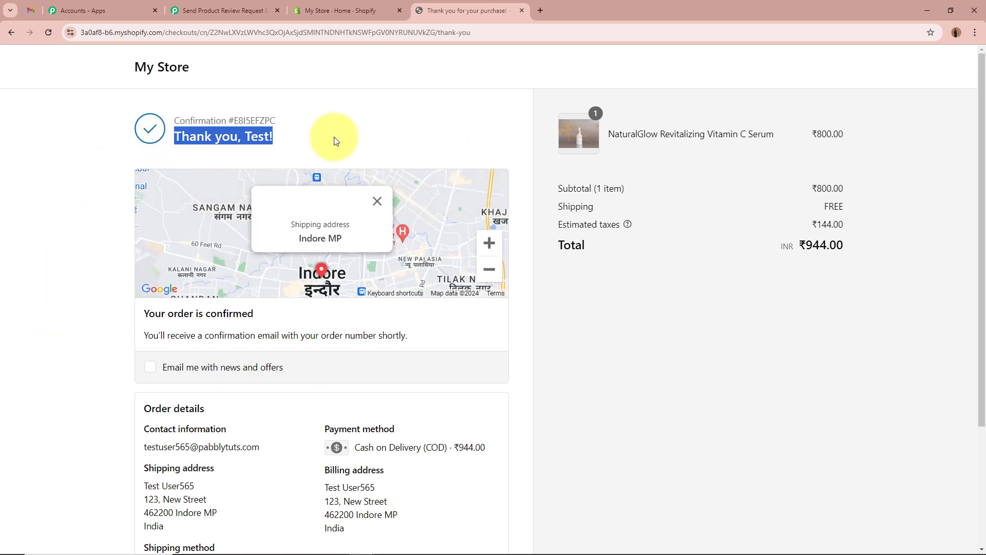
{"action": "left_click", "coordinate": [58, 283]}
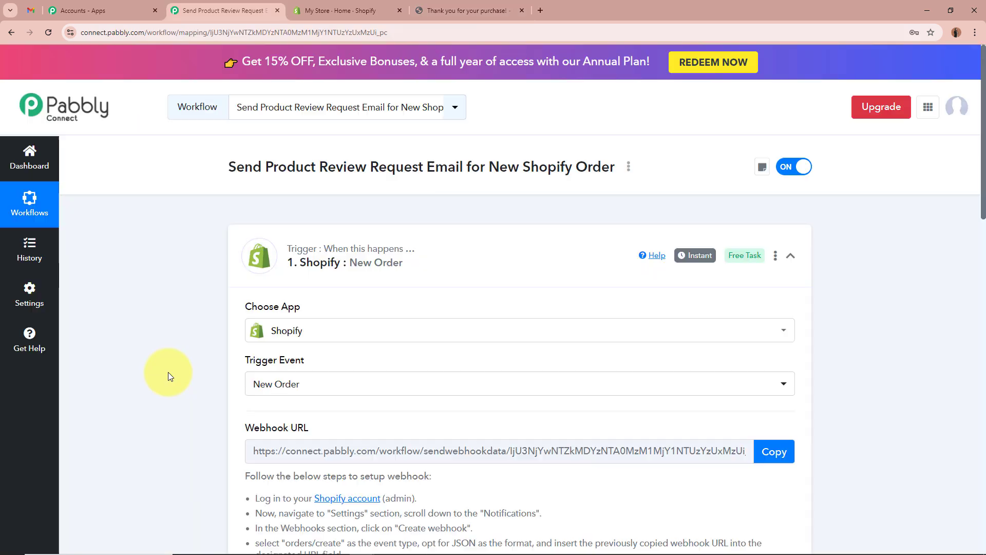
Switch to the Pabbly Connect workflow and examine the order's total price and currency fields in the captured webhook response
{"action": "scroll", "coordinate": [164, 369], "scroll_direction": "down", "scroll_amount": 10}
{"action": "scroll", "coordinate": [164, 370], "scroll_direction": "down", "scroll_amount": 3}
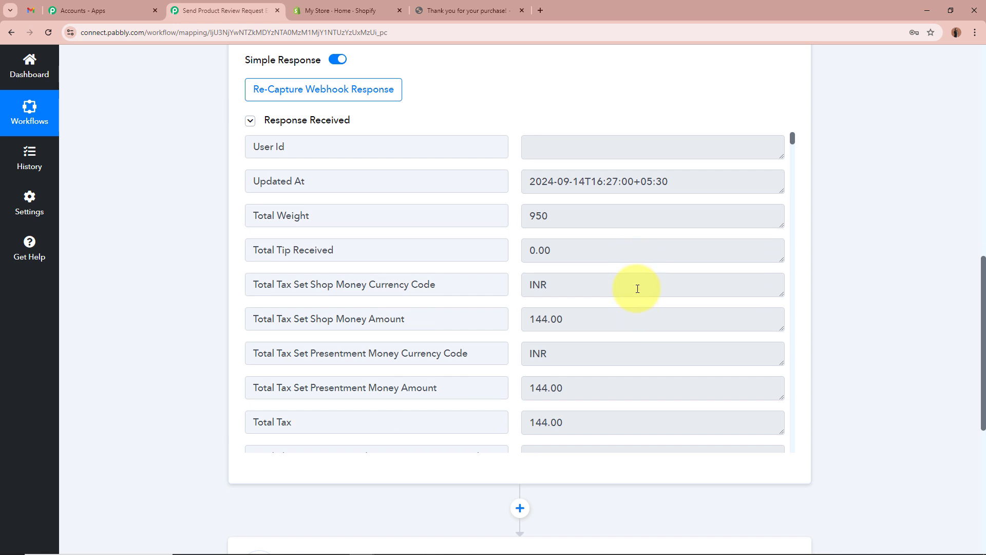
{"action": "scroll", "coordinate": [636, 286], "scroll_direction": "down", "scroll_amount": 7}
{"action": "double_click", "coordinate": [588, 244]}
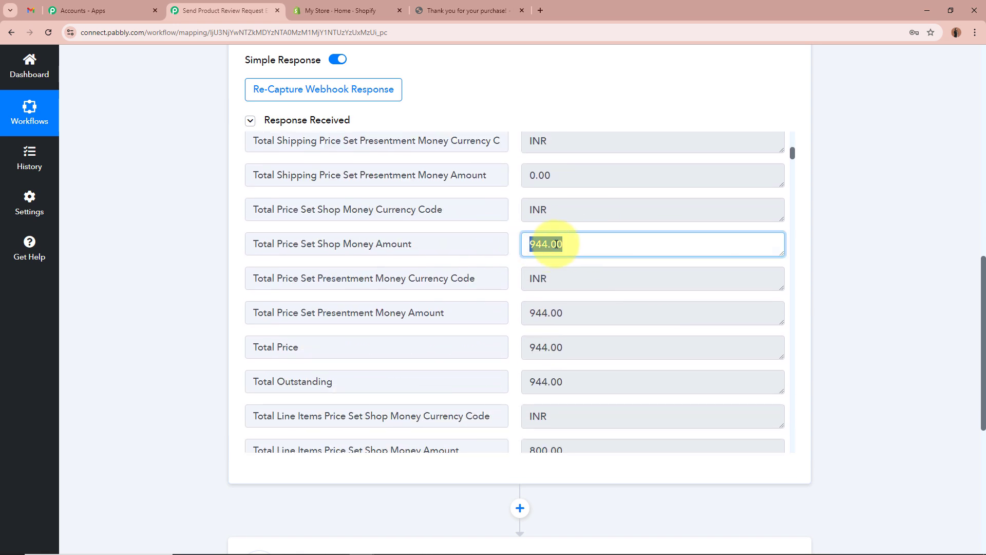
{"action": "left_click", "coordinate": [628, 245]}
{"action": "scroll", "coordinate": [628, 245], "scroll_direction": "down", "scroll_amount": 3}
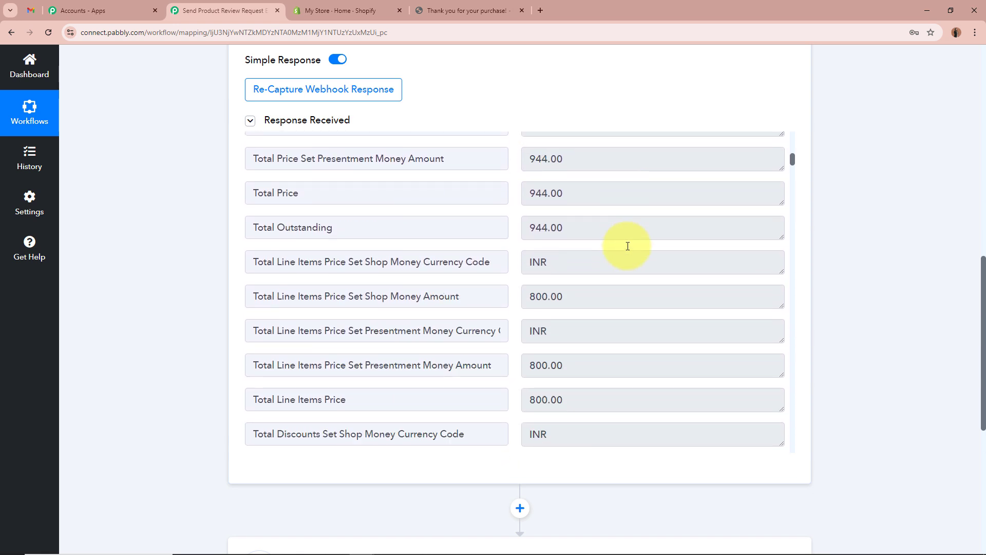
{"action": "double_click", "coordinate": [596, 265]}
{"action": "left_click", "coordinate": [606, 269]}
{"action": "scroll", "coordinate": [606, 269], "scroll_direction": "down", "scroll_amount": 6}
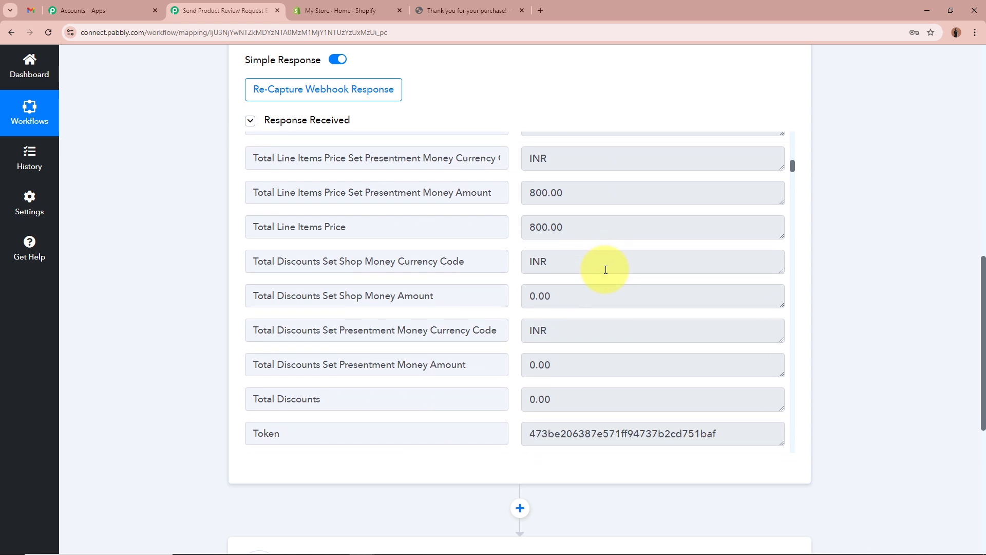
Check the shipping province, customer name, country, city and street address fields in the captured webhook response
{"action": "scroll", "coordinate": [605, 269], "scroll_direction": "down", "scroll_amount": 10}
{"action": "left_click", "coordinate": [594, 267]}
{"action": "triple_click", "coordinate": [649, 266]}
{"action": "left_click", "coordinate": [649, 267]}
{"action": "scroll", "coordinate": [649, 267], "scroll_direction": "down", "scroll_amount": 1}
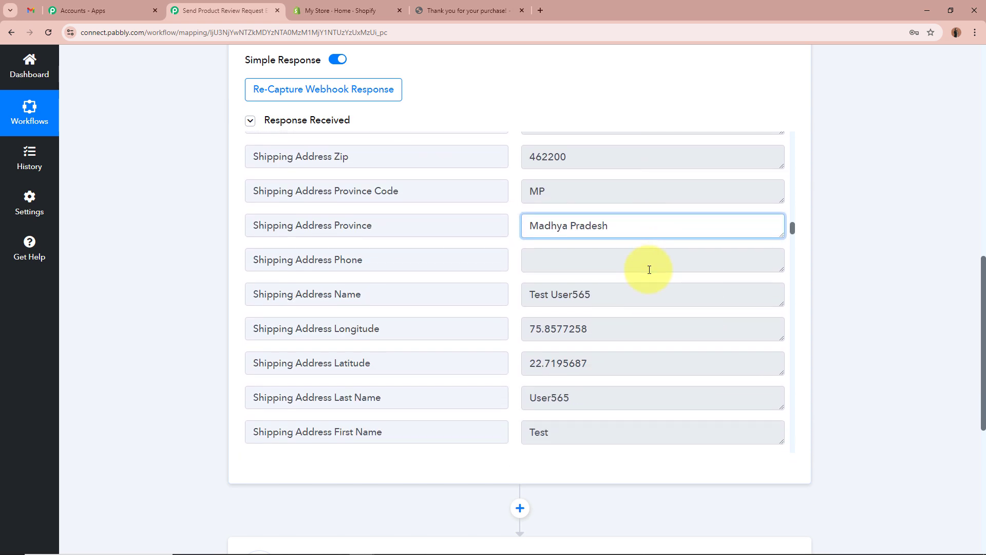
{"action": "triple_click", "coordinate": [584, 284]}
{"action": "scroll", "coordinate": [648, 286], "scroll_direction": "down", "scroll_amount": 2}
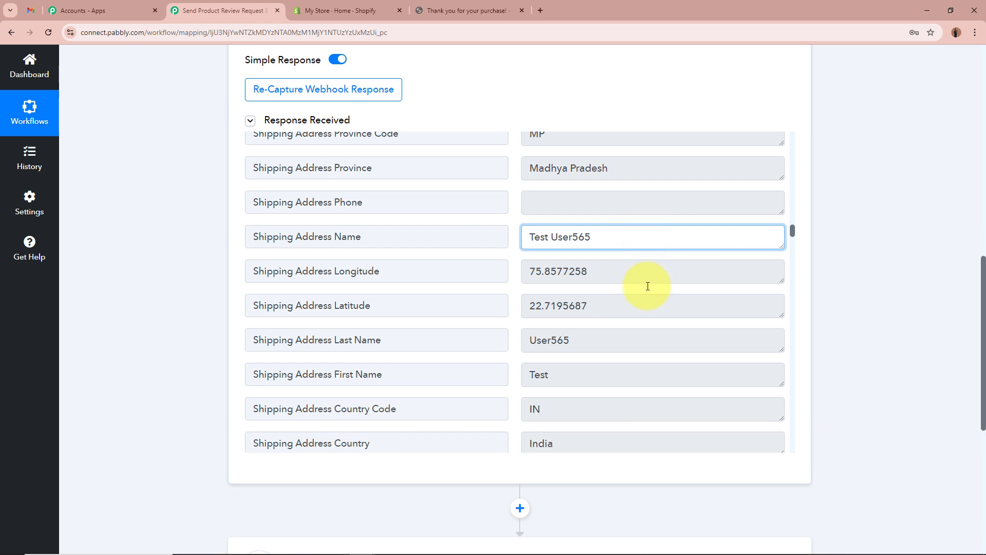
{"action": "triple_click", "coordinate": [612, 323]}
{"action": "triple_click", "coordinate": [554, 288]}
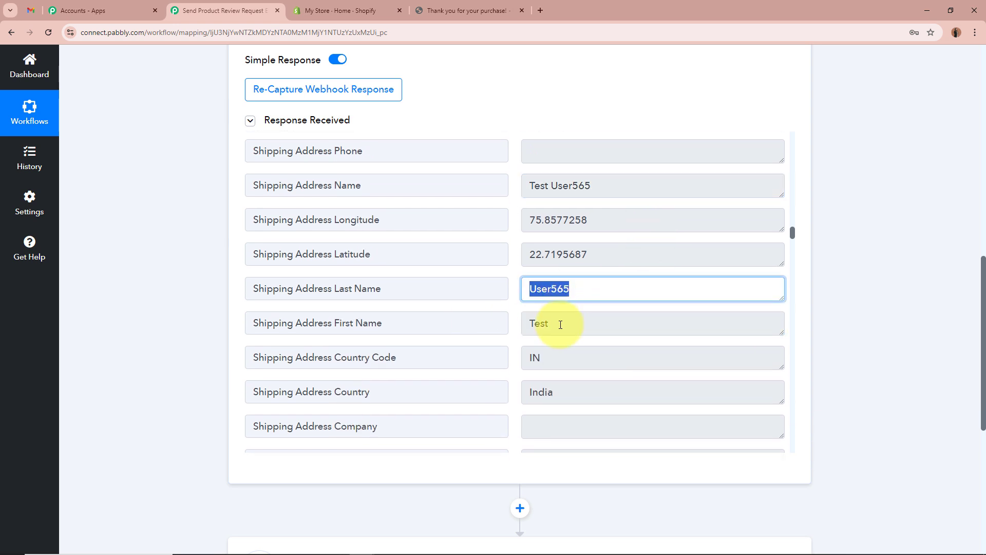
{"action": "triple_click", "coordinate": [557, 324]}
{"action": "triple_click", "coordinate": [583, 286]}
{"action": "scroll", "coordinate": [618, 286], "scroll_direction": "down", "scroll_amount": 2}
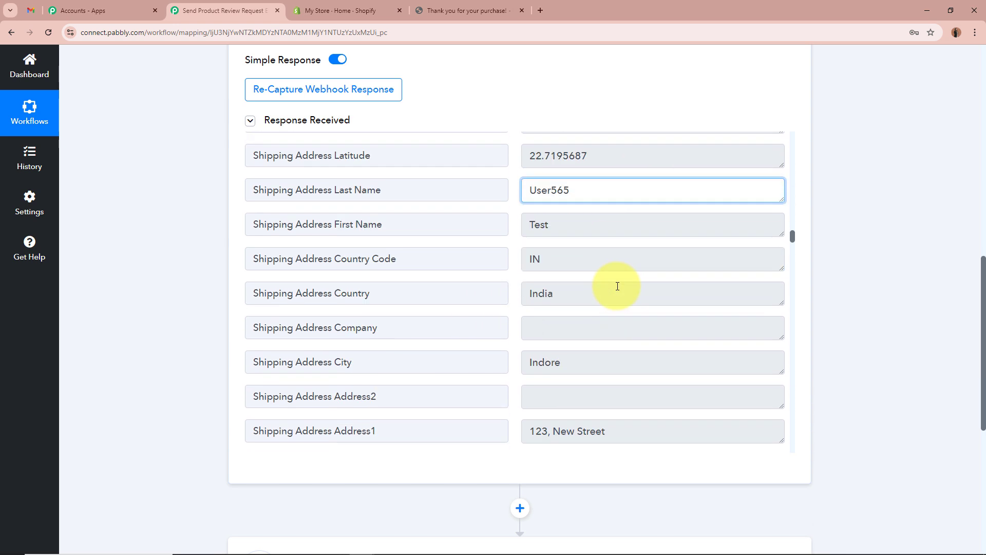
{"action": "left_click_drag", "start_coordinate": [618, 288], "coordinate": [458, 288]}
{"action": "left_click_drag", "start_coordinate": [595, 358], "coordinate": [430, 351]}
{"action": "scroll", "coordinate": [568, 315], "scroll_direction": "down", "scroll_amount": 3}
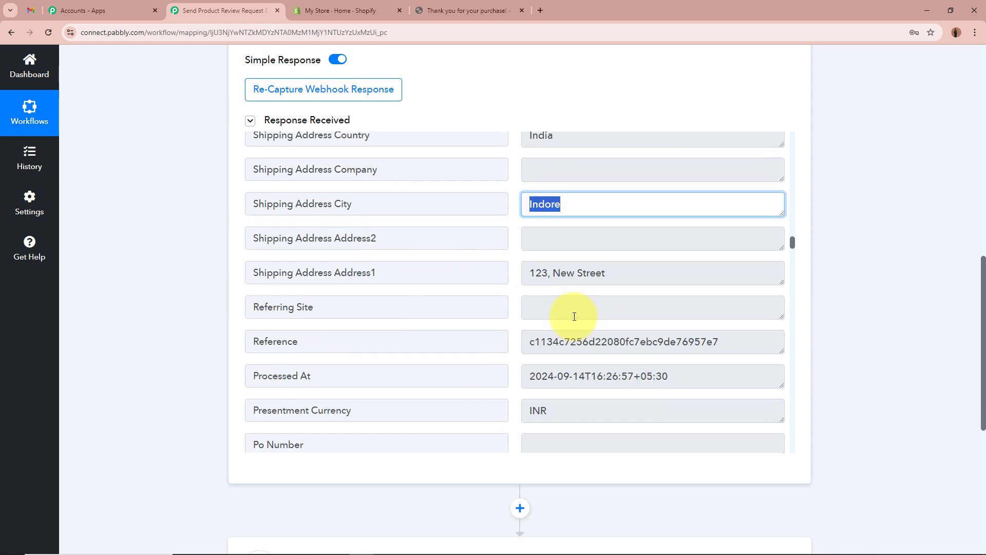
{"action": "left_click_drag", "start_coordinate": [529, 273], "coordinate": [449, 293]}
Check the payment gateway and line item title in the webhook response, and collapse the Shopify trigger step
{"action": "scroll", "coordinate": [616, 280], "scroll_direction": "down", "scroll_amount": 5}
{"action": "left_click", "coordinate": [590, 291]}
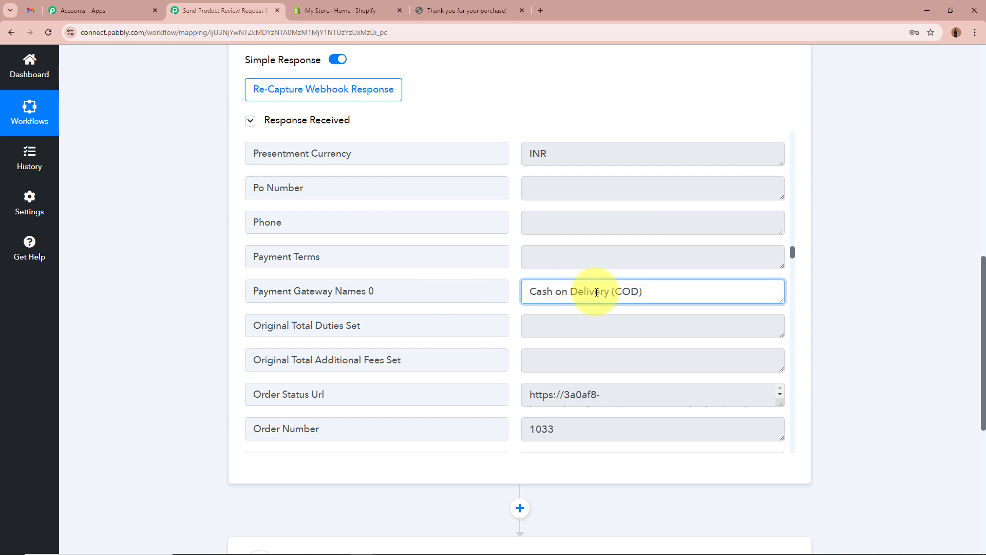
{"action": "scroll", "coordinate": [596, 292], "scroll_direction": "down", "scroll_amount": 10}
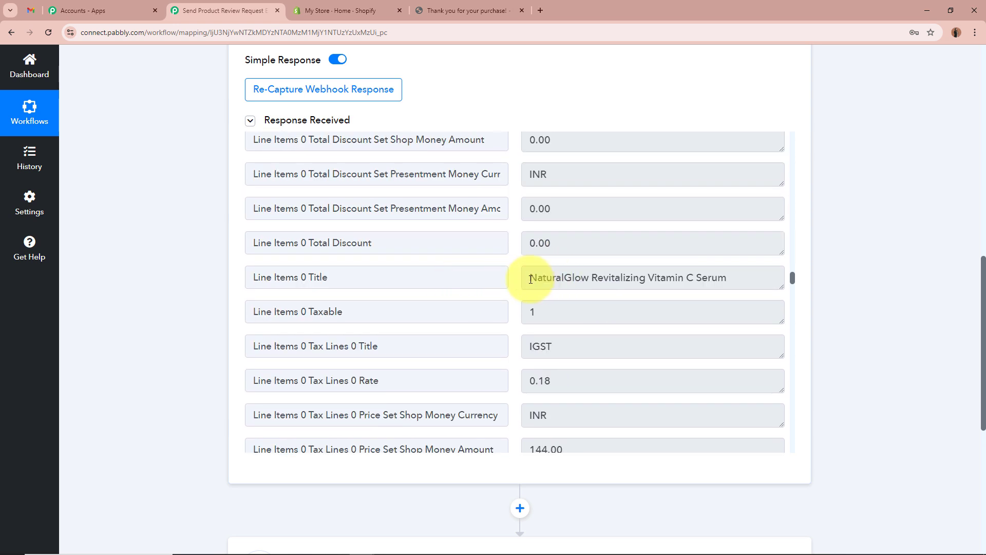
{"action": "left_click_drag", "start_coordinate": [530, 279], "coordinate": [726, 278]}
{"action": "left_click", "coordinate": [531, 280]}
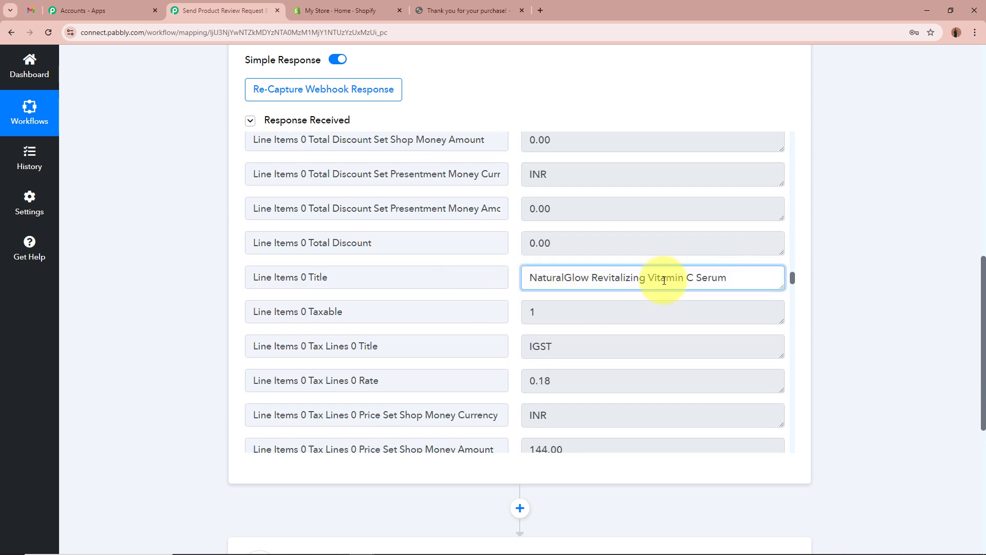
{"action": "scroll", "coordinate": [722, 281], "scroll_direction": "down", "scroll_amount": 5}
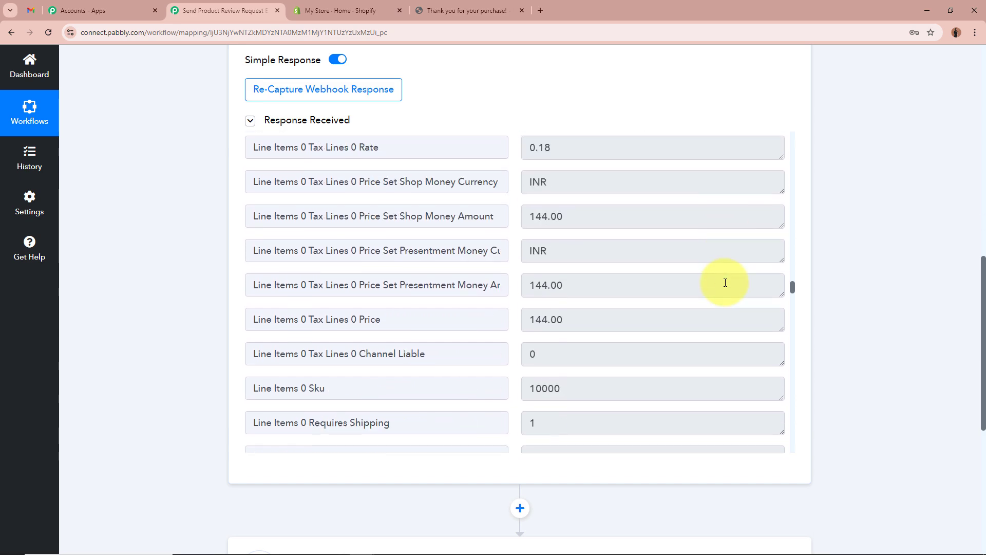
{"action": "scroll", "coordinate": [725, 282], "scroll_direction": "down", "scroll_amount": 8}
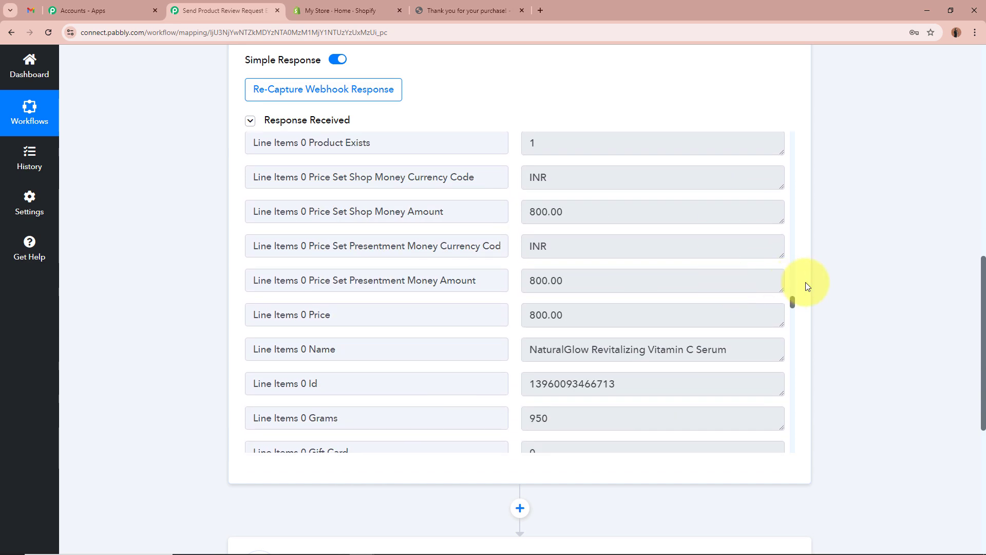
{"action": "scroll", "coordinate": [805, 286], "scroll_direction": "up", "scroll_amount": 10}
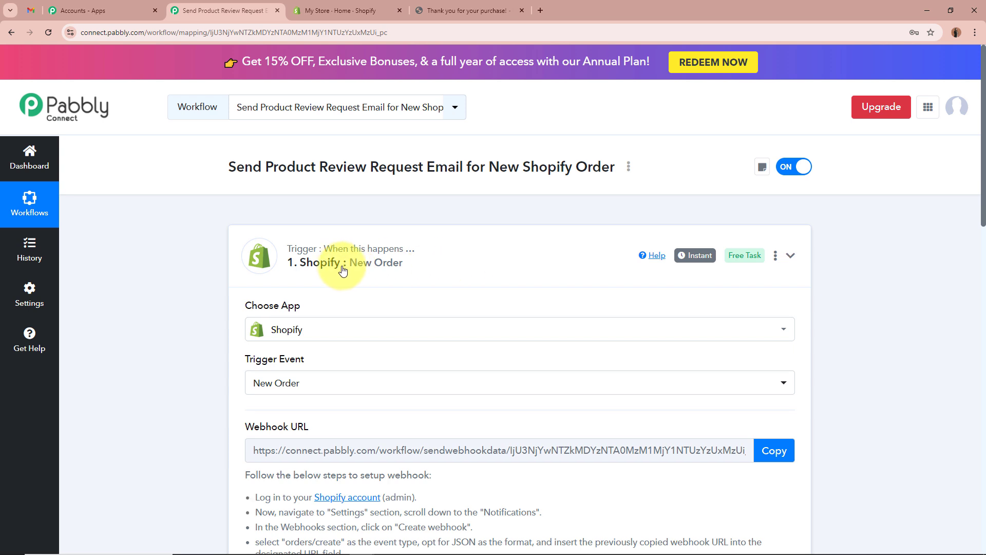
{"action": "left_click", "coordinate": [343, 268]}
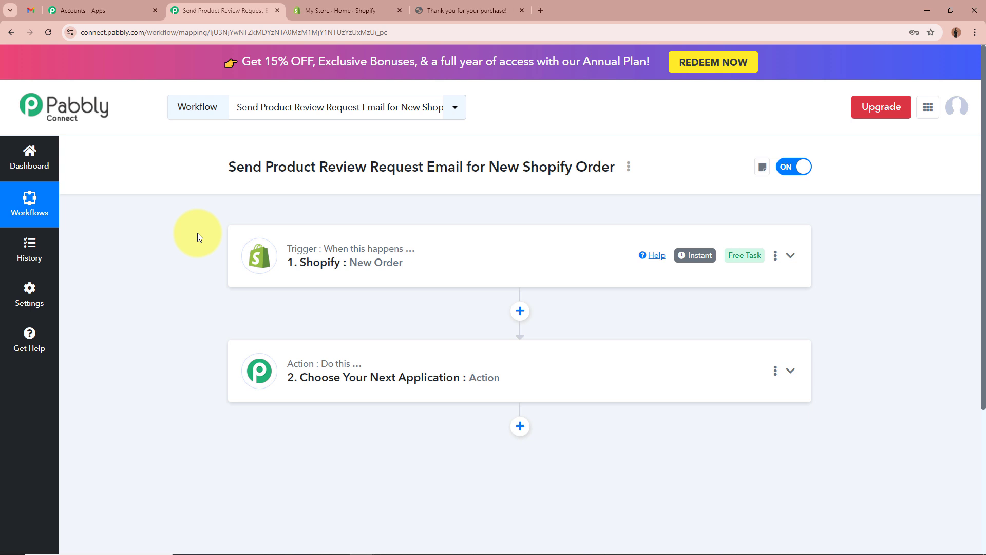
Look over the product list in the Shopify admin and return to the Pabbly Connect workflow
{"action": "left_click", "coordinate": [340, 13]}
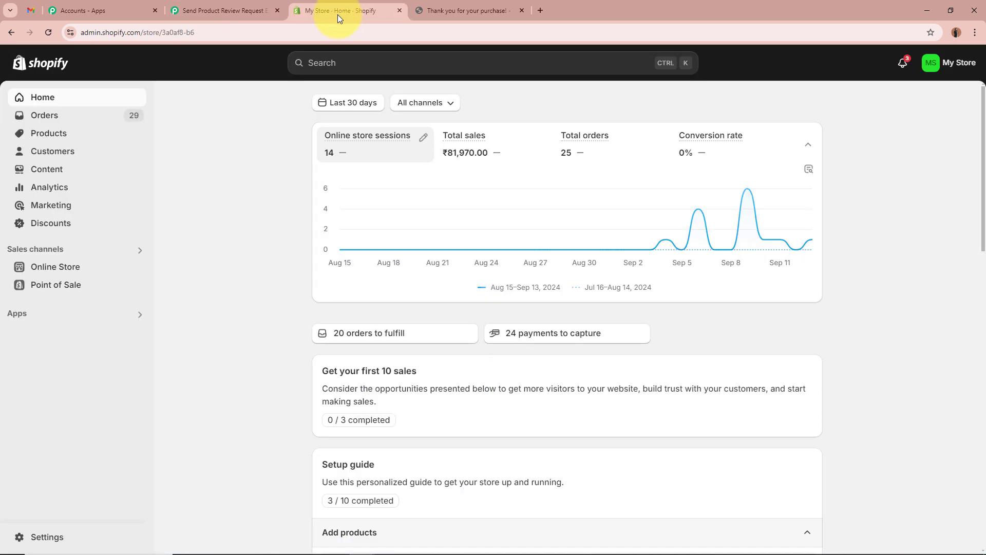
{"action": "left_click", "coordinate": [53, 134]}
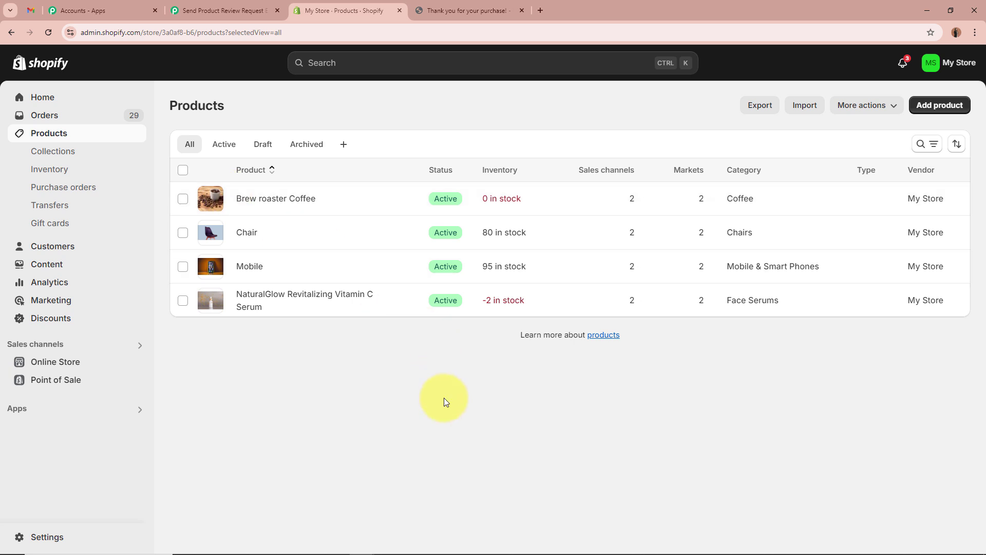
{"action": "left_click", "coordinate": [218, 9]}
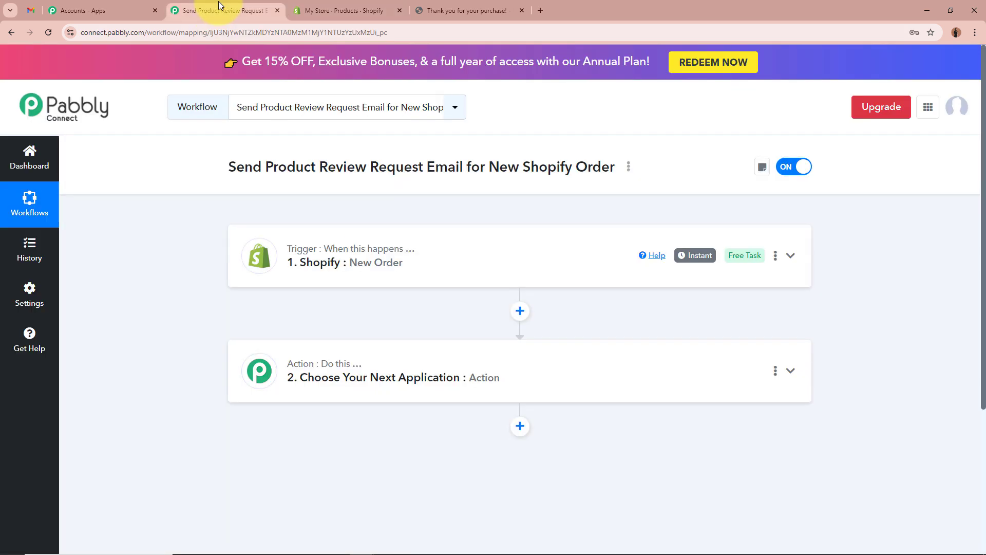
Set the second step's app to Filter (Pabbly) with the Filter Values action event and connect it
{"action": "left_click", "coordinate": [477, 354]}
{"action": "scroll", "coordinate": [127, 332], "scroll_direction": "down", "scroll_amount": 3}
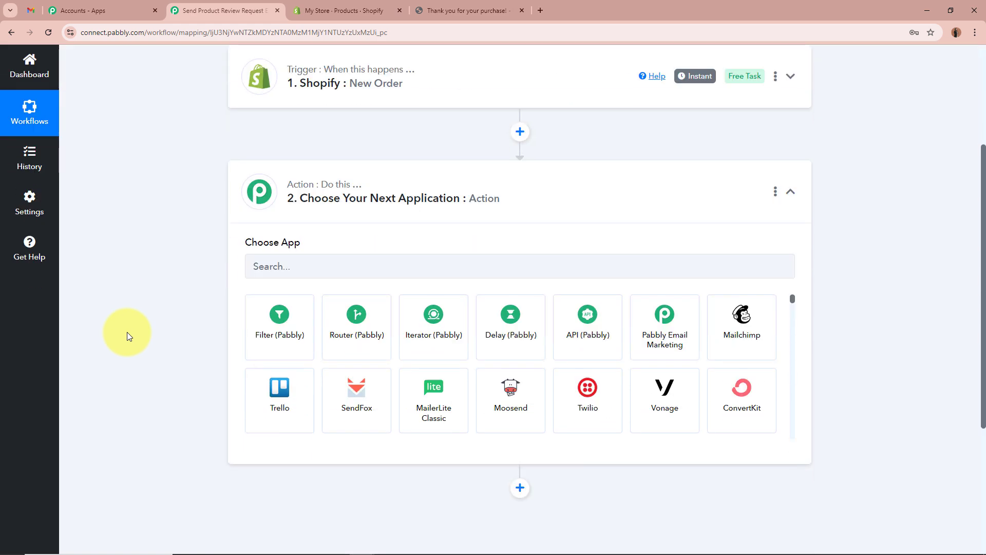
{"action": "left_click", "coordinate": [277, 339]}
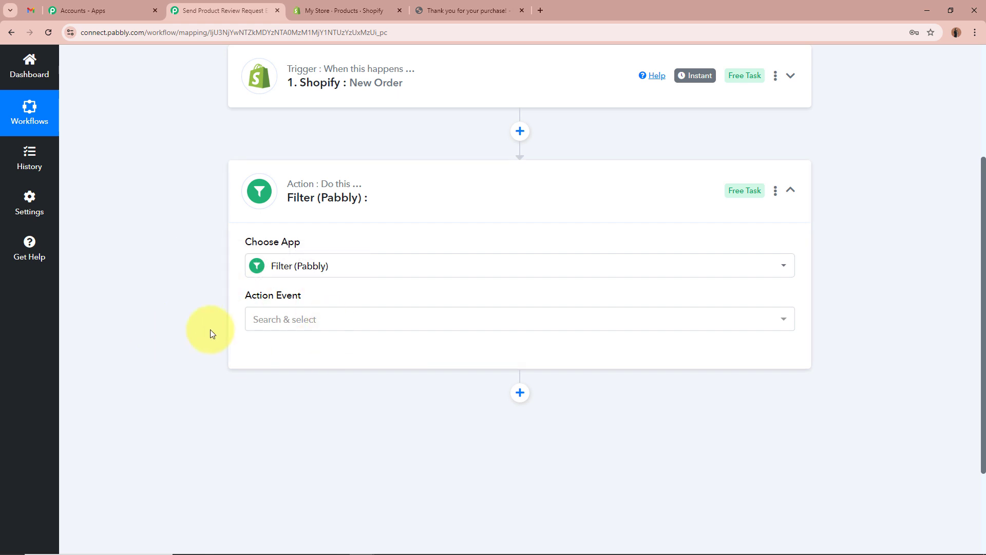
{"action": "left_click", "coordinate": [308, 321]}
{"action": "left_click", "coordinate": [307, 385]}
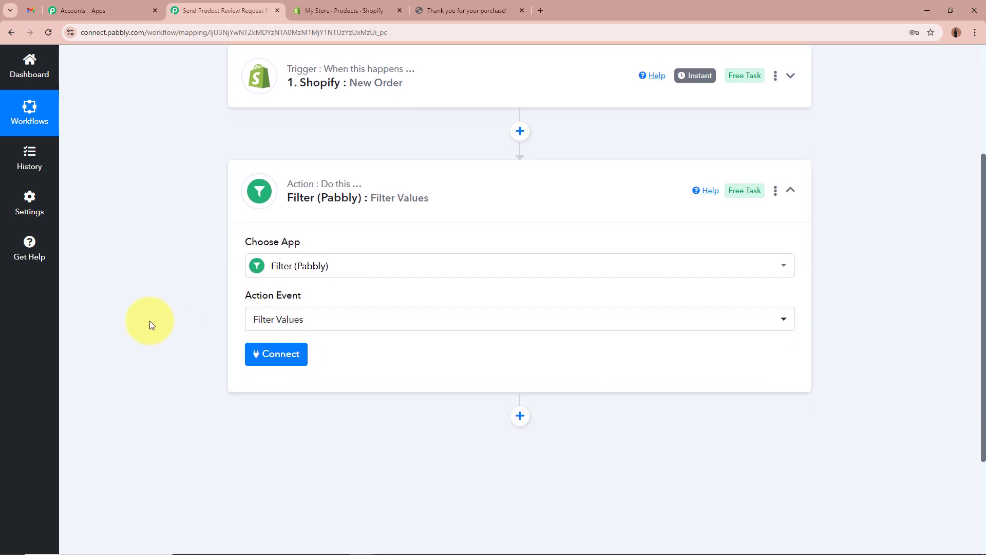
{"action": "left_click", "coordinate": [278, 359]}
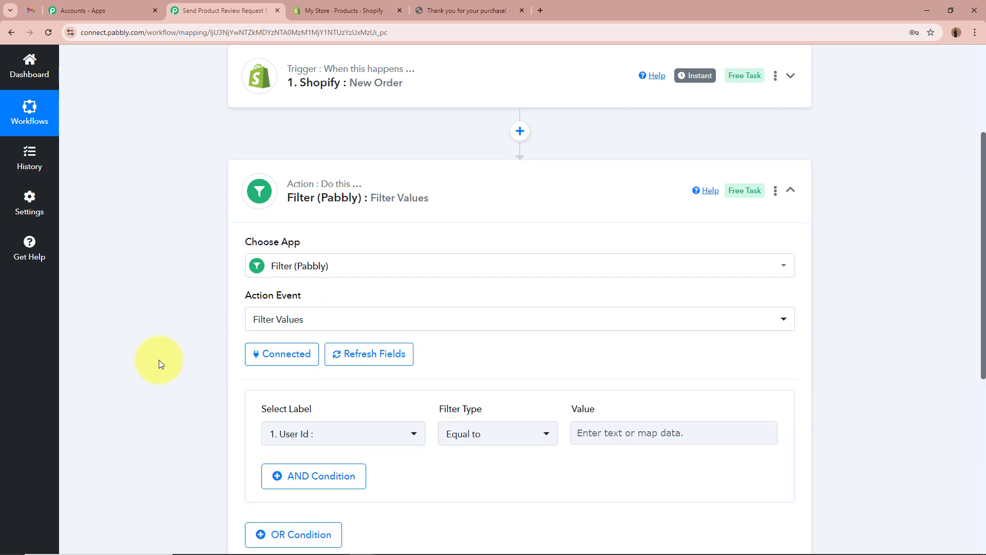
Set the filter condition's label to the Shopify order field Line Items 0 Name, searching the fields for "nat"
{"action": "left_click", "coordinate": [311, 10]}
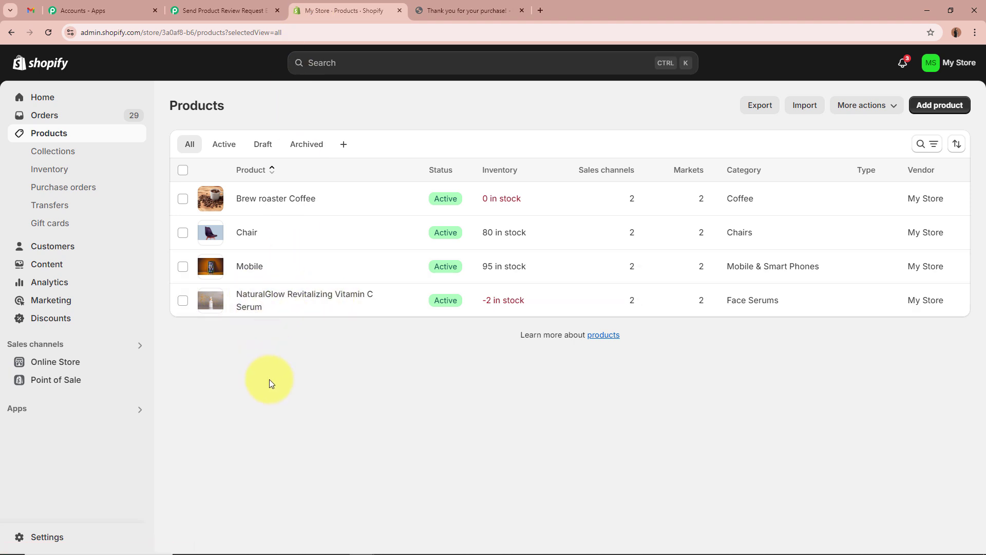
{"action": "left_click", "coordinate": [226, 11]}
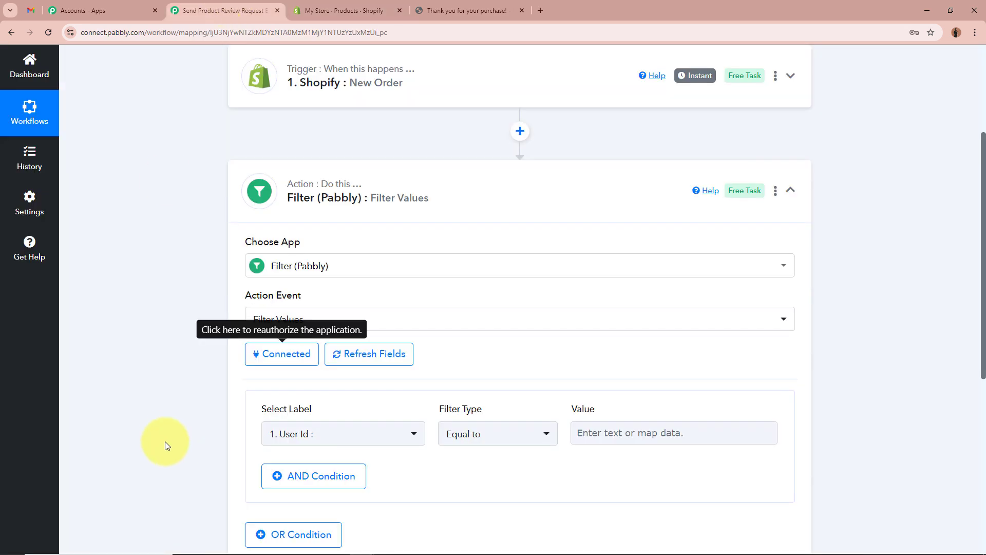
{"action": "scroll", "coordinate": [163, 426], "scroll_direction": "down", "scroll_amount": 1}
{"action": "scroll", "coordinate": [162, 411], "scroll_direction": "down", "scroll_amount": 2}
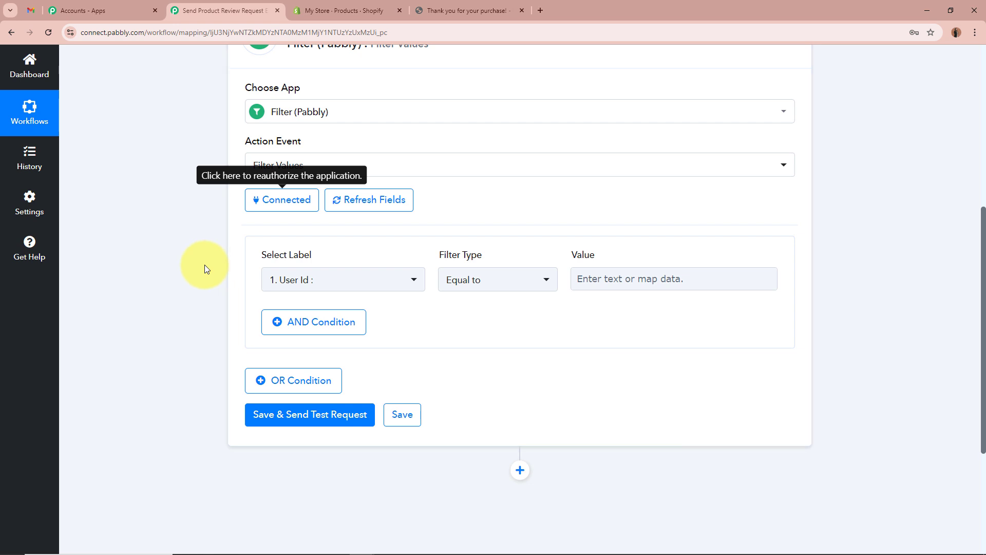
{"action": "left_click_drag", "start_coordinate": [266, 254], "coordinate": [630, 251]}
{"action": "left_click", "coordinate": [637, 249]}
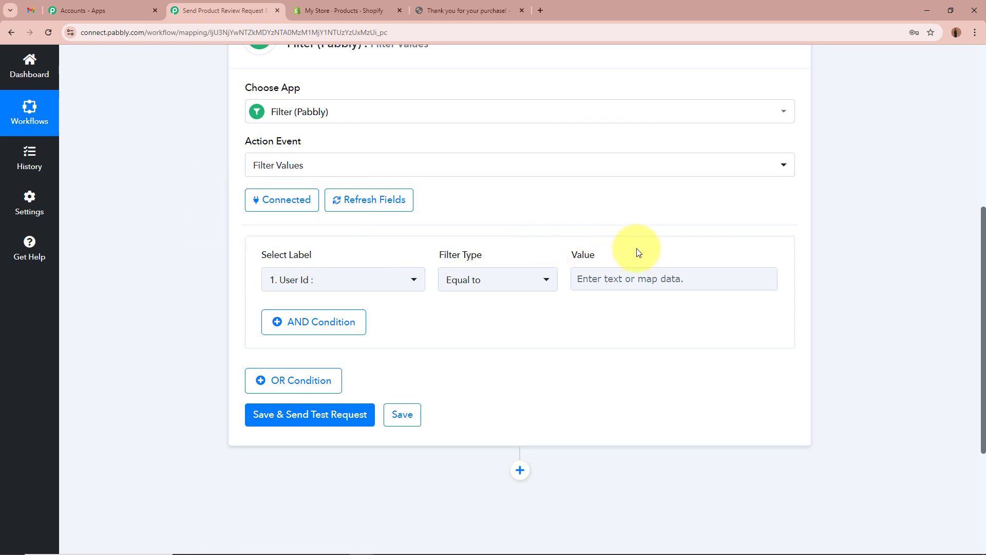
{"action": "left_click", "coordinate": [352, 295]}
{"action": "left_click", "coordinate": [380, 350]}
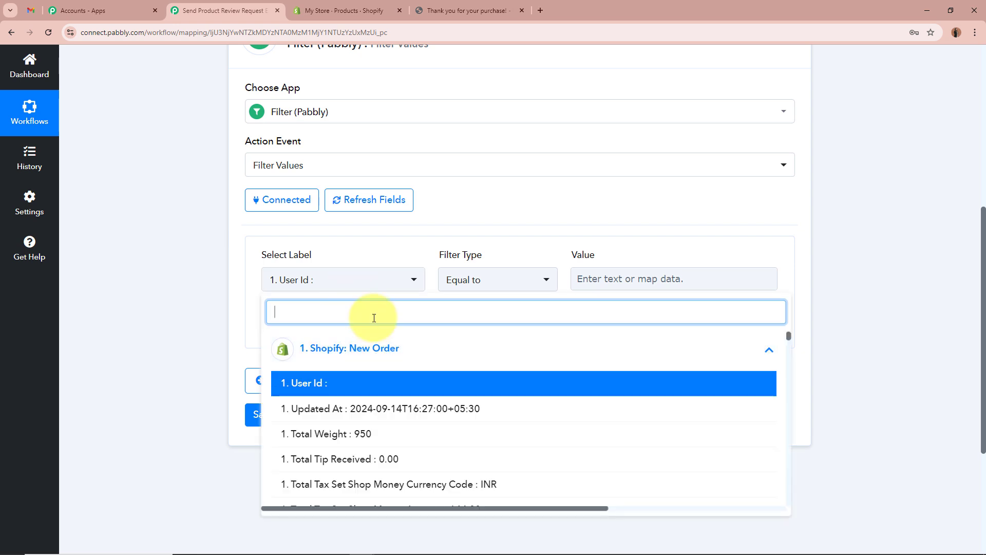
{"action": "type", "text": "nat"}
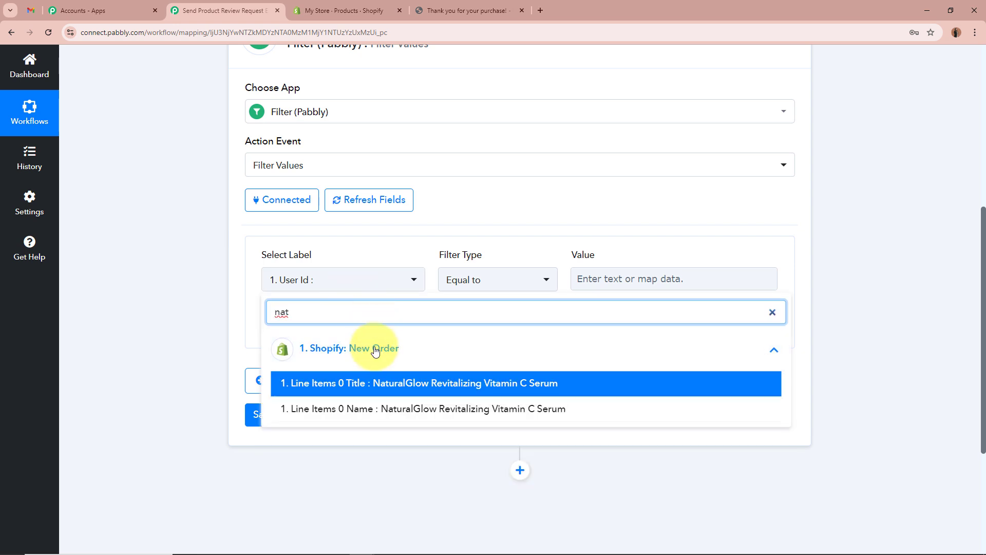
{"action": "left_click", "coordinate": [482, 410]}
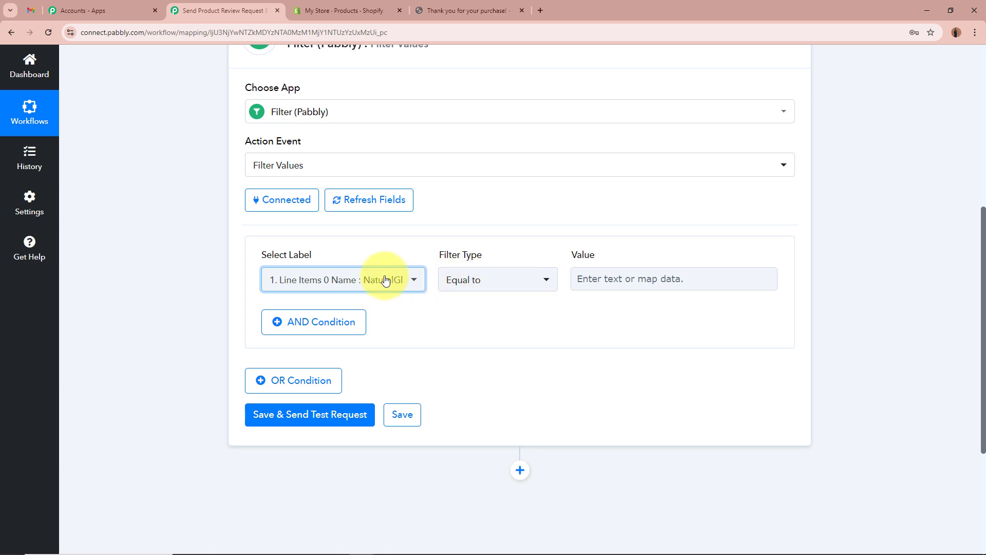
Copy the product title NaturalGlow Revitalizing Vitamin C Serum from its Shopify product page and paste it as the filter condition's value
{"action": "left_click", "coordinate": [339, 10]}
{"action": "left_click", "coordinate": [255, 301]}
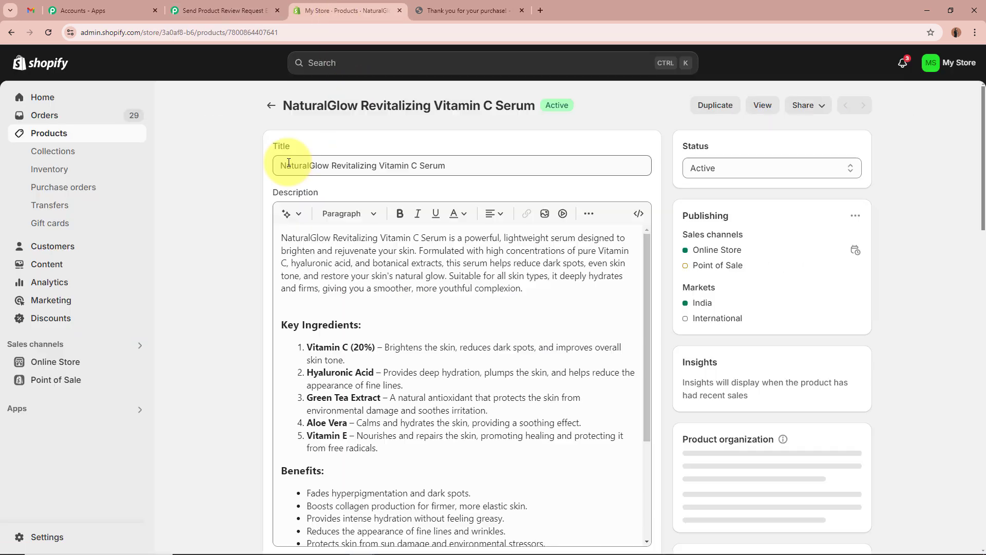
{"action": "triple_click", "coordinate": [285, 166]}
{"action": "key", "text": "ctrl+c"}
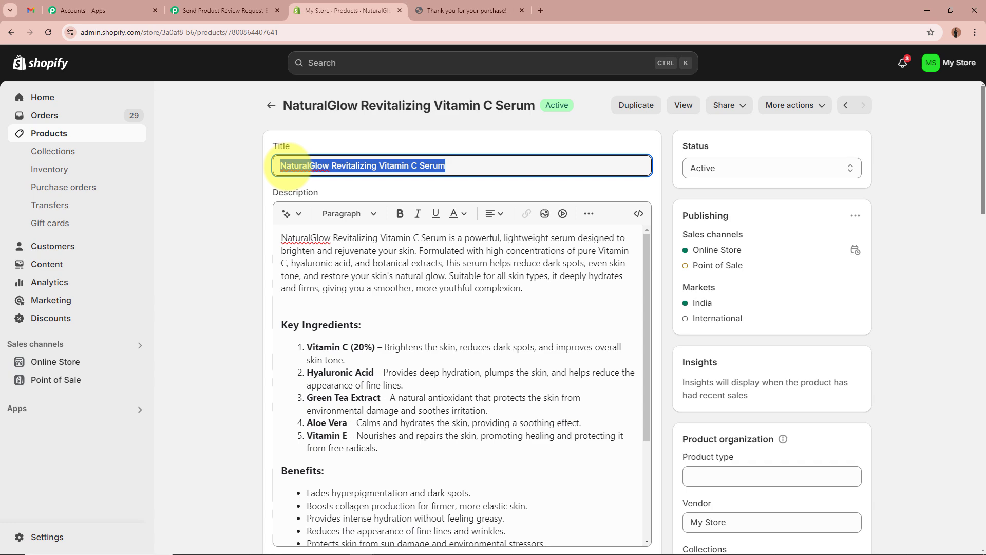
{"action": "key", "text": "ctrl+shift+Tab"}
{"action": "left_click", "coordinate": [611, 278]}
{"action": "key", "text": "ctrl+v"}
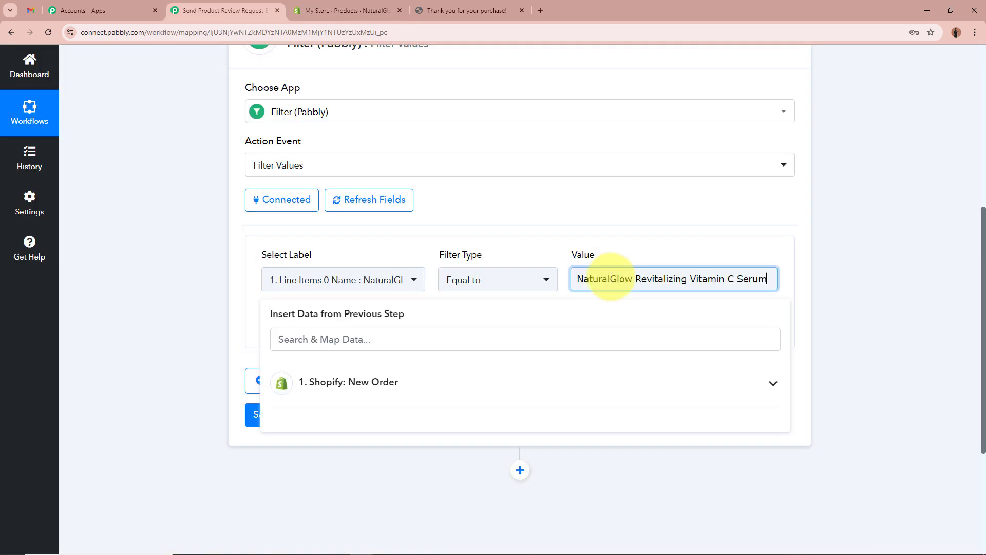
{"action": "left_click", "coordinate": [191, 287]}
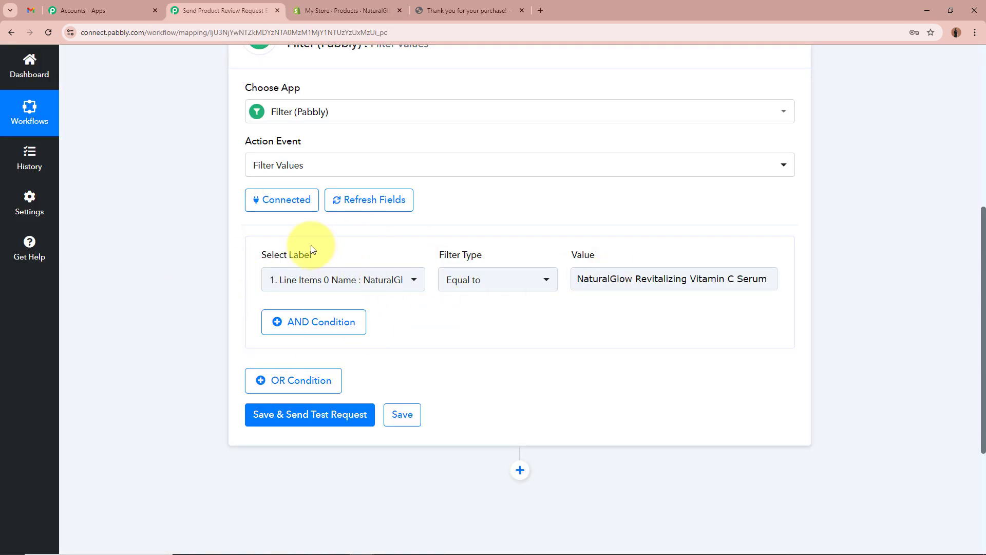
Save the Filter step and send a test request for its line item name condition
{"action": "scroll", "coordinate": [308, 250], "scroll_direction": "up", "scroll_amount": 4}
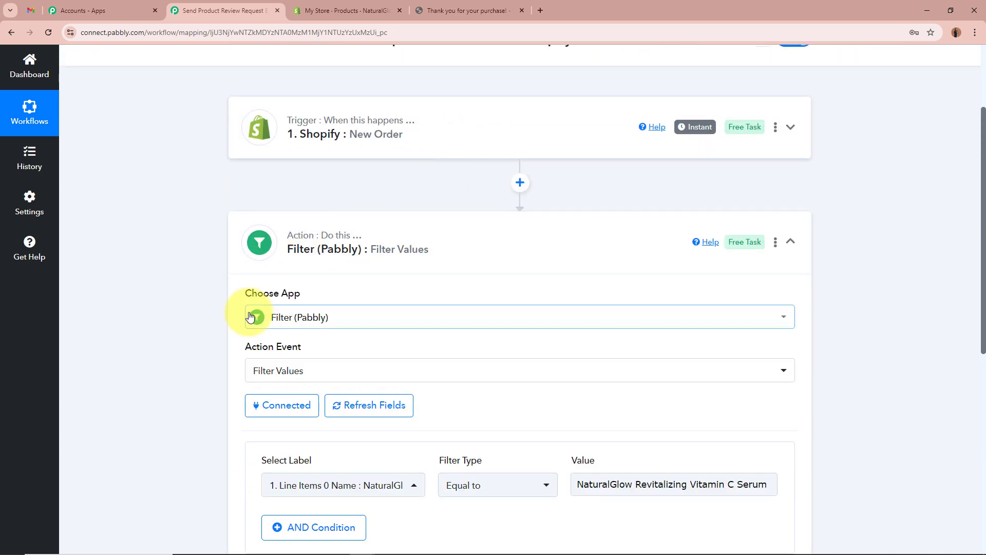
{"action": "scroll", "coordinate": [236, 321], "scroll_direction": "down", "scroll_amount": 5}
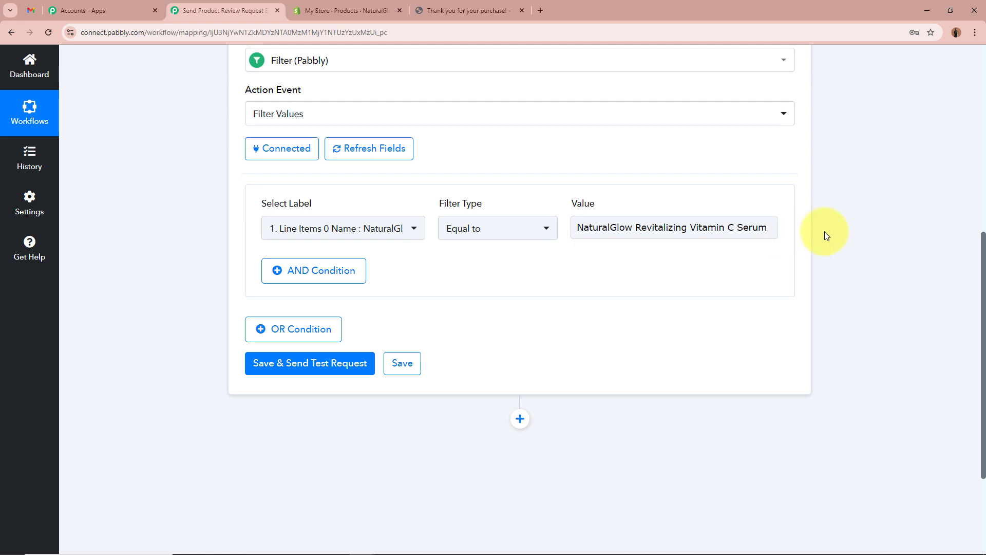
{"action": "scroll", "coordinate": [825, 232], "scroll_direction": "up", "scroll_amount": 3}
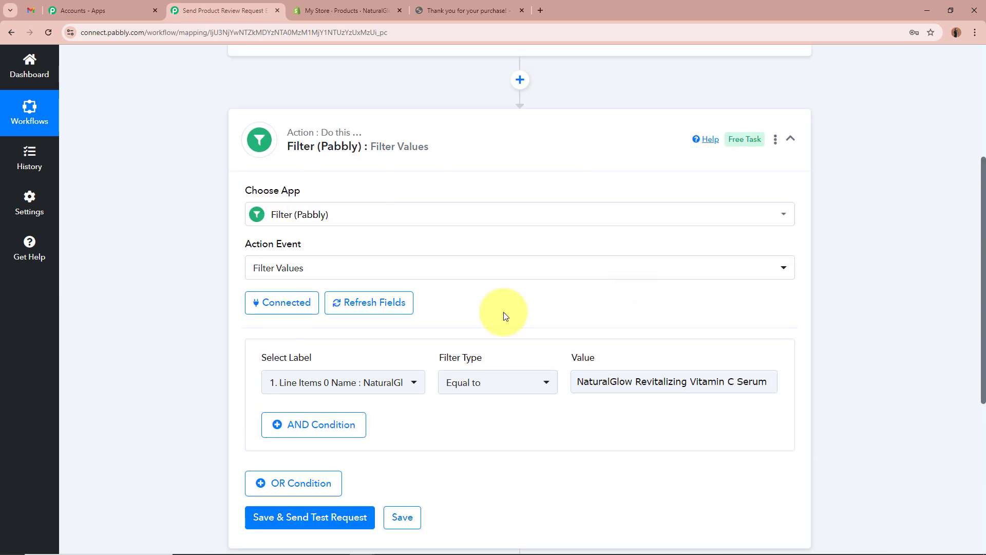
{"action": "scroll", "coordinate": [221, 177], "scroll_direction": "down", "scroll_amount": 2}
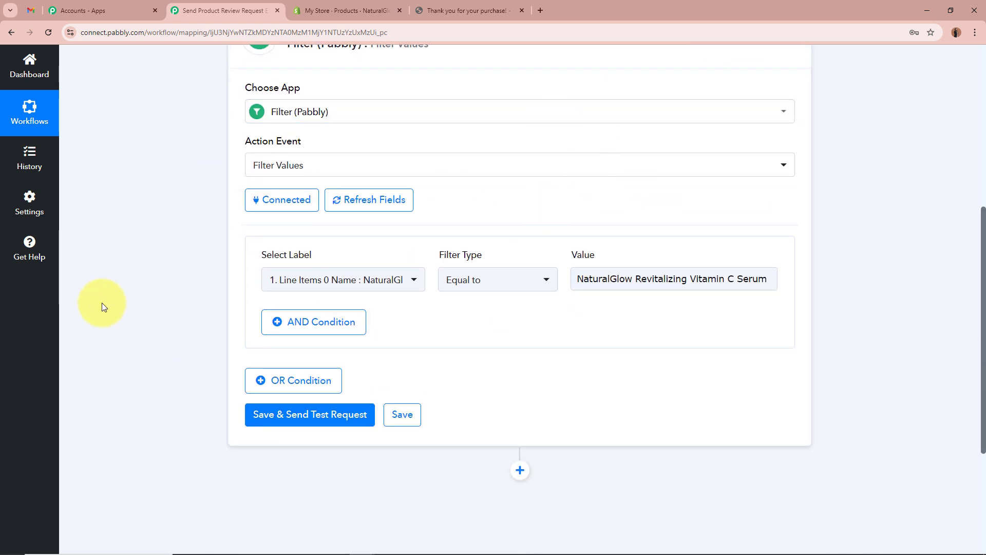
{"action": "scroll", "coordinate": [135, 278], "scroll_direction": "down", "scroll_amount": 2}
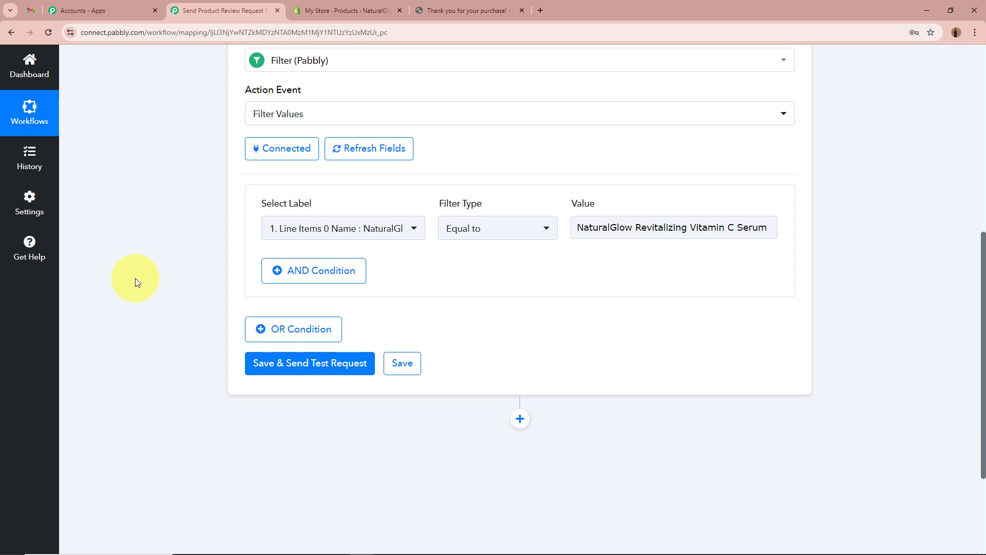
{"action": "left_click", "coordinate": [305, 317]}
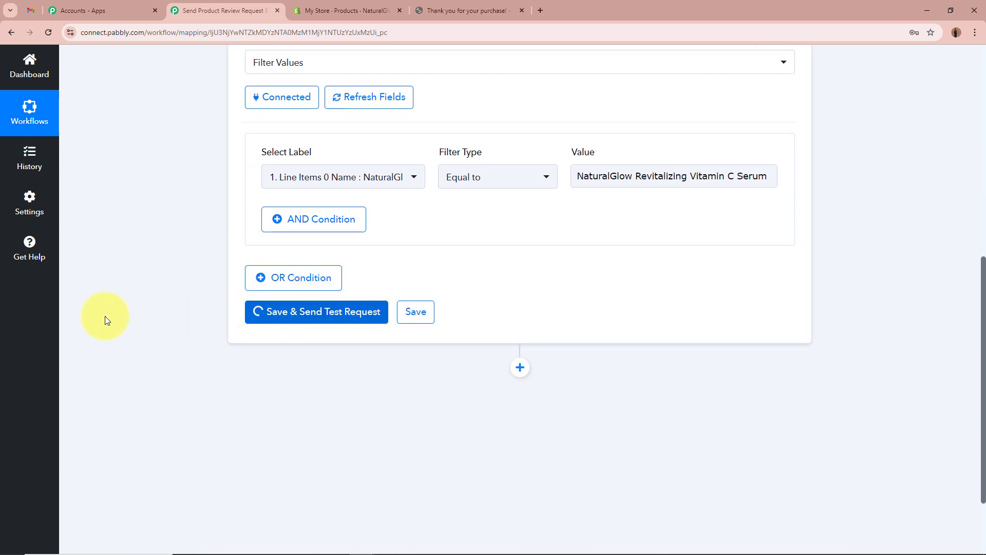
{"action": "scroll", "coordinate": [105, 316], "scroll_direction": "down", "scroll_amount": 1}
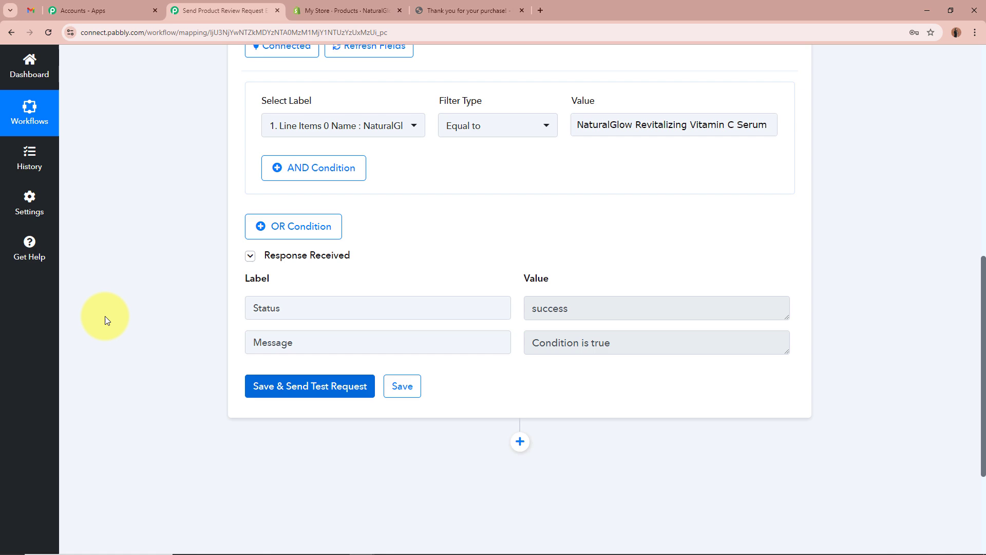
Check the status and message in the filter's test response, and collapse the Filter step
{"action": "left_click", "coordinate": [638, 347]}
{"action": "double_click", "coordinate": [590, 311]}
{"action": "left_click", "coordinate": [565, 338]}
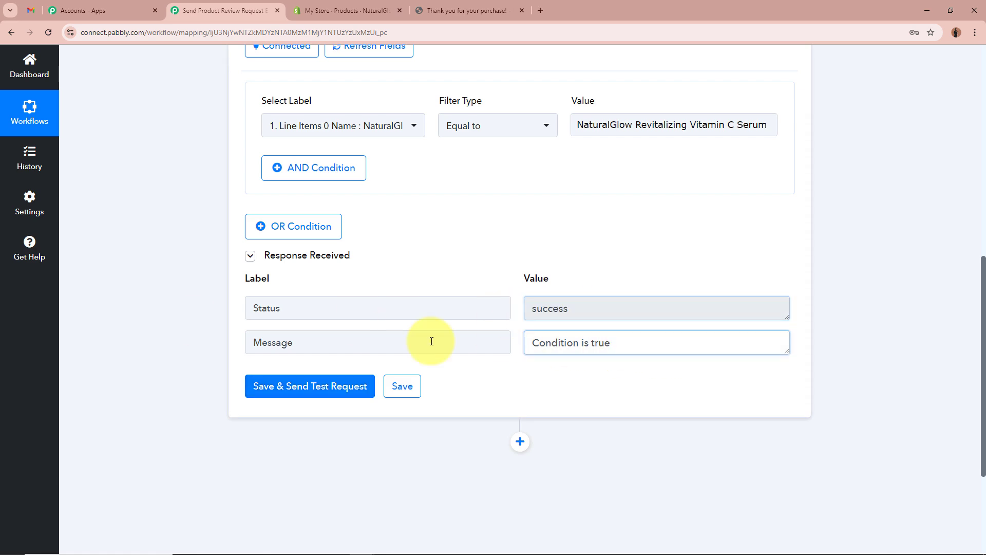
{"action": "left_click", "coordinate": [630, 396]}
{"action": "scroll", "coordinate": [624, 398], "scroll_direction": "up", "scroll_amount": 7}
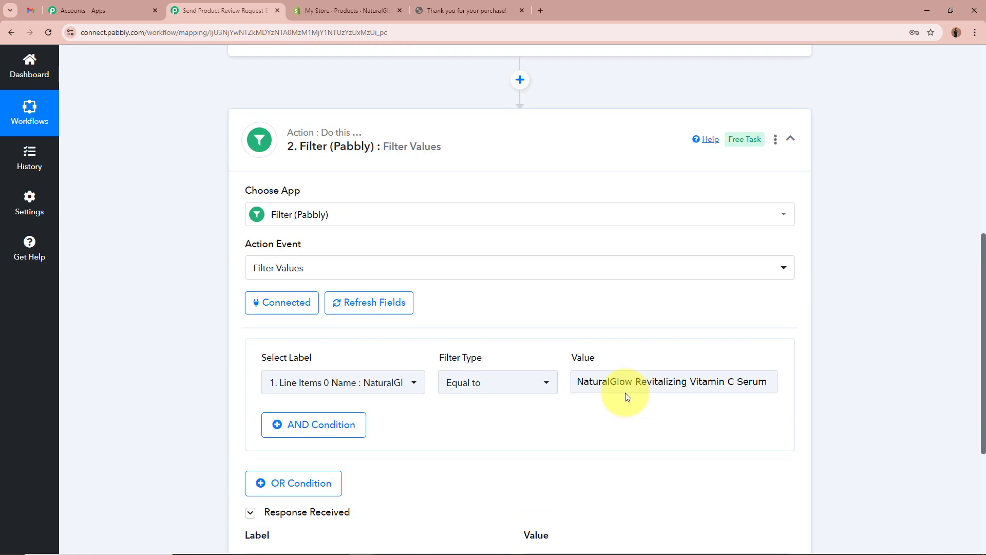
{"action": "left_click", "coordinate": [557, 248]}
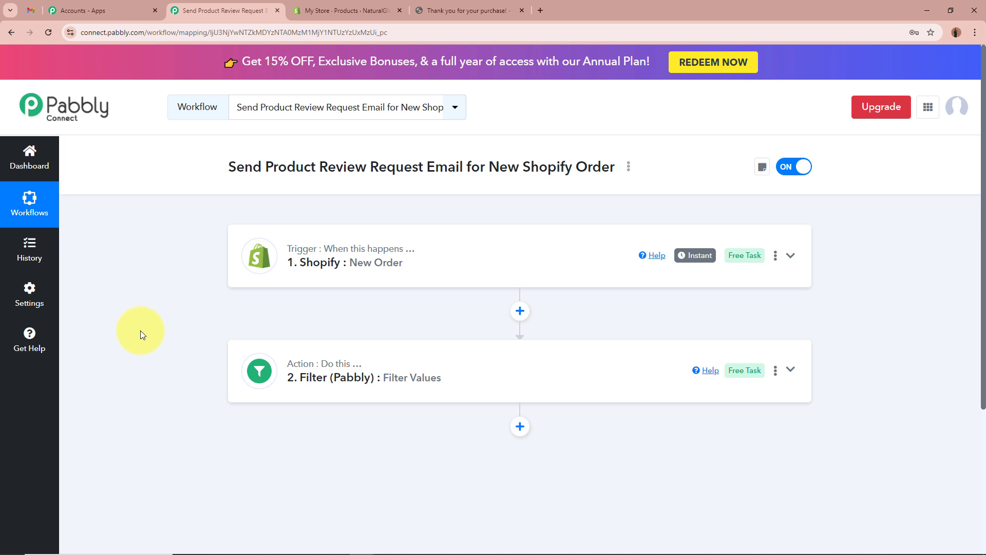
Add an action step after the filter with the Gmail app and the Send Email (V1) action event
{"action": "left_click", "coordinate": [520, 426]}
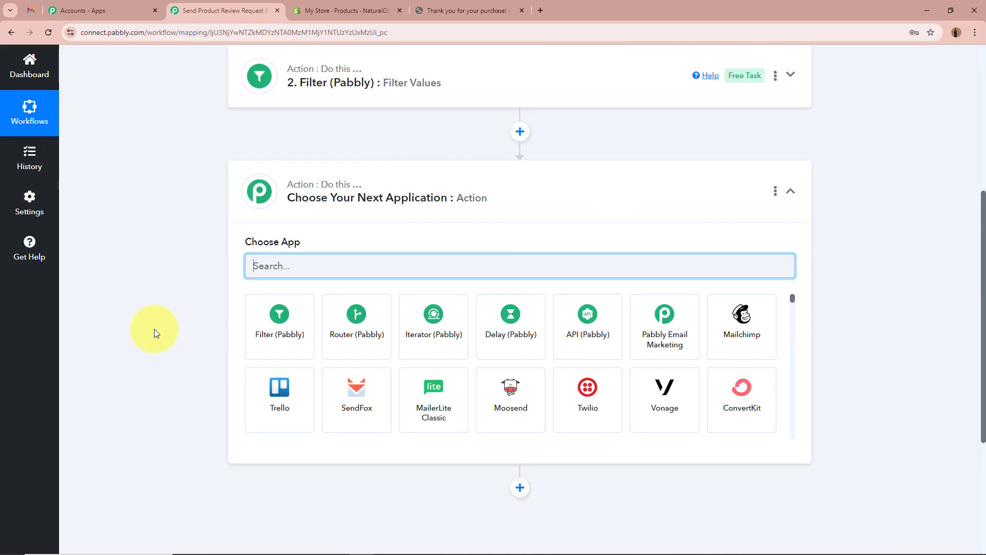
{"action": "type", "text": "Gai"}
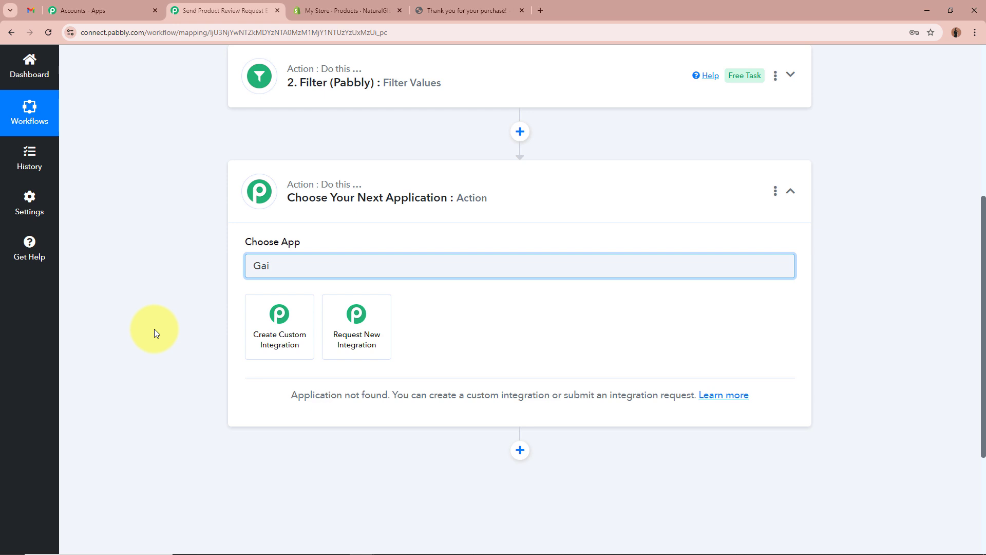
{"action": "key", "text": "BackSpace"}
{"action": "key", "text": "BackSpace"}
{"action": "type", "text": "mail"}
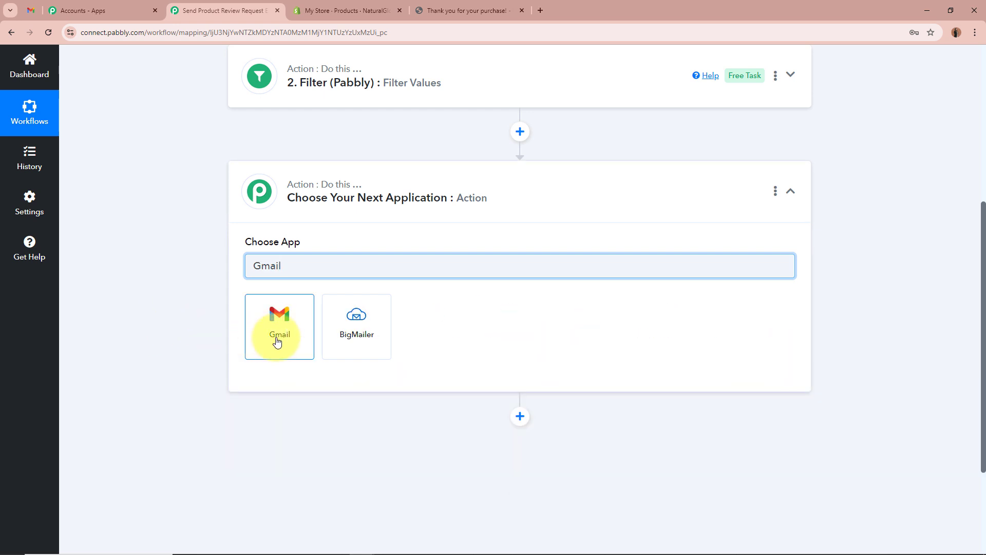
{"action": "left_click", "coordinate": [278, 341]}
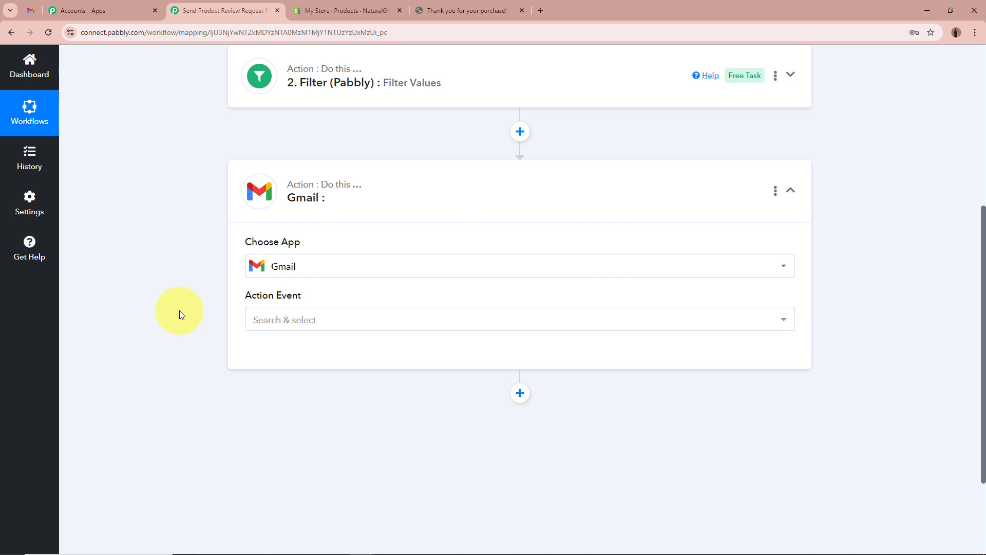
{"action": "left_click", "coordinate": [293, 320]}
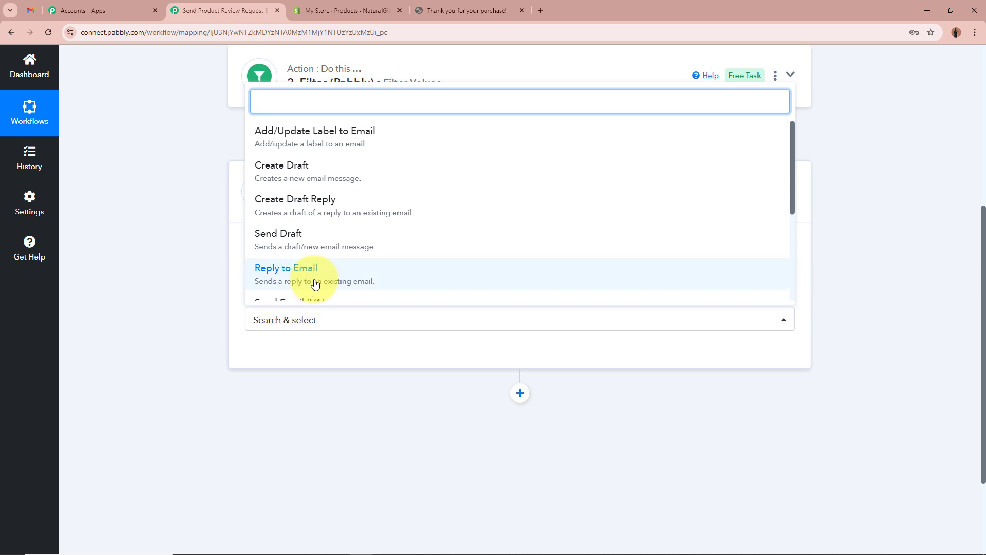
{"action": "scroll", "coordinate": [310, 272], "scroll_direction": "down", "scroll_amount": 2}
{"action": "left_click", "coordinate": [288, 208]}
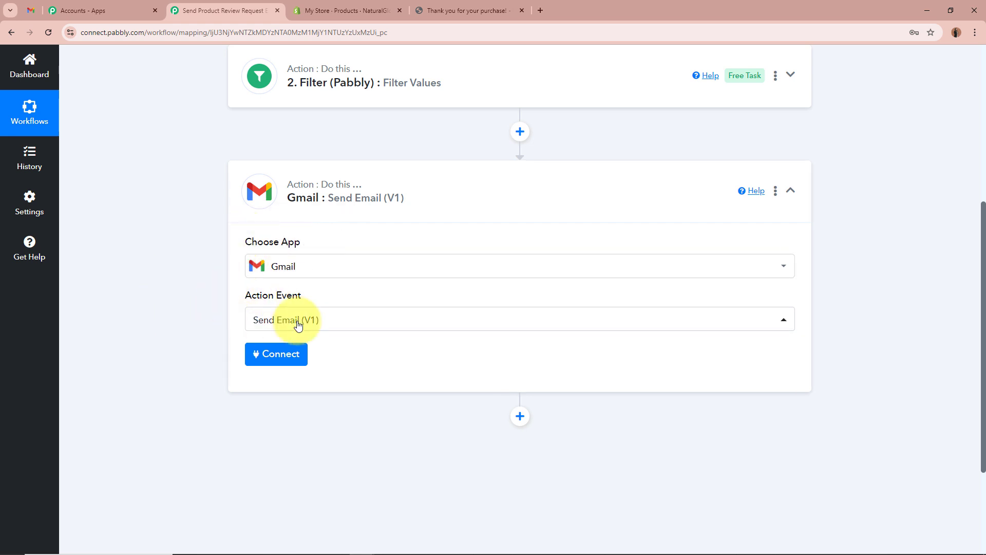
Add a new Gmail connection for the step and allow Pabbly Connect access to the Google account
{"action": "left_click", "coordinate": [281, 355]}
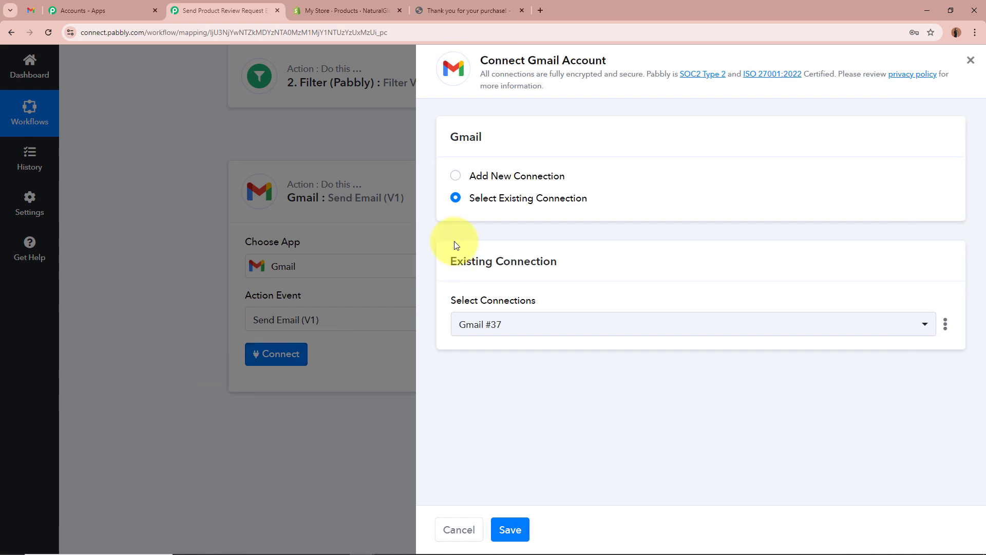
{"action": "left_click", "coordinate": [456, 175]}
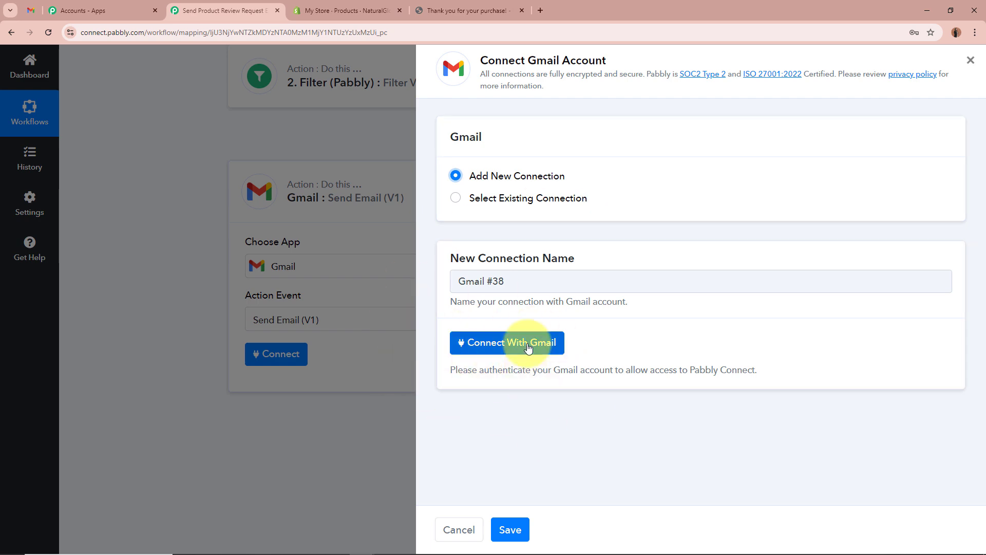
{"action": "left_click", "coordinate": [470, 341]}
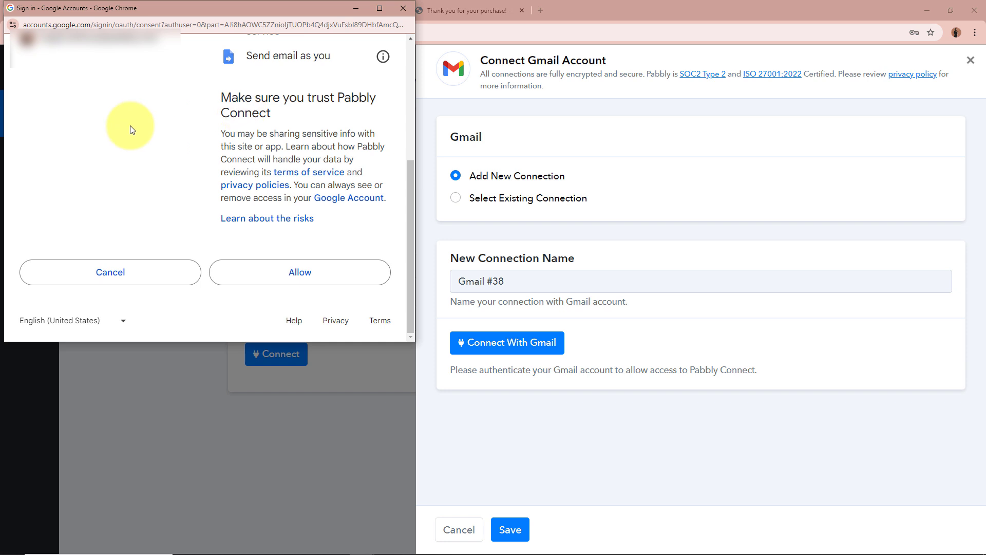
{"action": "left_click", "coordinate": [369, 273]}
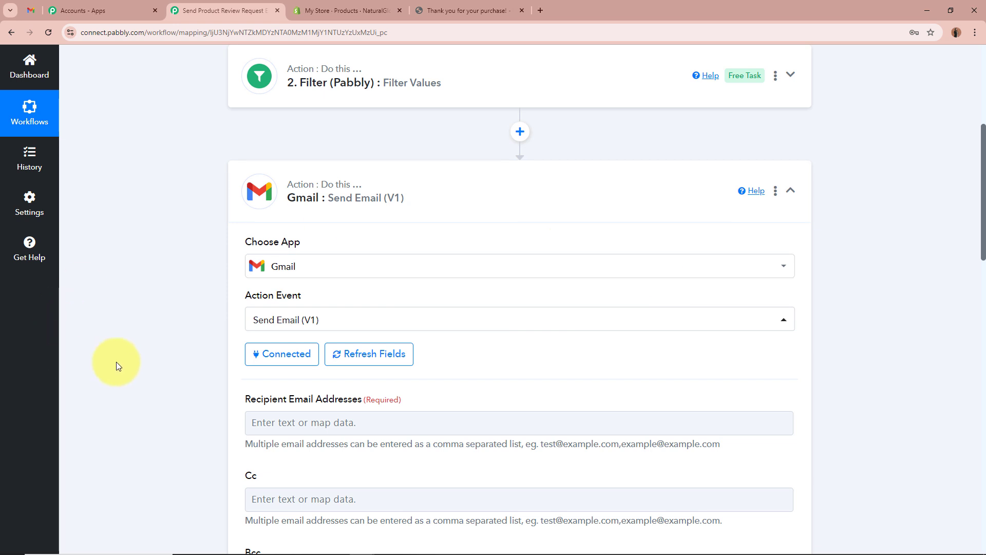
Look over the Gmail step's email fields, particularly the required recipient email addresses, and return to the preceding workflow steps
{"action": "scroll", "coordinate": [156, 356], "scroll_direction": "down", "scroll_amount": 4}
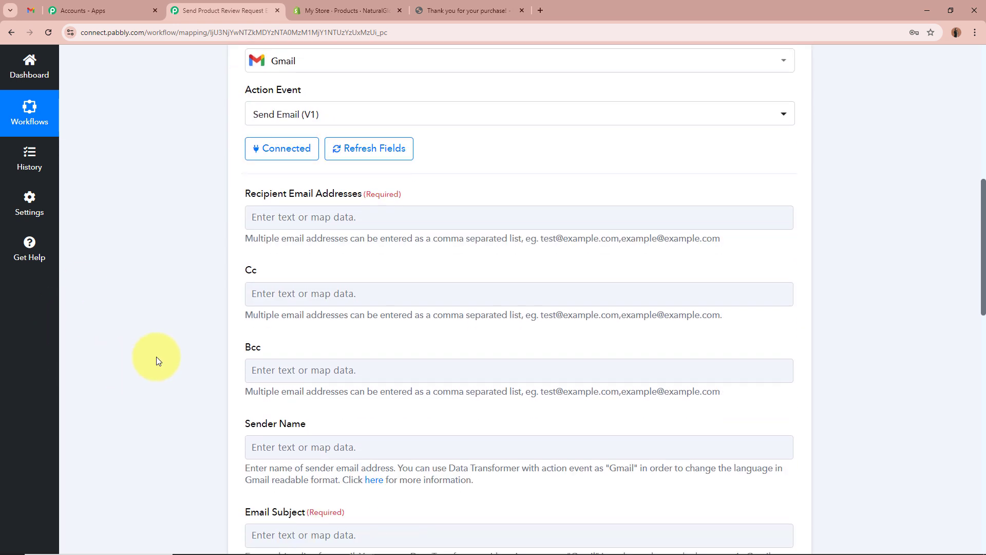
{"action": "left_click_drag", "start_coordinate": [247, 195], "coordinate": [404, 203]}
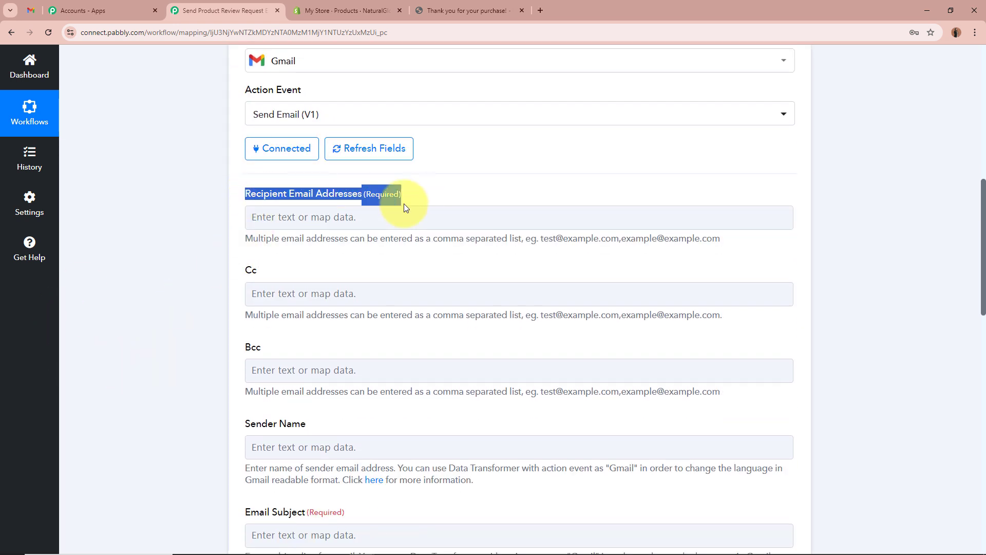
{"action": "left_click", "coordinate": [113, 251]}
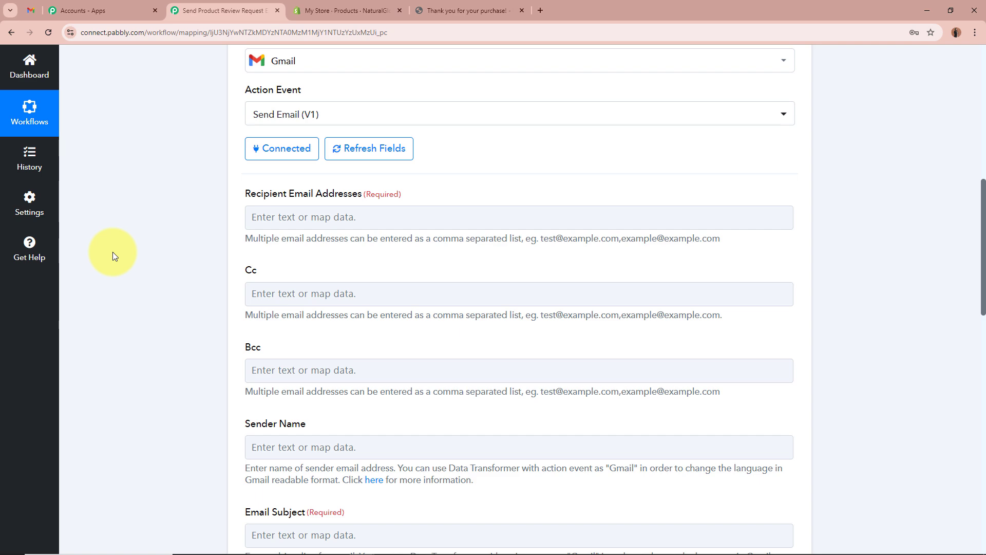
{"action": "scroll", "coordinate": [112, 252], "scroll_direction": "up", "scroll_amount": 6}
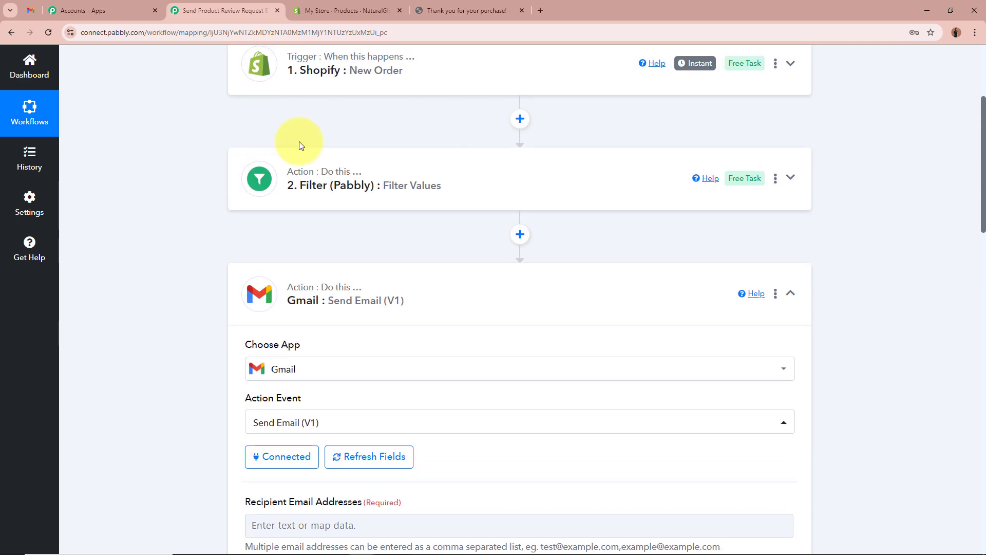
Map the Gmail step's recipient email addresses to the Email value from the Shopify New Order step
{"action": "scroll", "coordinate": [179, 285], "scroll_direction": "down", "scroll_amount": 5}
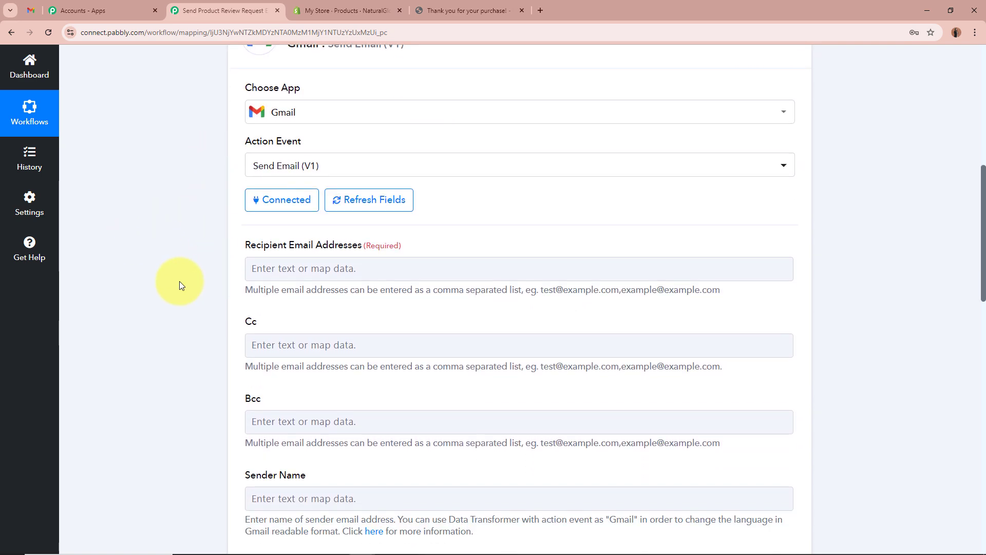
{"action": "left_click", "coordinate": [293, 271]}
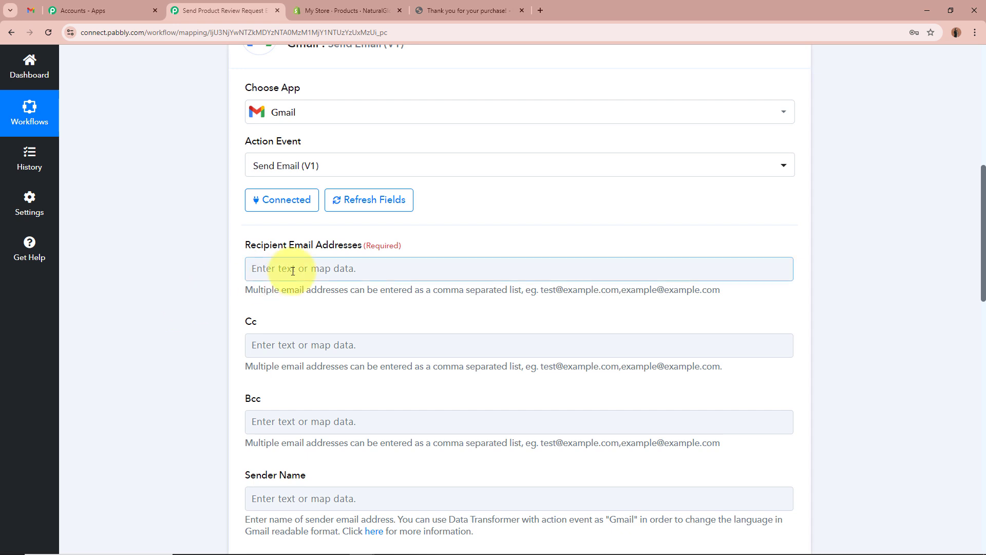
{"action": "left_click", "coordinate": [293, 271]}
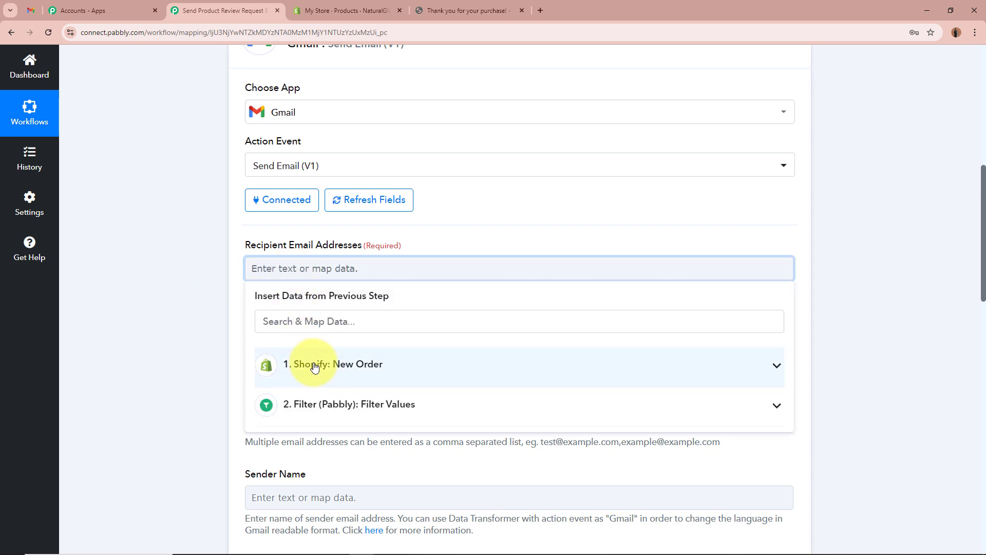
{"action": "left_click", "coordinate": [454, 374]}
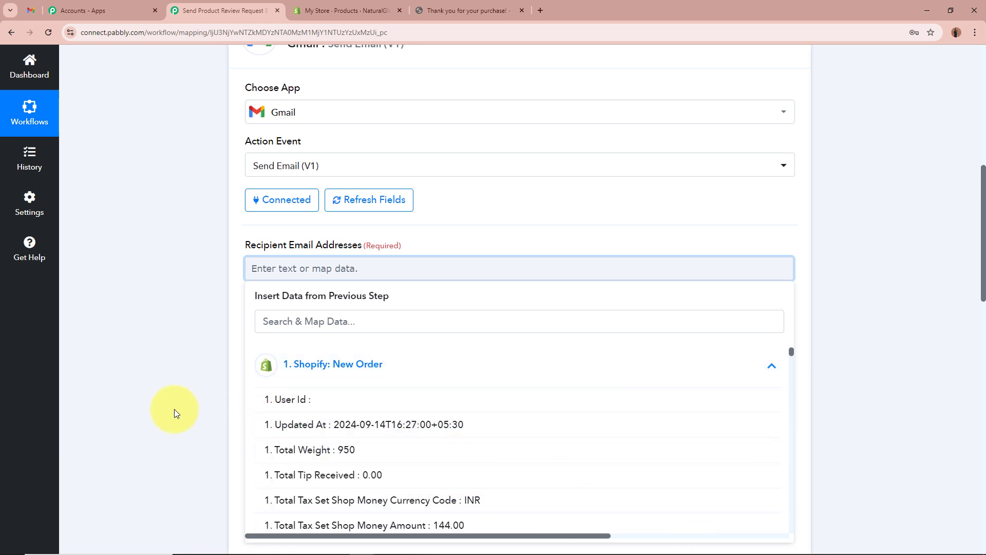
{"action": "left_click", "coordinate": [467, 369]}
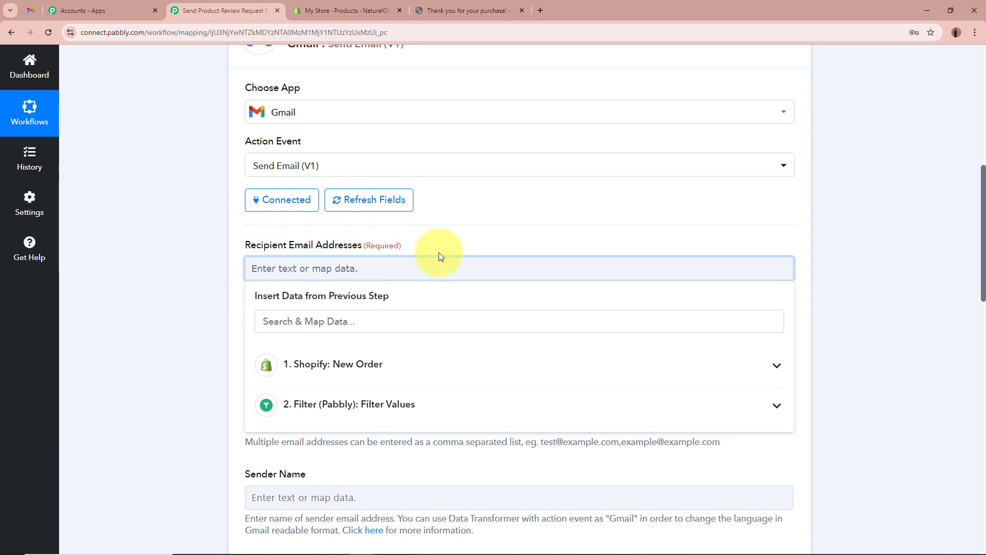
{"action": "left_click", "coordinate": [388, 317]}
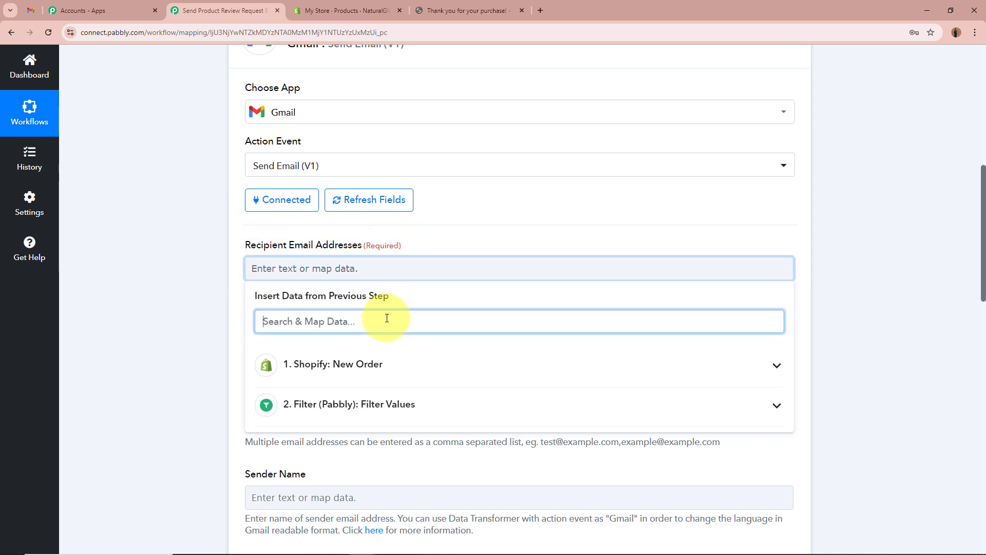
{"action": "type", "text": "Email"}
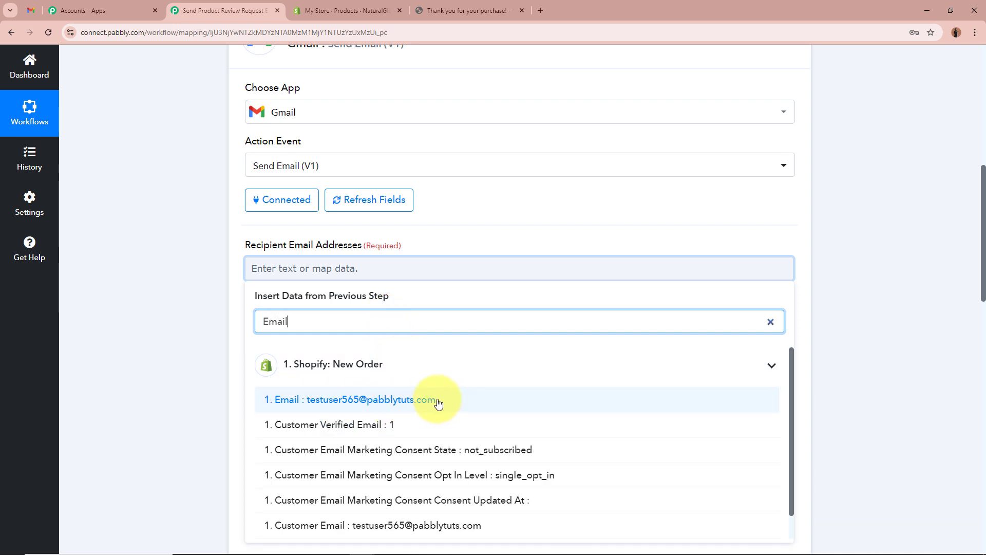
{"action": "left_click", "coordinate": [470, 401]}
{"action": "left_click", "coordinate": [169, 286]}
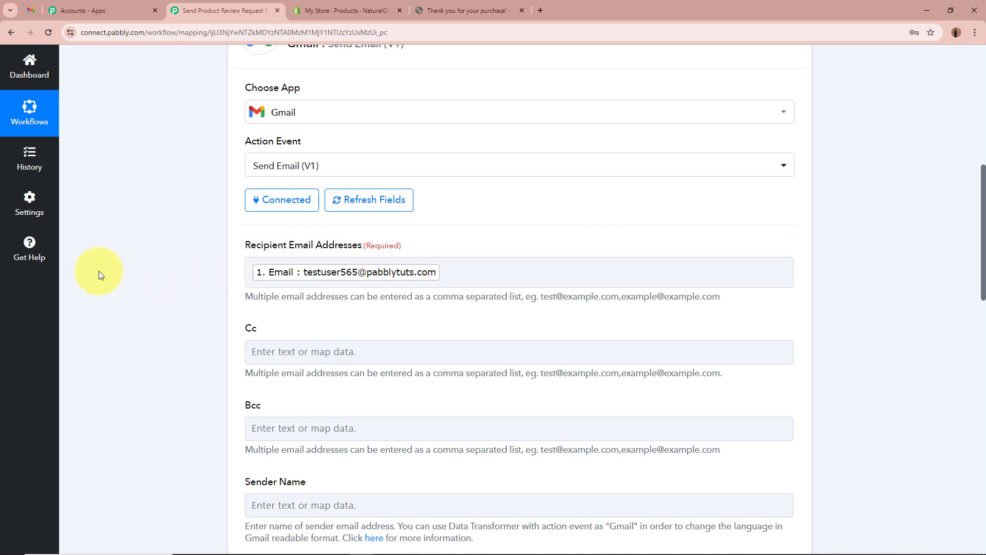
Set the sender name to "Team NaturalGlow Skincare" and the email subject to "Reveal Your Natural Glow with Our New Vitamin C Serum!"
{"action": "scroll", "coordinate": [171, 257], "scroll_direction": "up", "scroll_amount": 9}
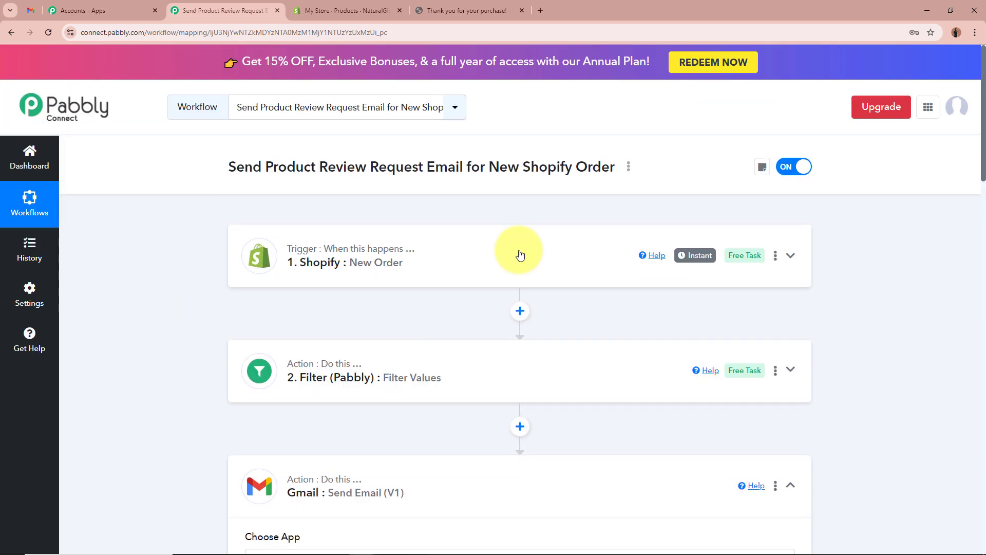
{"action": "scroll", "coordinate": [468, 270], "scroll_direction": "down", "scroll_amount": 9}
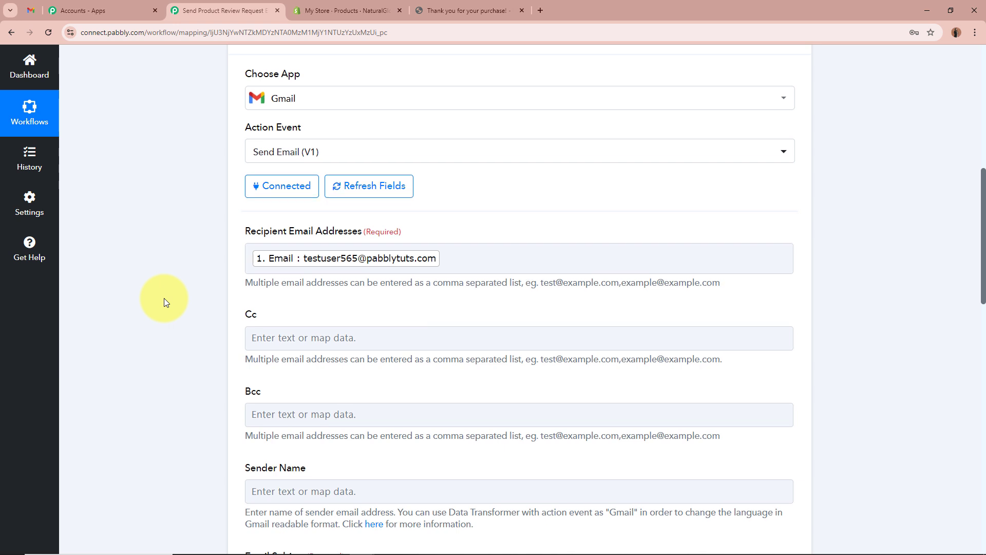
{"action": "scroll", "coordinate": [165, 302], "scroll_direction": "down", "scroll_amount": 1}
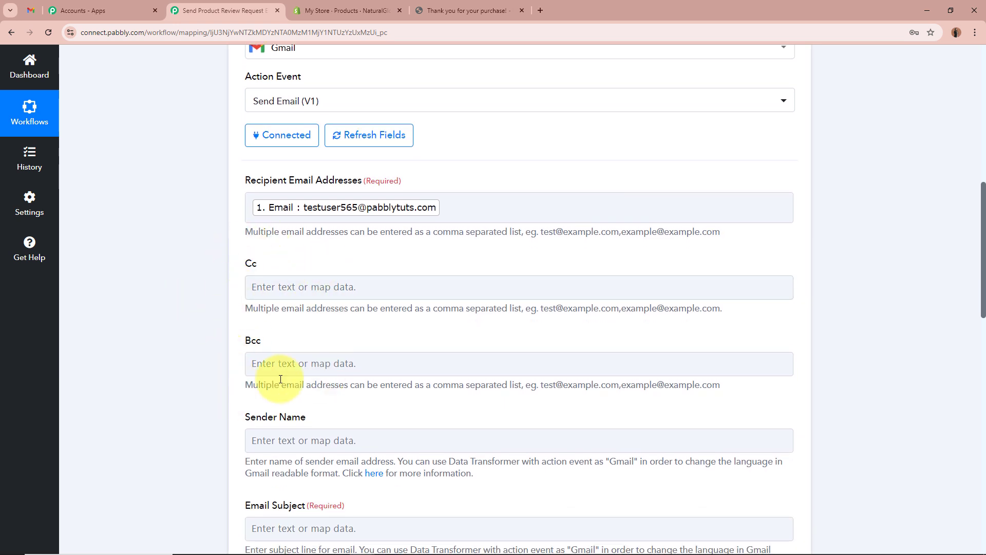
{"action": "scroll", "coordinate": [188, 342], "scroll_direction": "down", "scroll_amount": 2}
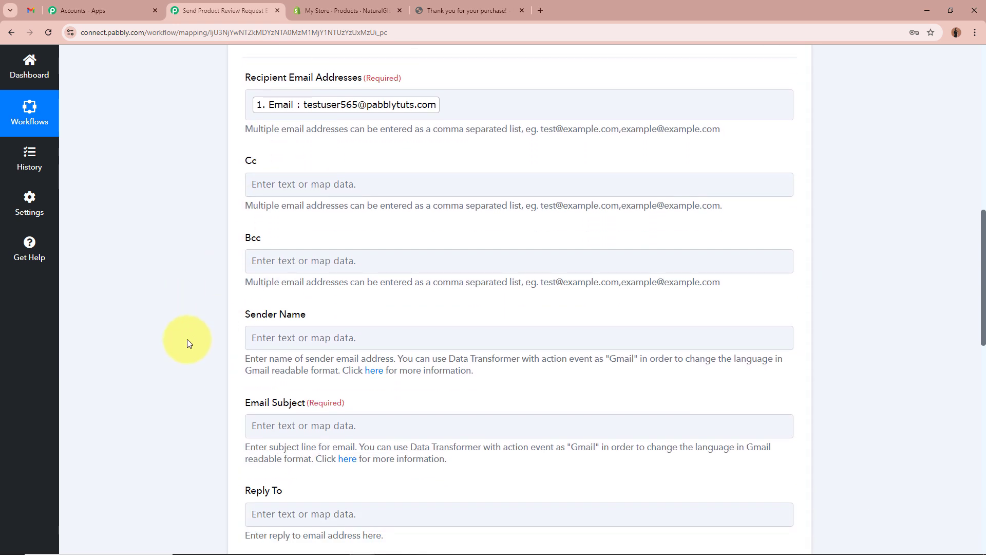
{"action": "scroll", "coordinate": [187, 339], "scroll_direction": "down", "scroll_amount": 1}
{"action": "left_click_drag", "start_coordinate": [235, 262], "coordinate": [323, 263]}
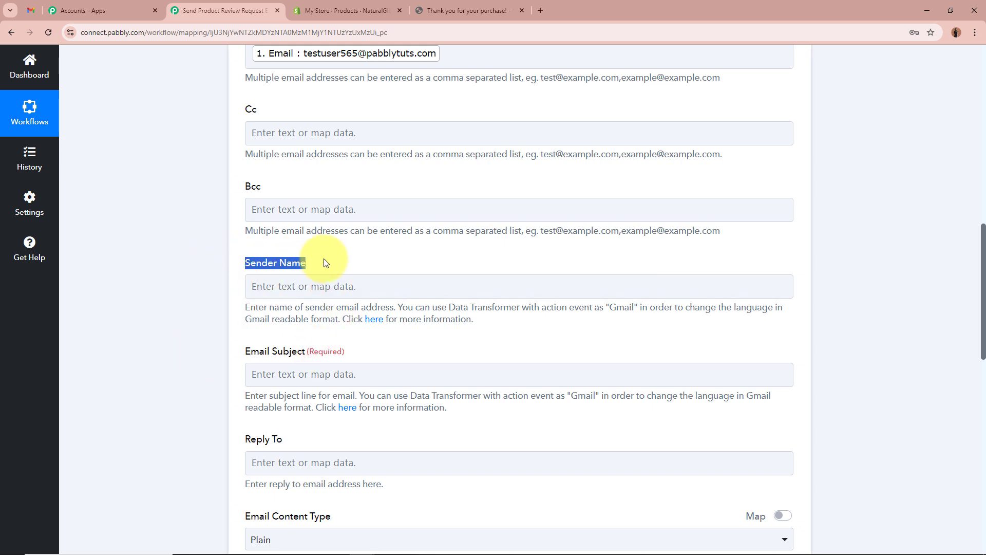
{"action": "left_click", "coordinate": [227, 279]}
{"action": "left_click", "coordinate": [315, 282]}
{"action": "type", "text": "T"}
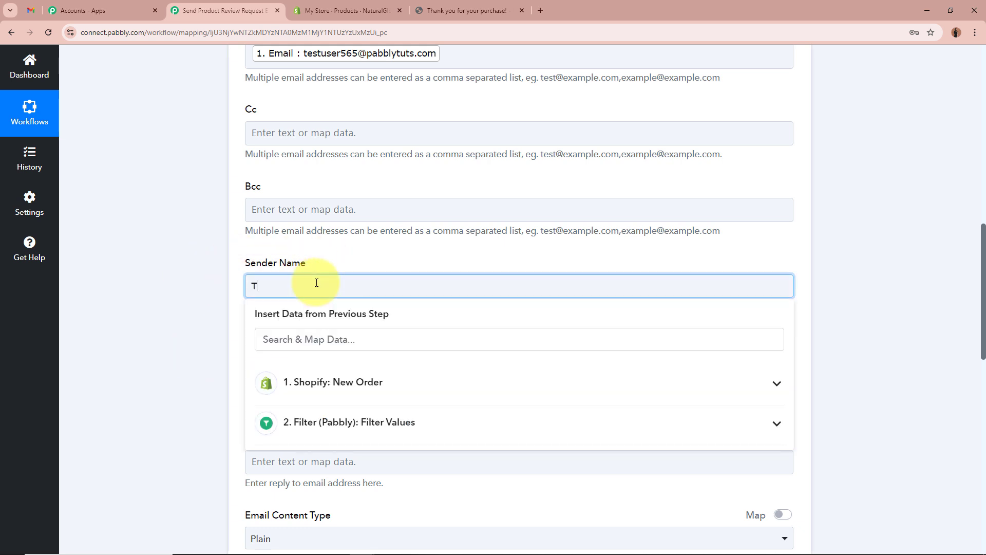
{"action": "type", "text": "eam NaturalGlow Skincare"}
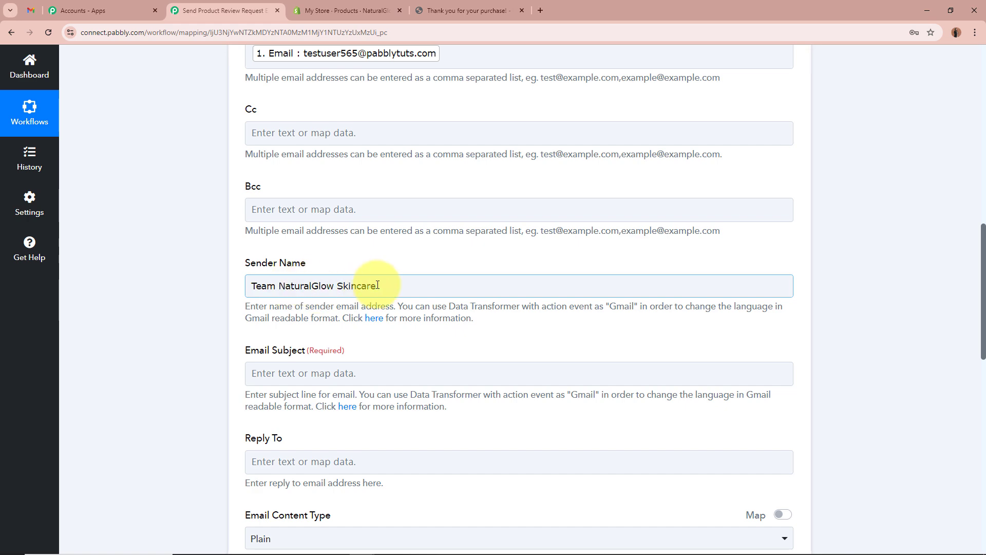
{"action": "left_click", "coordinate": [174, 297]}
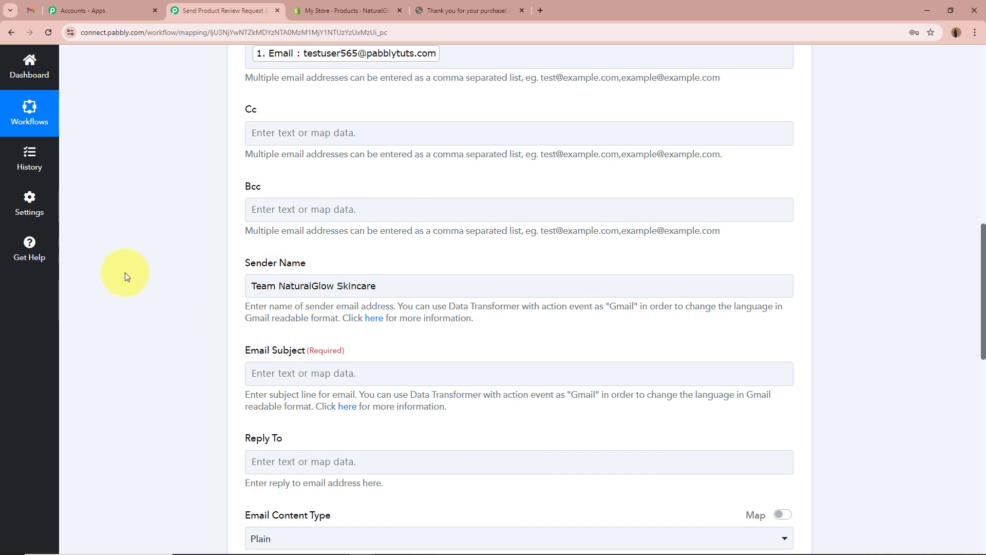
{"action": "scroll", "coordinate": [125, 272], "scroll_direction": "down", "scroll_amount": 3}
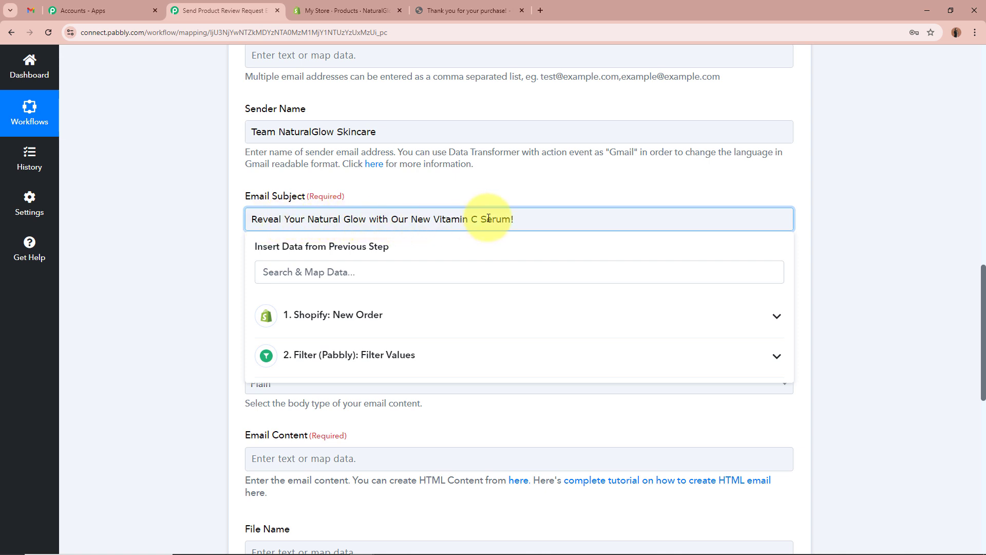
{"action": "left_click", "coordinate": [193, 209]}
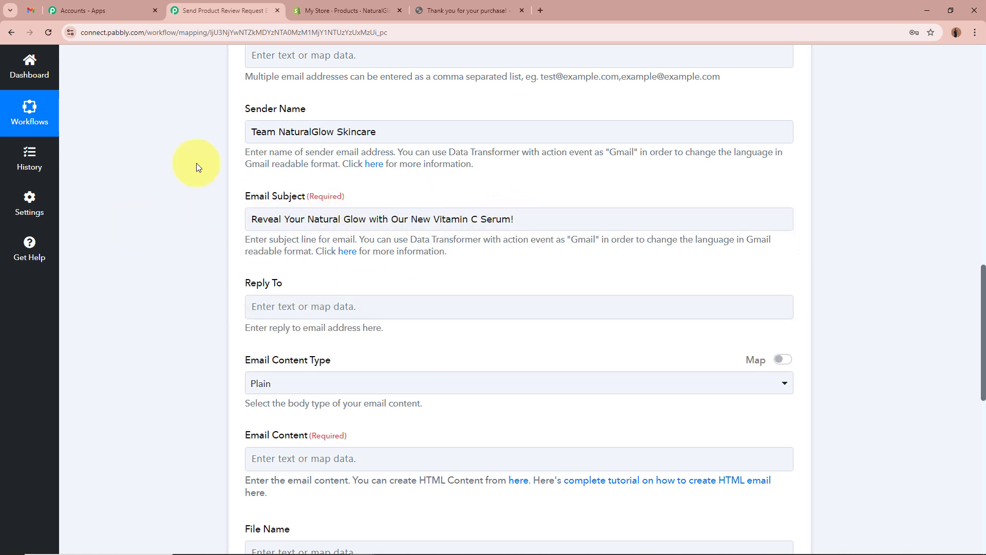
Choose Plain as the email content type, checking the available options
{"action": "scroll", "coordinate": [153, 221], "scroll_direction": "down", "scroll_amount": 2}
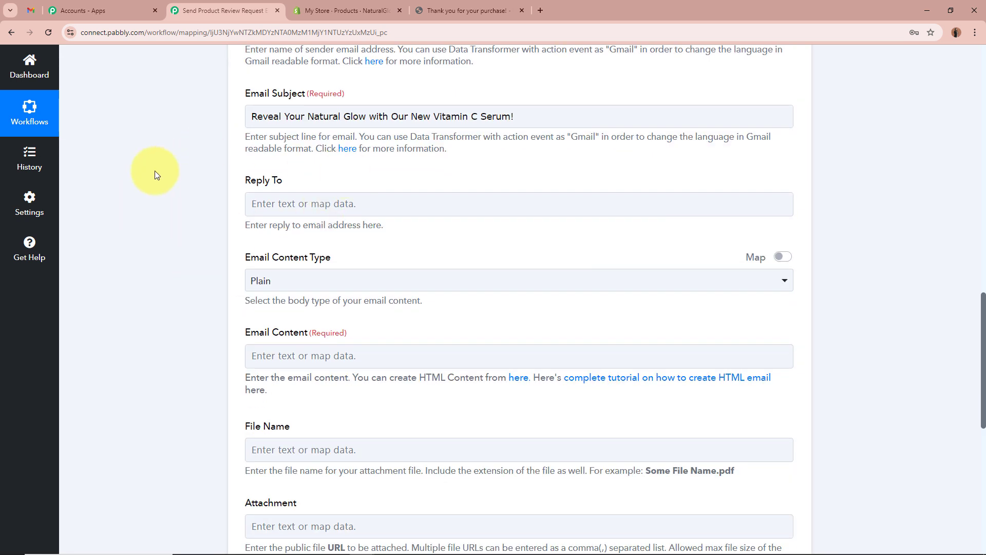
{"action": "scroll", "coordinate": [155, 171], "scroll_direction": "down", "scroll_amount": 2}
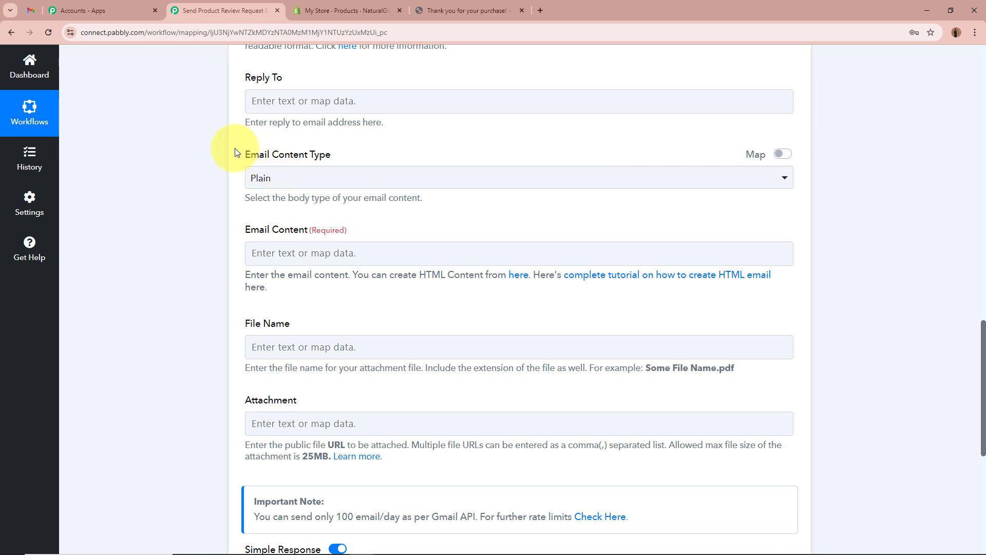
{"action": "left_click_drag", "start_coordinate": [235, 150], "coordinate": [387, 153]}
{"action": "left_click", "coordinate": [379, 177]}
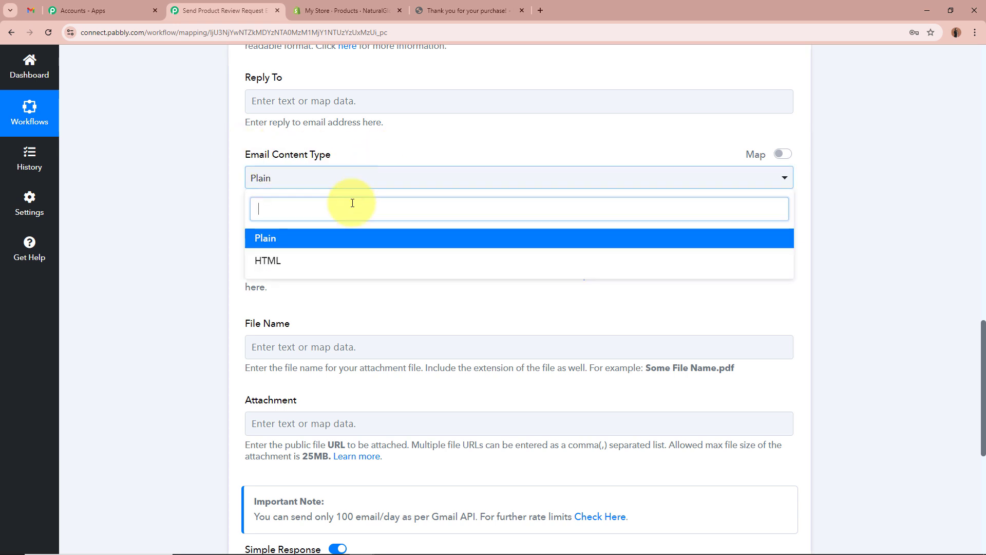
{"action": "left_click", "coordinate": [330, 240]}
{"action": "left_click", "coordinate": [187, 197]}
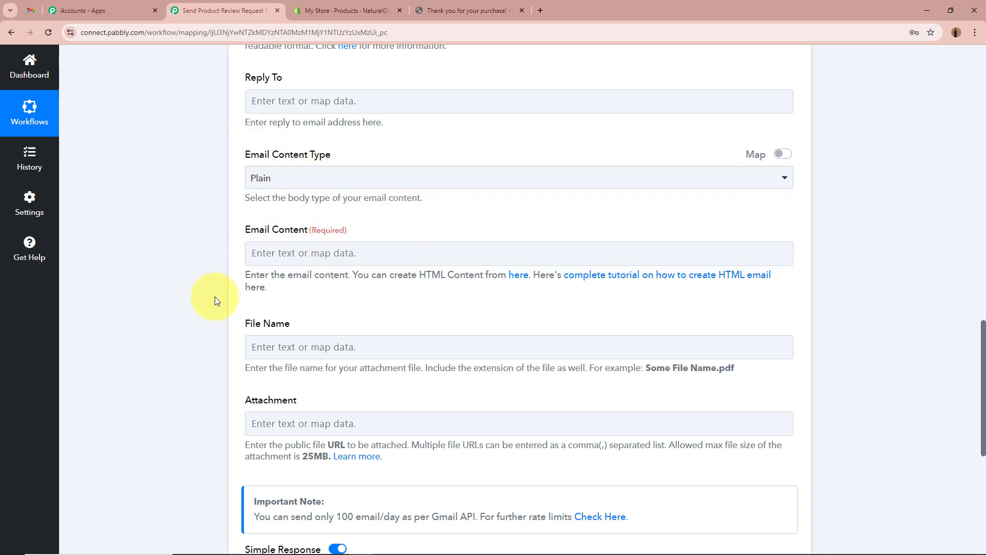
{"action": "left_click", "coordinate": [295, 252]}
{"action": "left_click", "coordinate": [141, 258]}
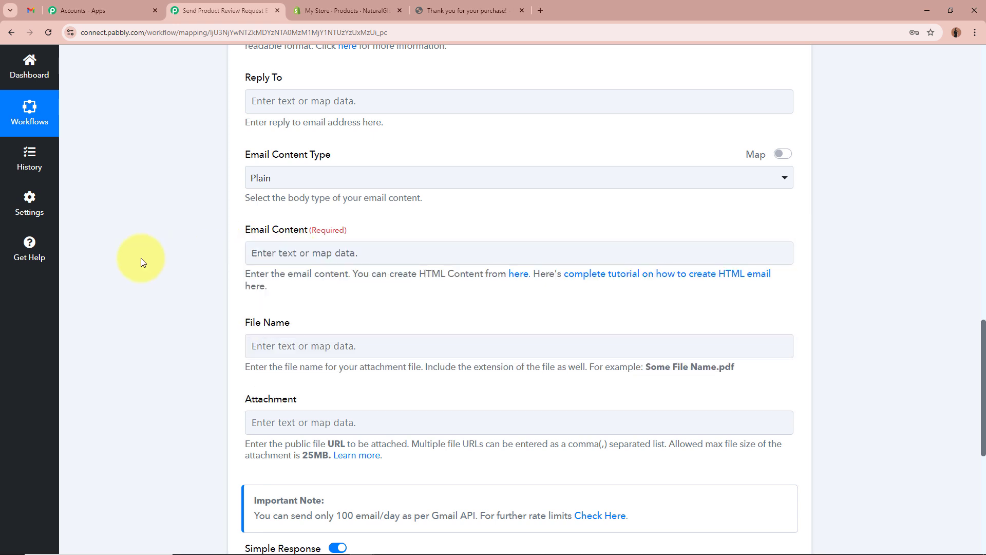
{"action": "left_click", "coordinate": [288, 175]}
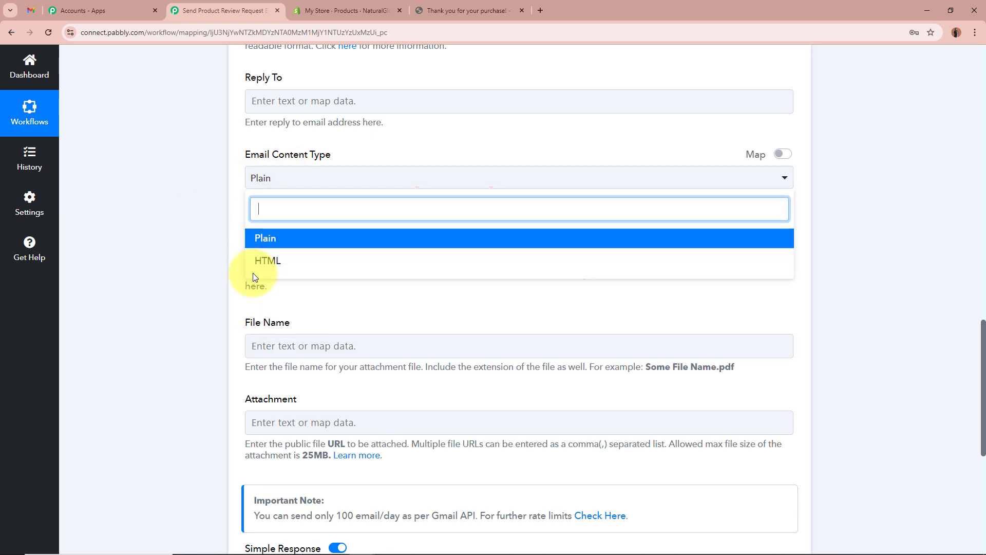
{"action": "left_click", "coordinate": [133, 241]}
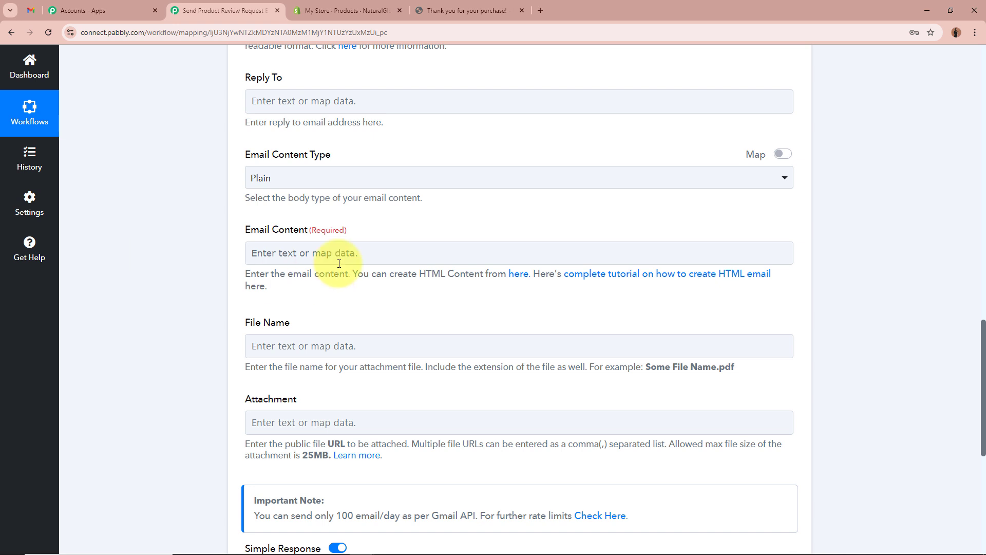
Fill the email content with the NaturalGlow Revitalizing Vitamin C Serum review request, including the Google Forms link and 15% discount code THANKYOU15
{"action": "left_click_drag", "start_coordinate": [235, 229], "coordinate": [411, 227]}
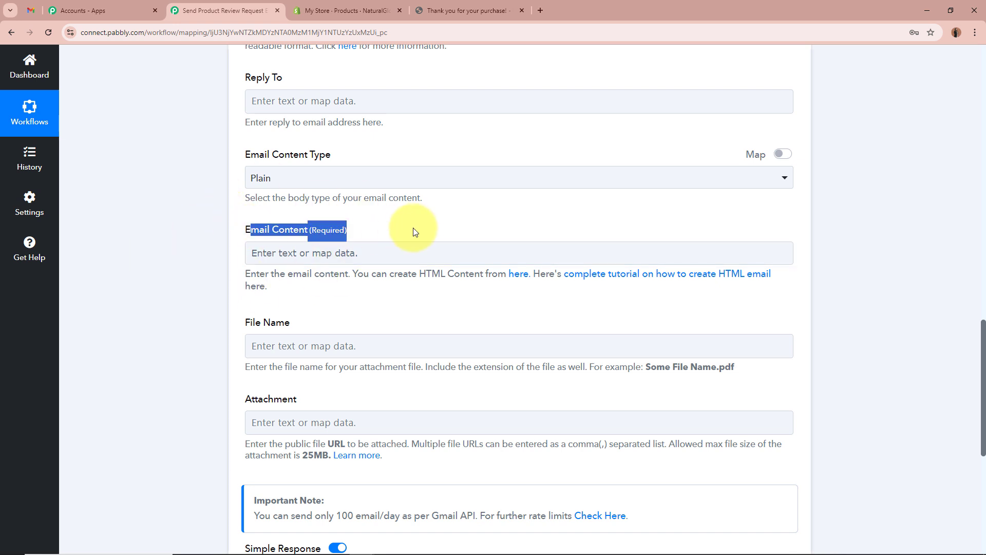
{"action": "left_click", "coordinate": [175, 244]}
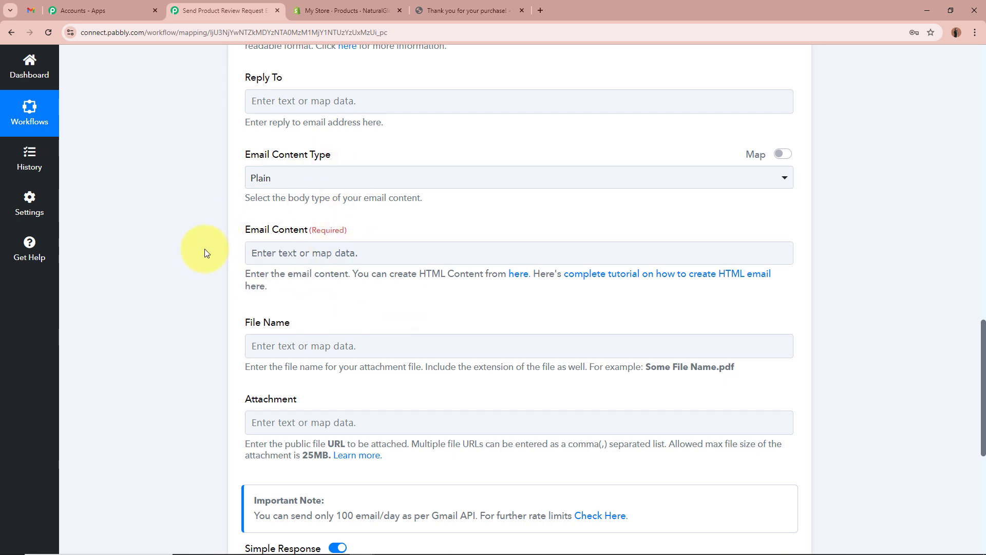
{"action": "key", "text": "ctrl+v"}
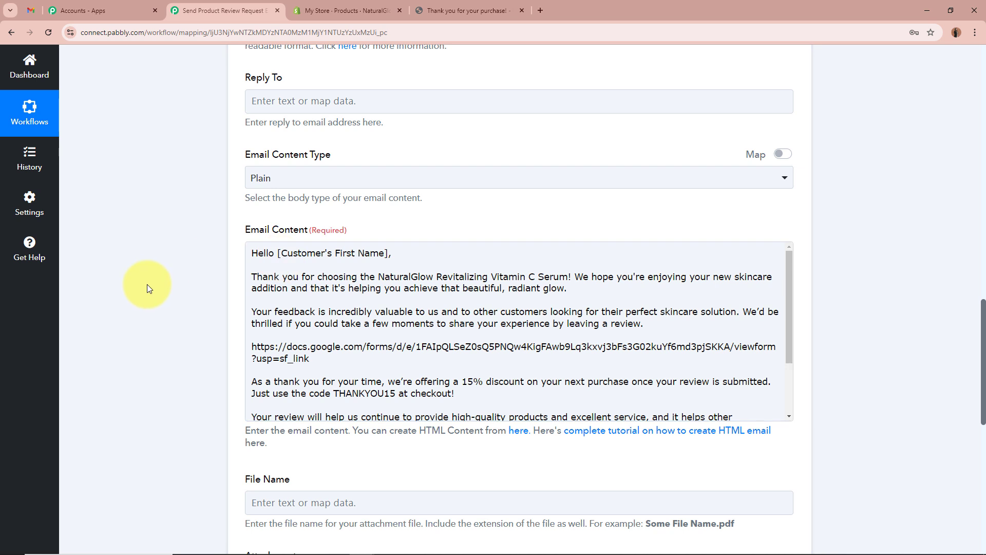
Replace the [Customer's First Name] placeholder in the email greeting with the mapped Shipping Address Name from the Shopify order, and read through the message
{"action": "left_click", "coordinate": [264, 253]}
{"action": "left_click", "coordinate": [301, 255]}
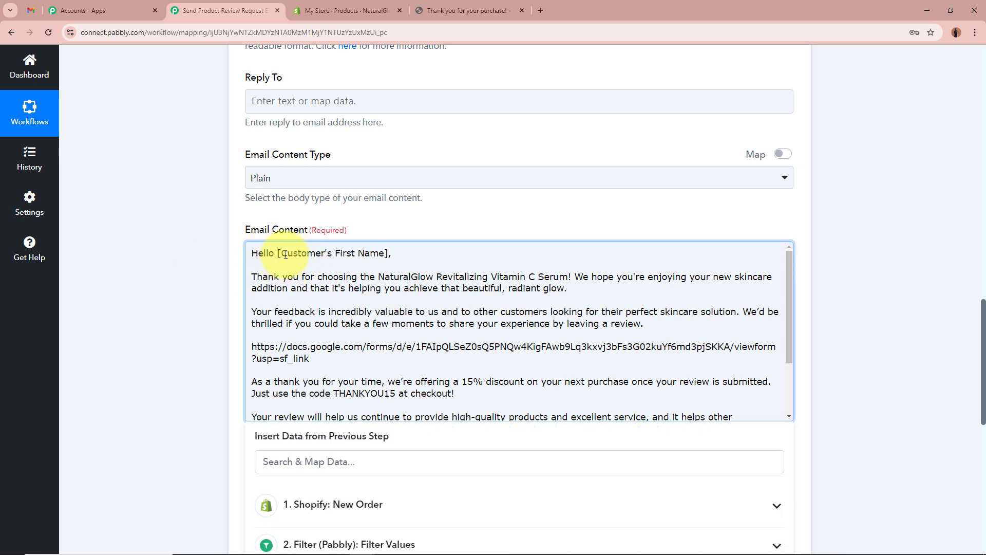
{"action": "left_click_drag", "start_coordinate": [285, 255], "coordinate": [387, 253]}
{"action": "scroll", "coordinate": [130, 330], "scroll_direction": "down", "scroll_amount": 1}
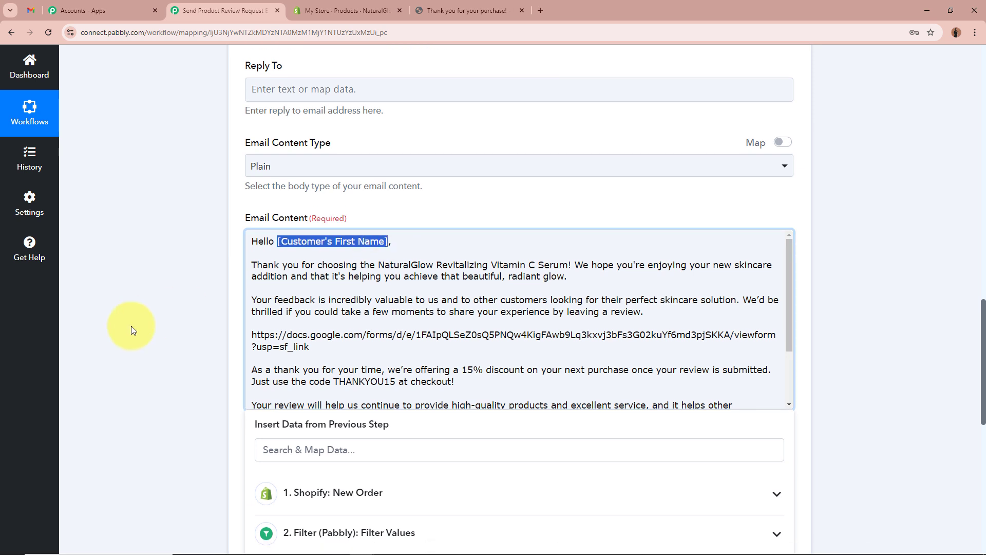
{"action": "left_click", "coordinate": [357, 410]}
{"action": "type", "text": "NAME"}
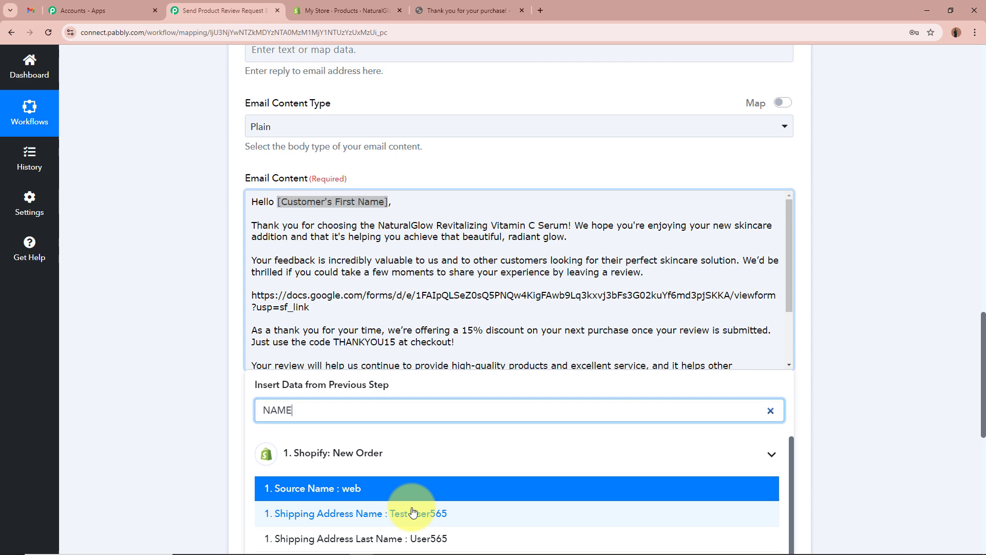
{"action": "left_click", "coordinate": [418, 513]}
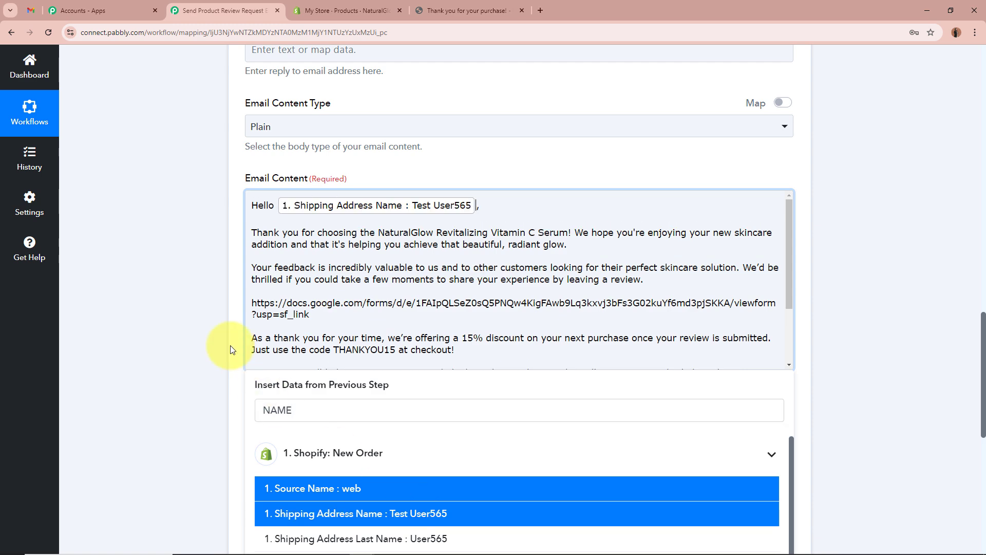
{"action": "scroll", "coordinate": [212, 327], "scroll_direction": "down", "scroll_amount": 5}
{"action": "scroll", "coordinate": [211, 323], "scroll_direction": "up", "scroll_amount": 5}
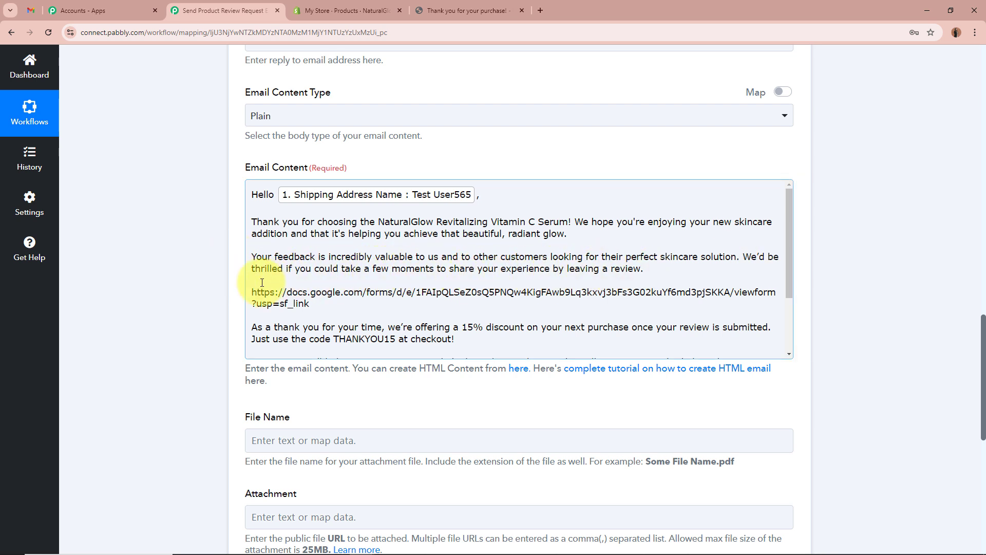
{"action": "scroll", "coordinate": [272, 282], "scroll_direction": "down", "scroll_amount": 1}
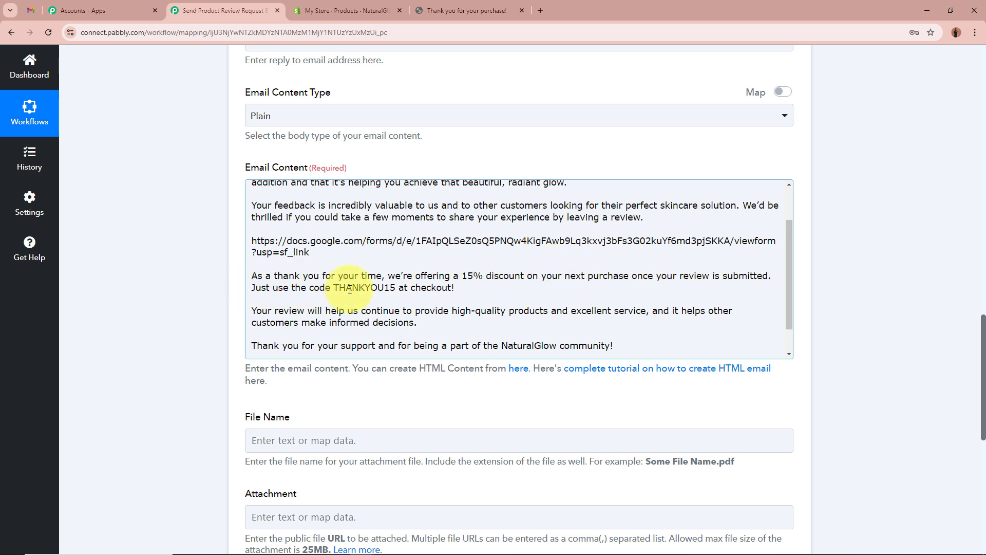
{"action": "scroll", "coordinate": [442, 288], "scroll_direction": "down", "scroll_amount": 1}
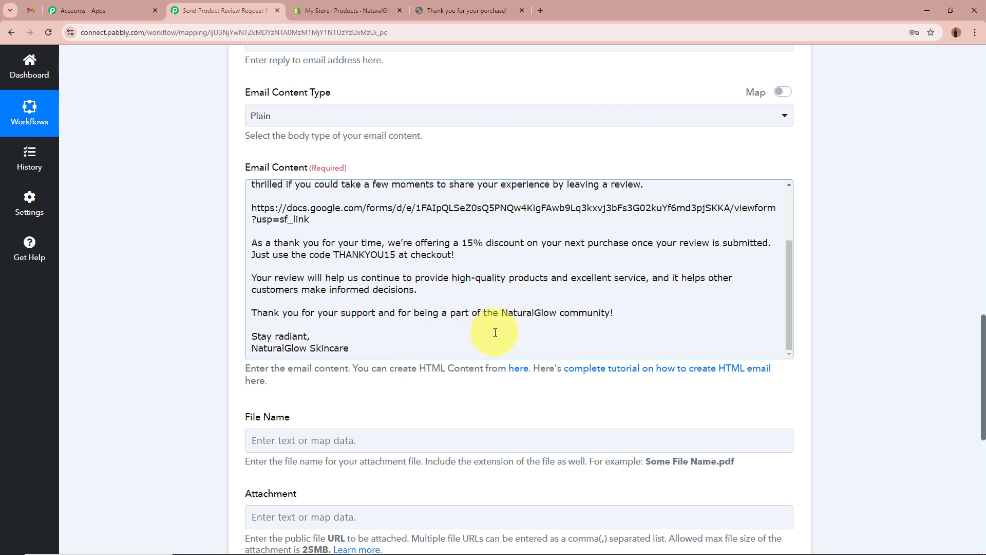
Review the email content and the Google Forms review link, along with the subject and optional attachment fields
{"action": "scroll", "coordinate": [495, 332], "scroll_direction": "up", "scroll_amount": 3}
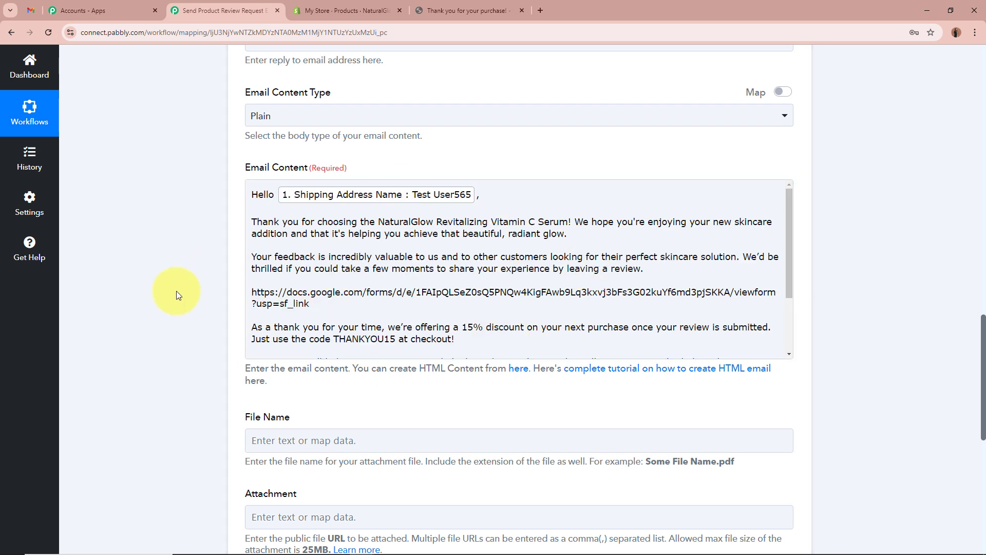
{"action": "triple_click", "coordinate": [260, 293]}
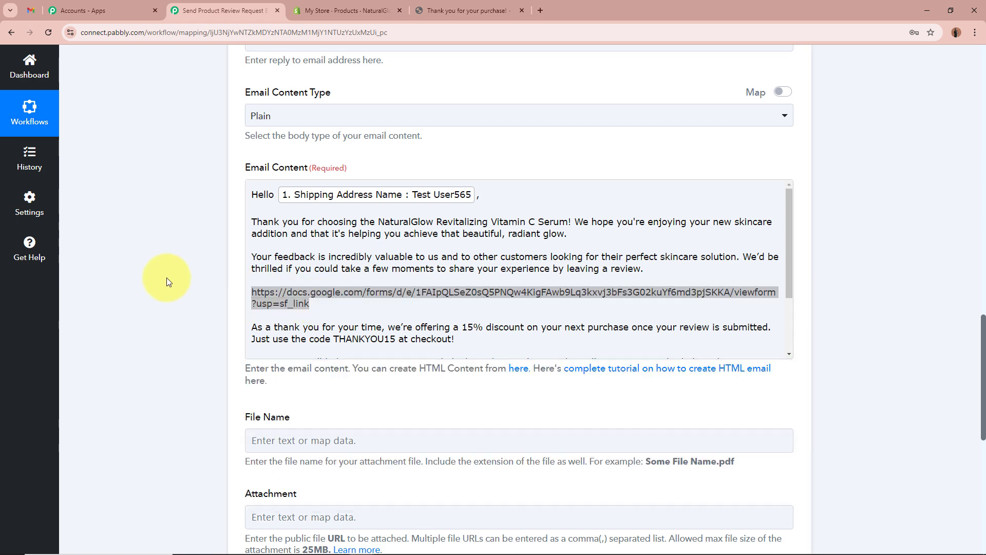
{"action": "left_click", "coordinate": [254, 292]}
{"action": "left_click", "coordinate": [132, 264]}
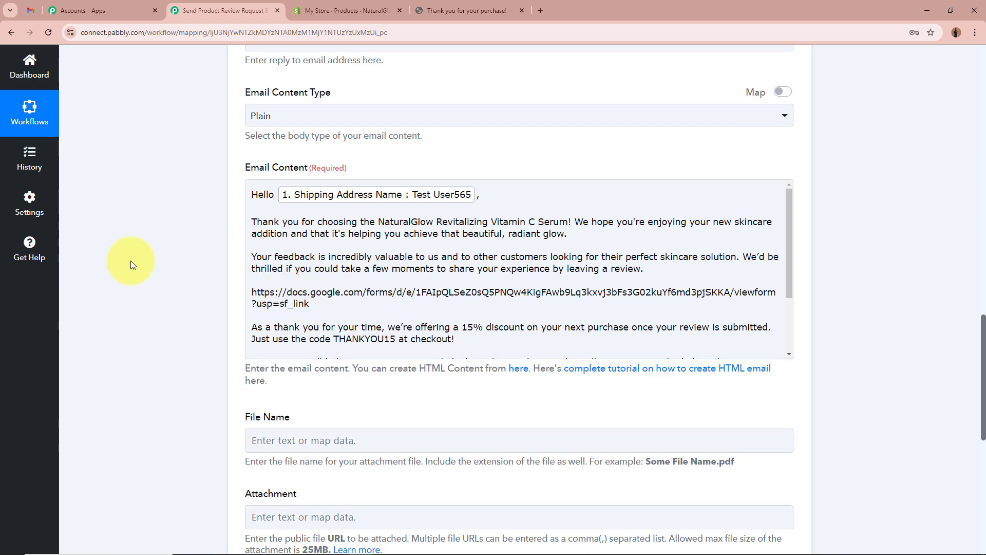
{"action": "scroll", "coordinate": [132, 264], "scroll_direction": "down", "scroll_amount": 3}
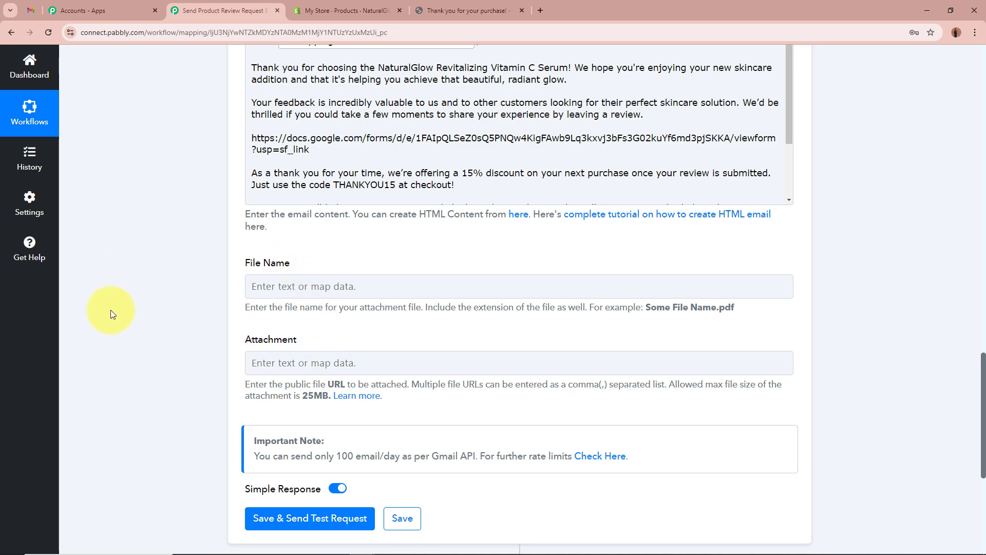
{"action": "scroll", "coordinate": [110, 310], "scroll_direction": "up", "scroll_amount": 6}
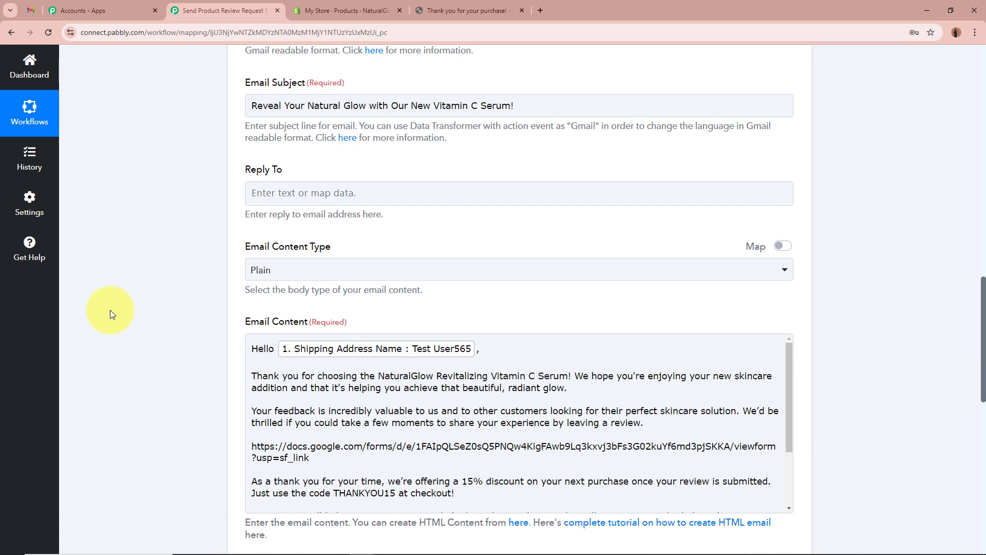
Save the Gmail action and send a test request, checking the Response Result Status
{"action": "scroll", "coordinate": [110, 309], "scroll_direction": "down", "scroll_amount": 11}
{"action": "left_click", "coordinate": [303, 262]}
{"action": "scroll", "coordinate": [157, 300], "scroll_direction": "down", "scroll_amount": 1}
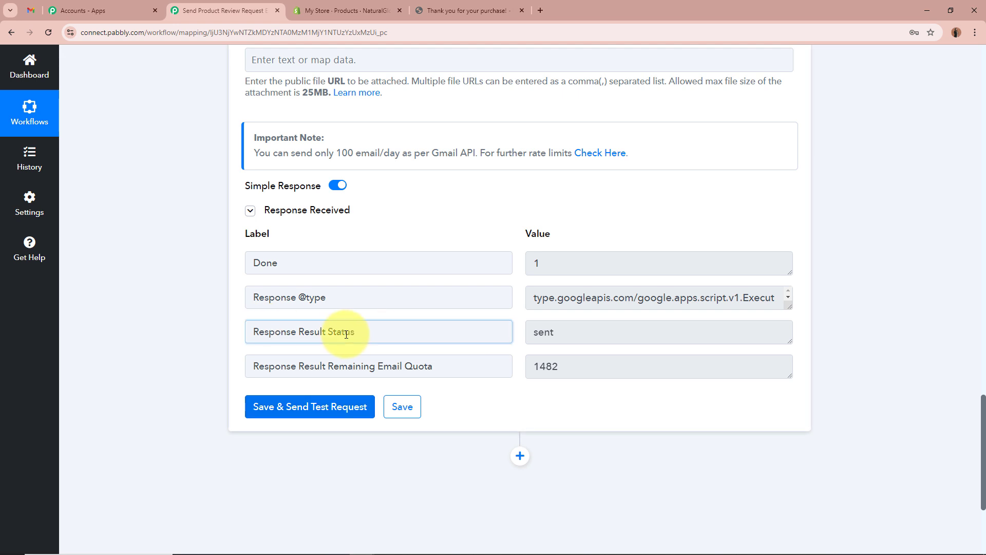
{"action": "left_click_drag", "start_coordinate": [298, 331], "coordinate": [557, 330]}
{"action": "double_click", "coordinate": [543, 332]}
{"action": "left_click", "coordinate": [106, 294]}
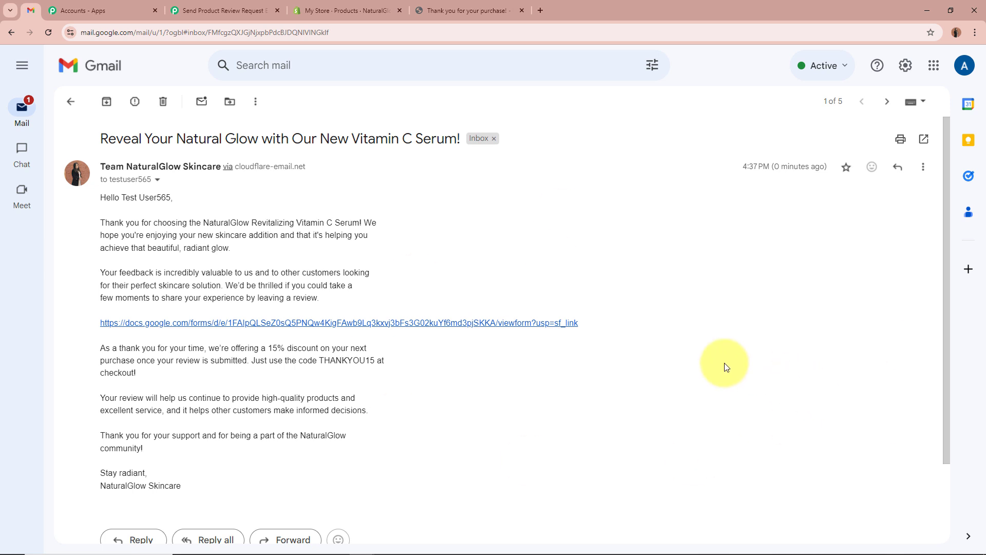
In Gmail, check the received test email's subject, greeting and body, and open its review form link to verify it, closing the form again
{"action": "left_click_drag", "start_coordinate": [116, 139], "coordinate": [407, 136]}
{"action": "left_click", "coordinate": [407, 136]}
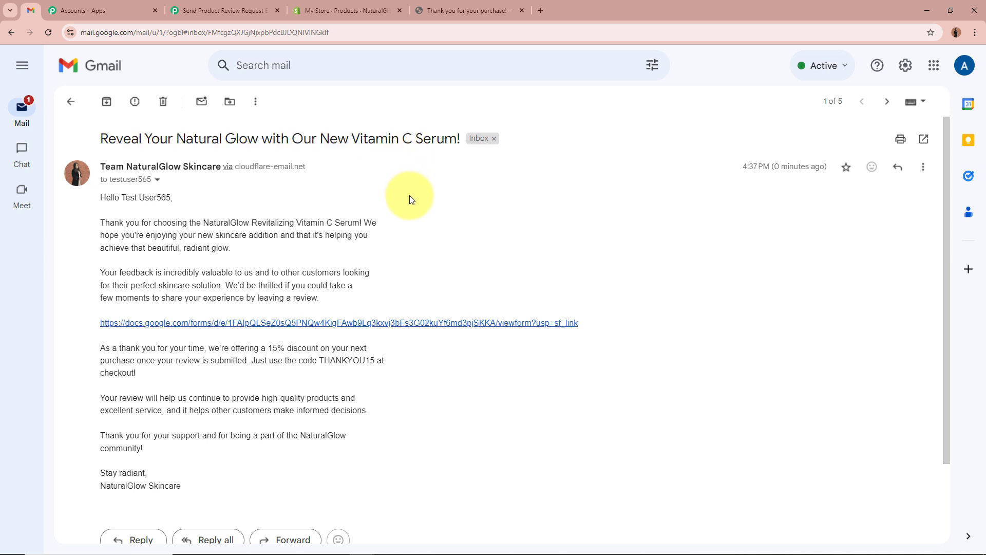
{"action": "left_click_drag", "start_coordinate": [120, 198], "coordinate": [190, 197]}
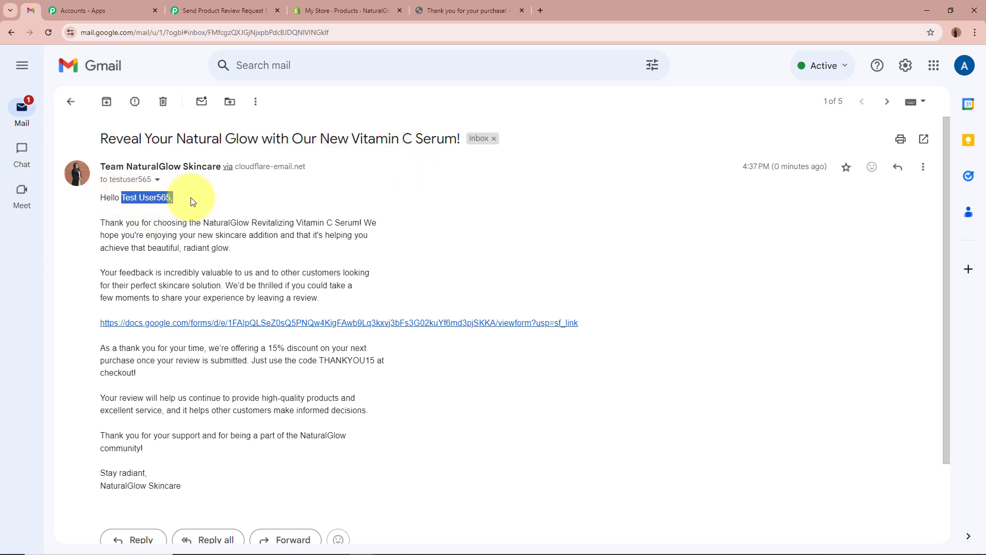
{"action": "left_click", "coordinate": [190, 197]}
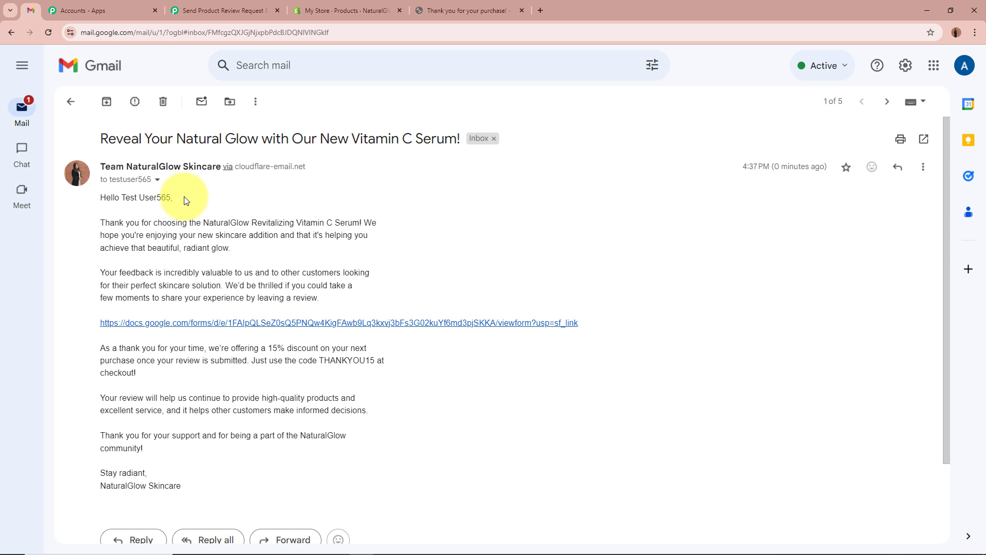
{"action": "left_click_drag", "start_coordinate": [100, 222], "coordinate": [301, 442]}
{"action": "left_click", "coordinate": [301, 442]}
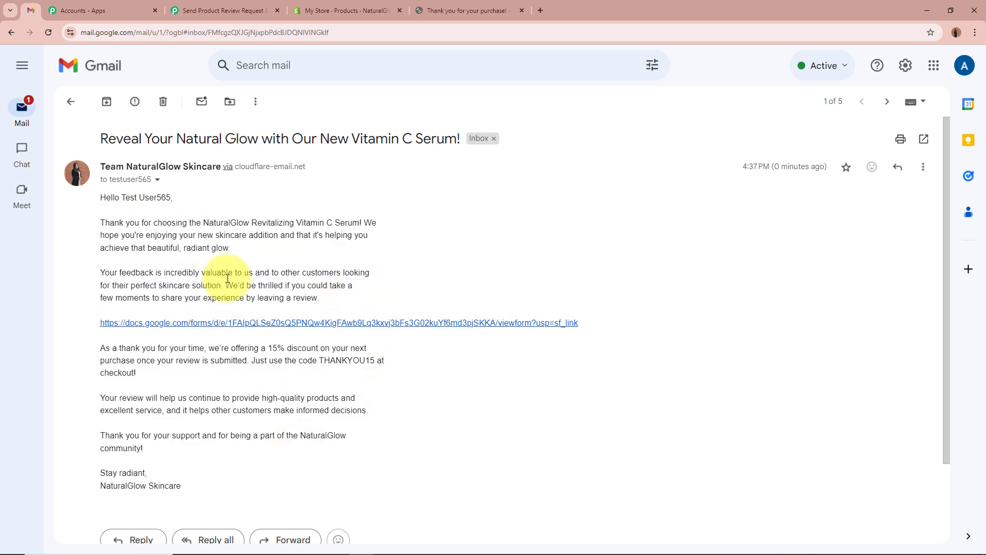
{"action": "left_click", "coordinate": [262, 324]}
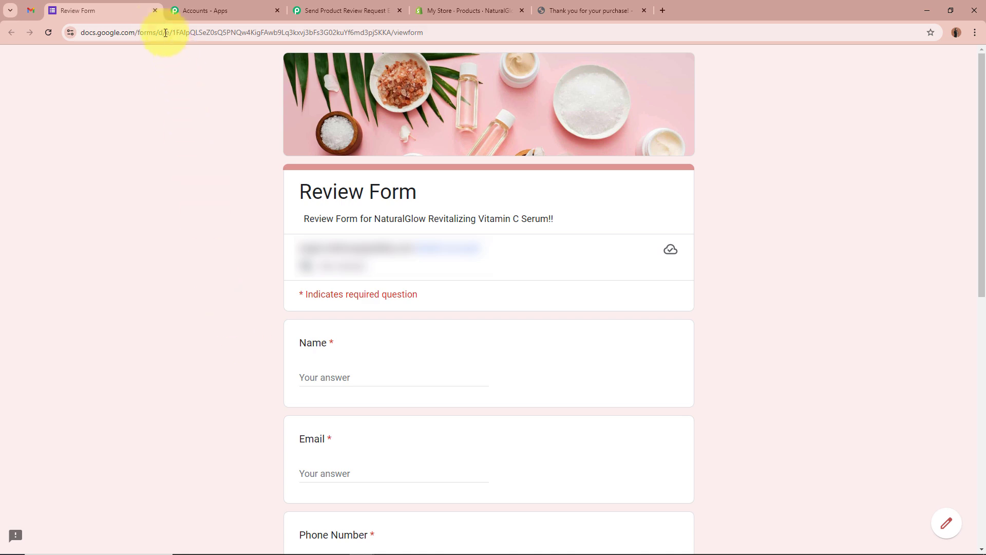
{"action": "left_click", "coordinate": [155, 9]}
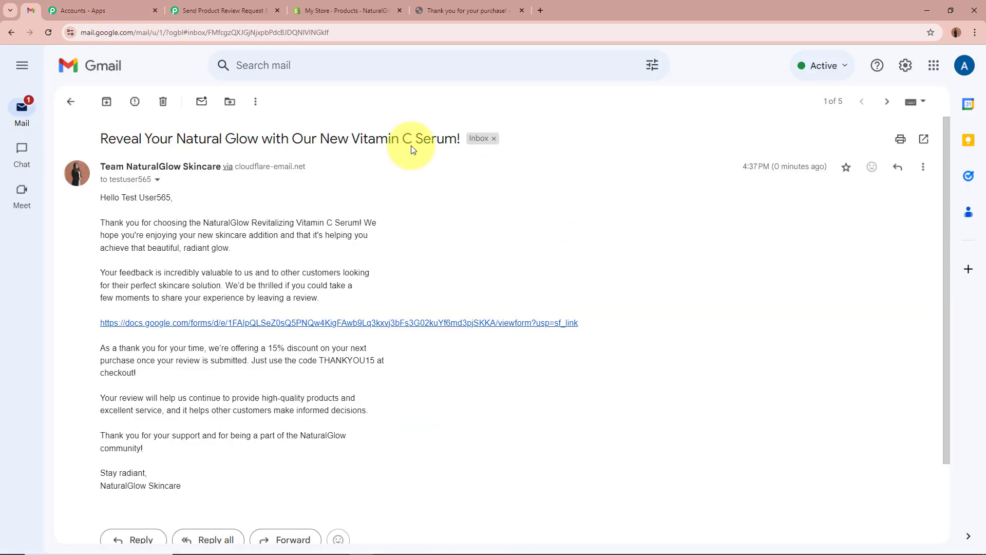
Return to the Pabbly Connect workflow and review its Shopify trigger, Filter and Gmail steps
{"action": "left_click", "coordinate": [221, 11]}
{"action": "scroll", "coordinate": [495, 232], "scroll_direction": "up", "scroll_amount": 12}
{"action": "scroll", "coordinate": [495, 232], "scroll_direction": "up", "scroll_amount": 10}
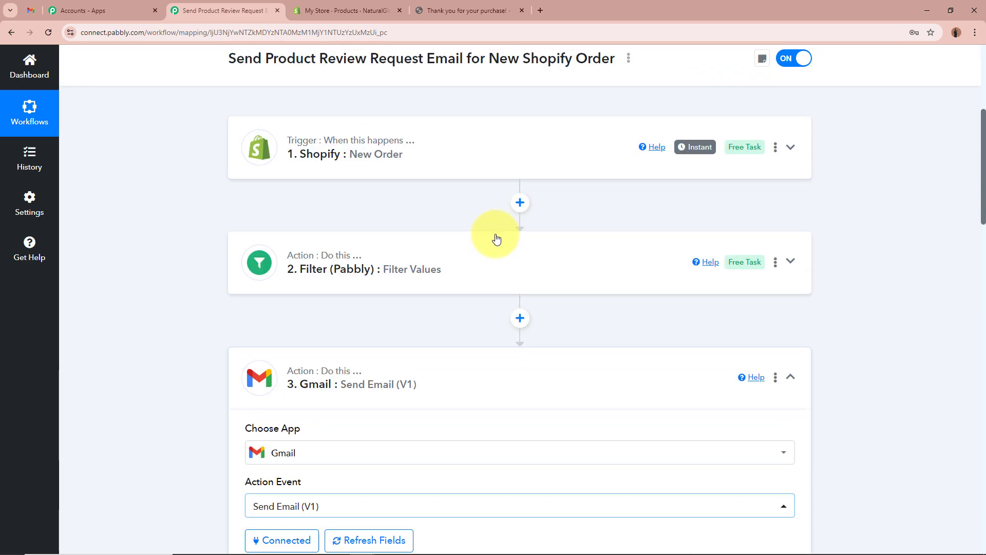
{"action": "scroll", "coordinate": [257, 360], "scroll_direction": "up", "scroll_amount": 4}
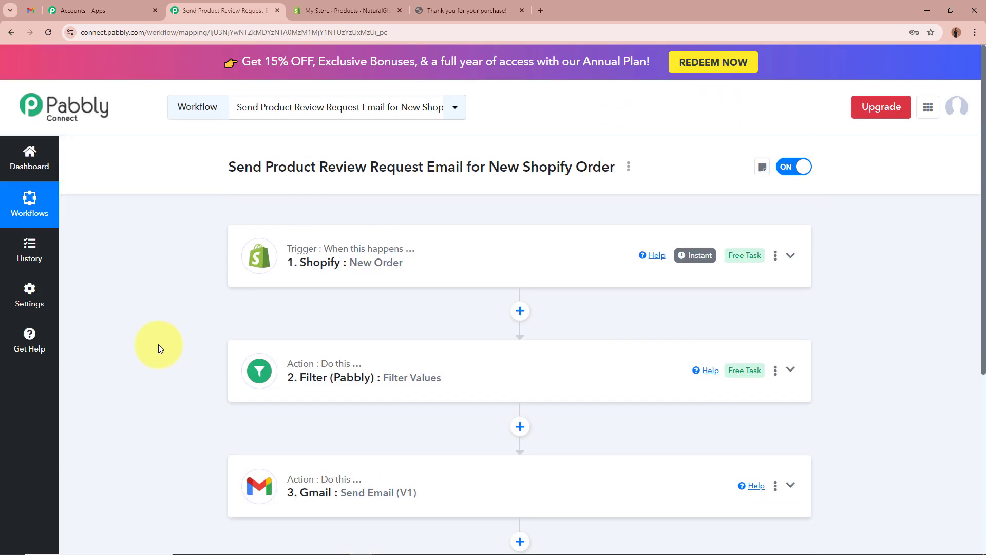